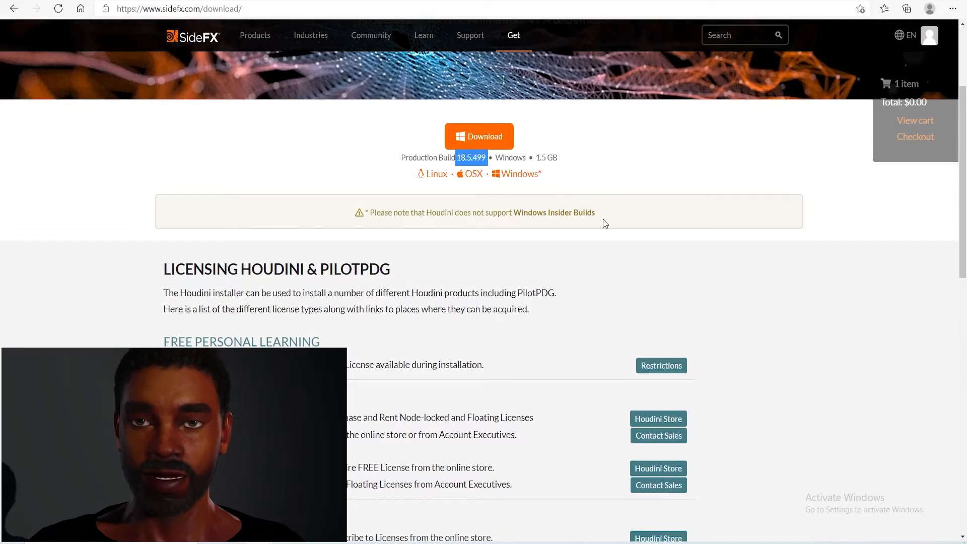
# Download the Houdini 18.5.499 production build for Windows from the SideFX download page
pyautogui.scroll(3, 604, 223)
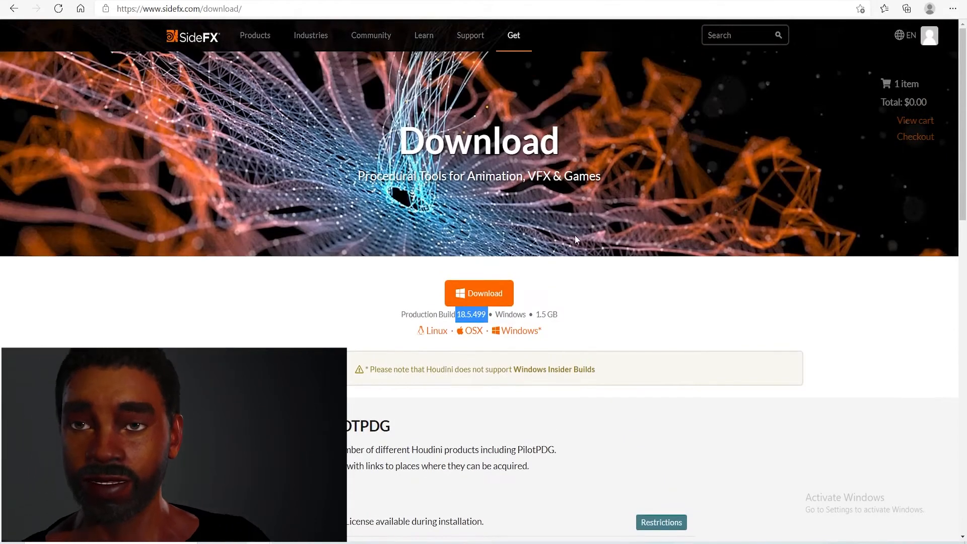
pyautogui.moveTo(492, 36)
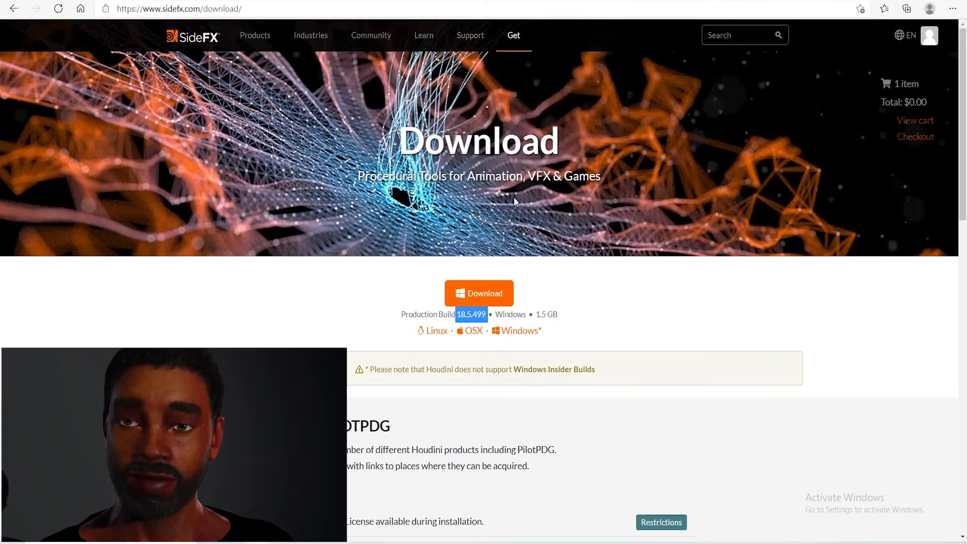
pyautogui.scroll(-3, 514, 197)
pyautogui.click(508, 145)
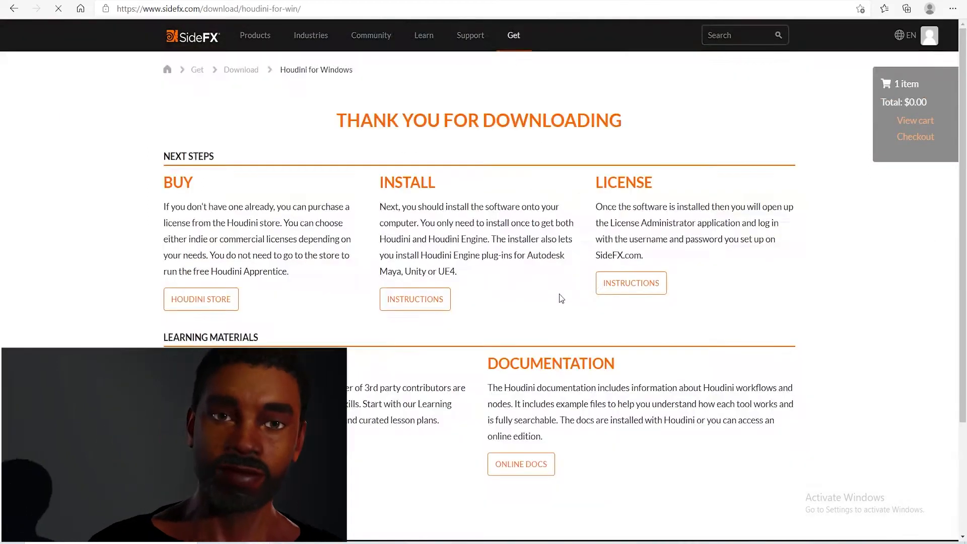
pyautogui.moveTo(509, 30)
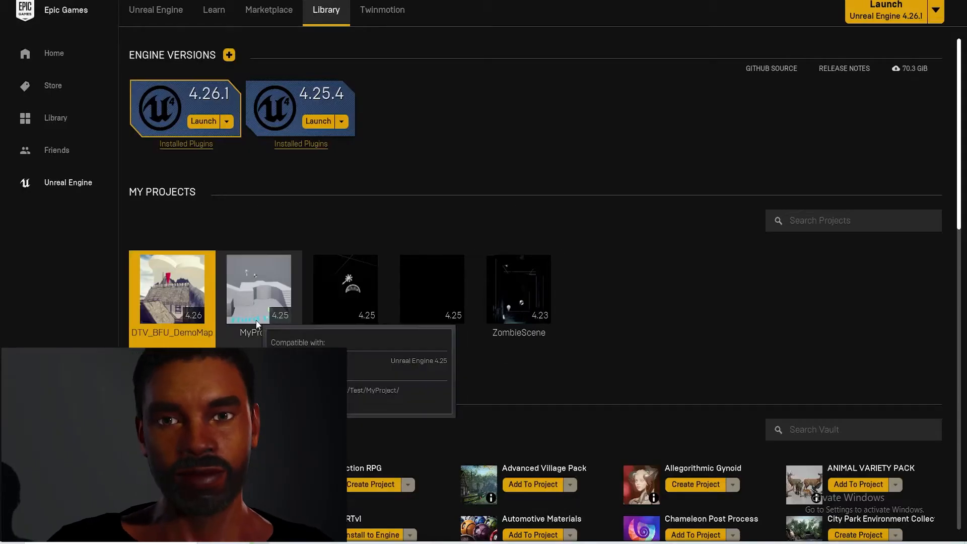
# In the Epic Games Launcher, show MyProject (4.25) in its folder, and open Program Files on drive C: in File Explorer
pyautogui.rightClick(256, 321)
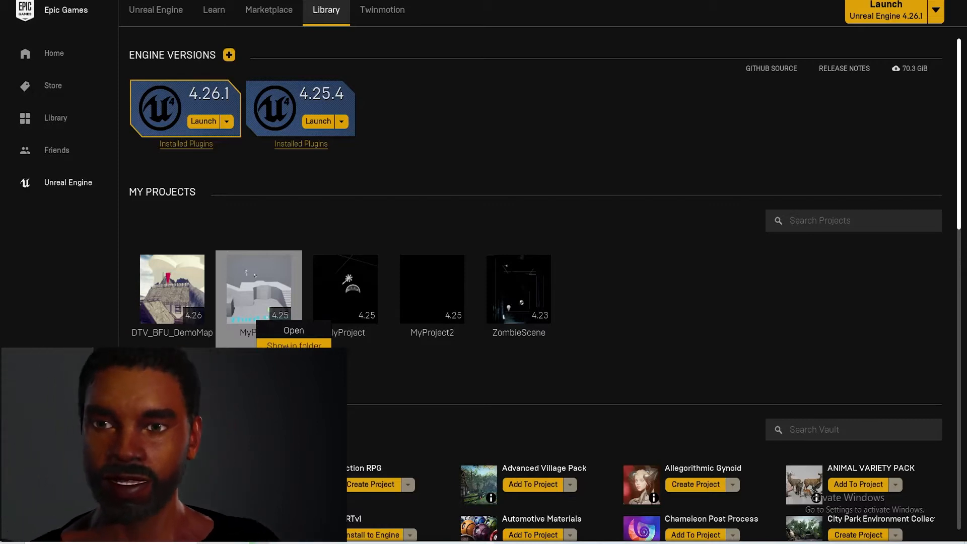
pyautogui.click(296, 346)
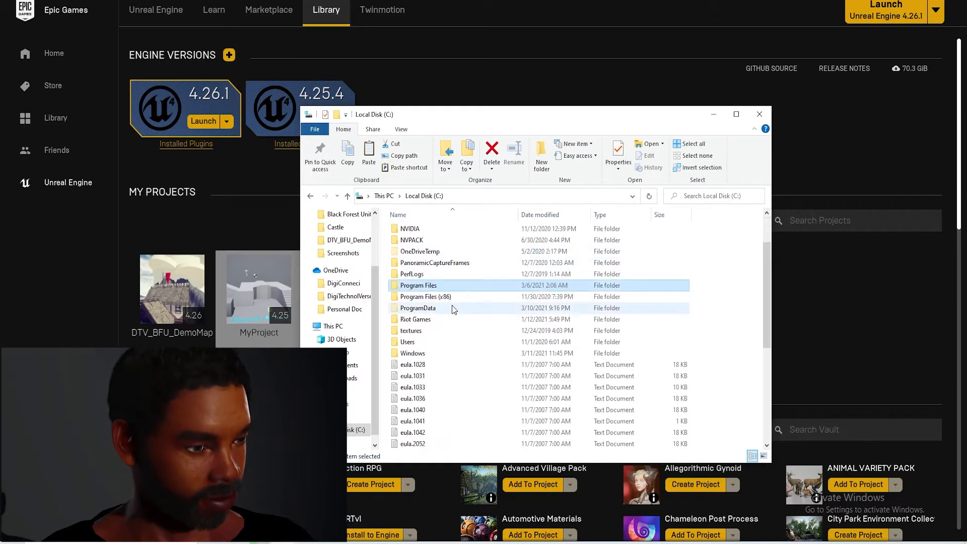
pyautogui.click(438, 197)
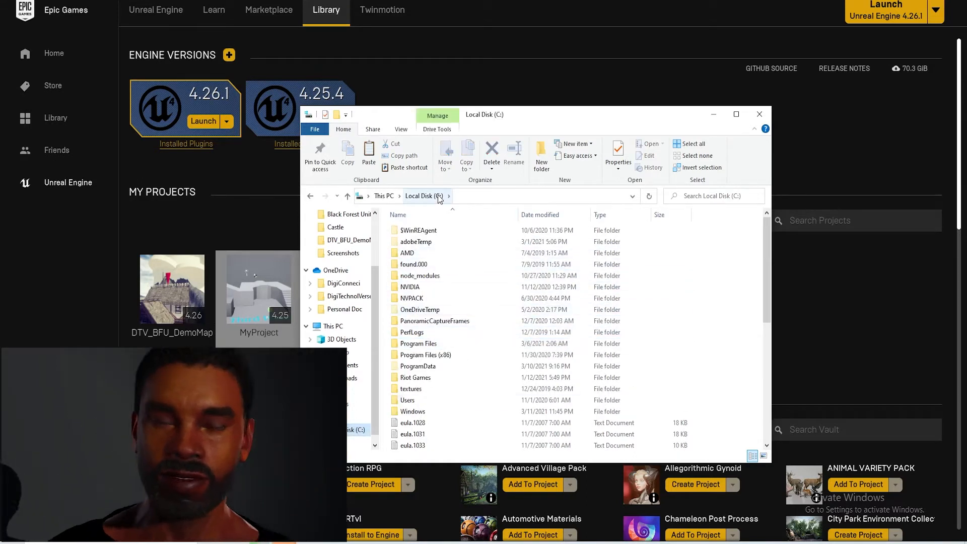
pyautogui.click(445, 352)
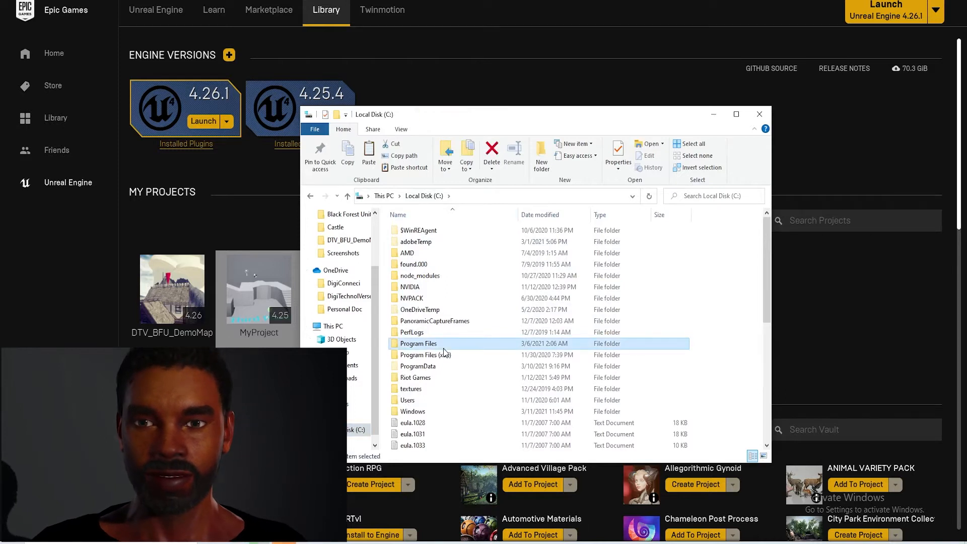
pyautogui.doubleClick(445, 351)
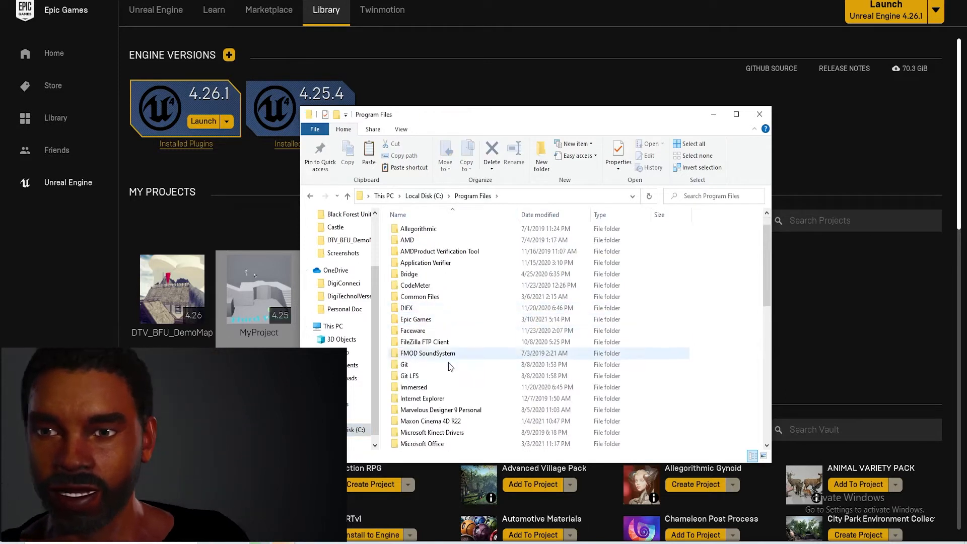
# Open the Houdini 18.5.499 installation folder inside Side Effects Software
pyautogui.scroll(-5, 447, 376)
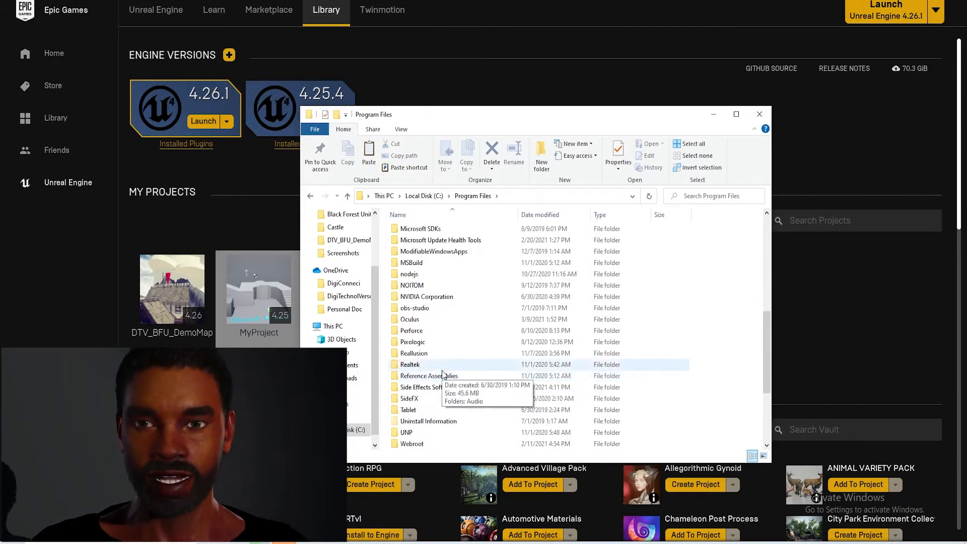
pyautogui.scroll(-2, 443, 376)
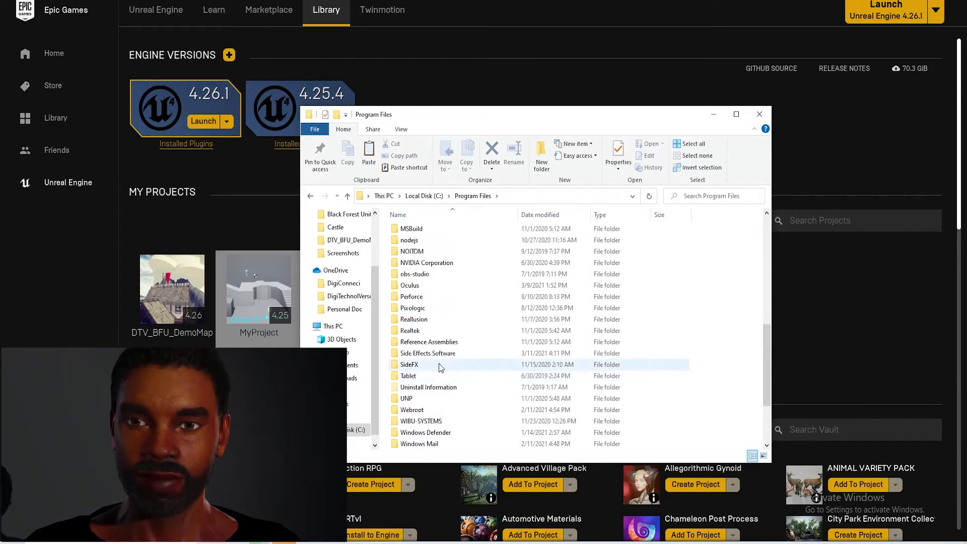
pyautogui.doubleClick(440, 366)
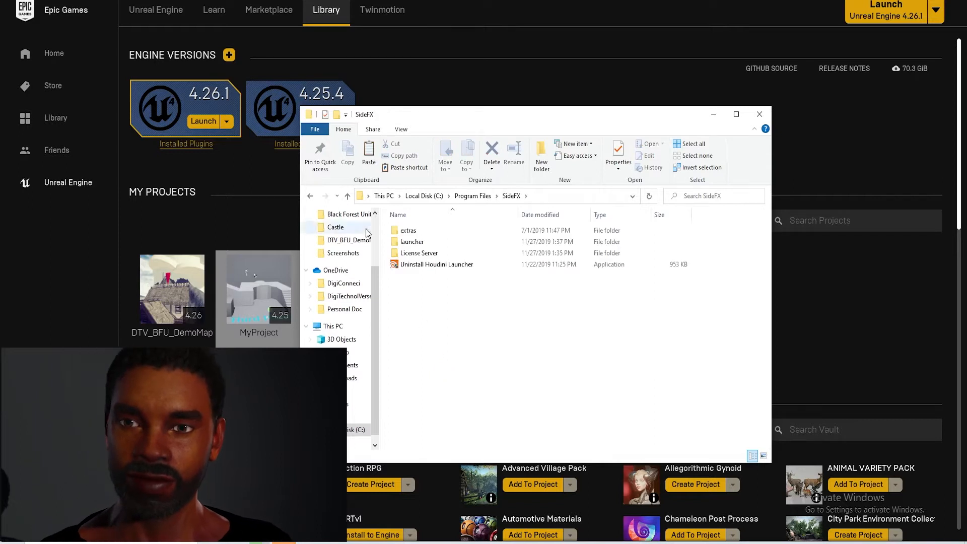
pyautogui.click(310, 196)
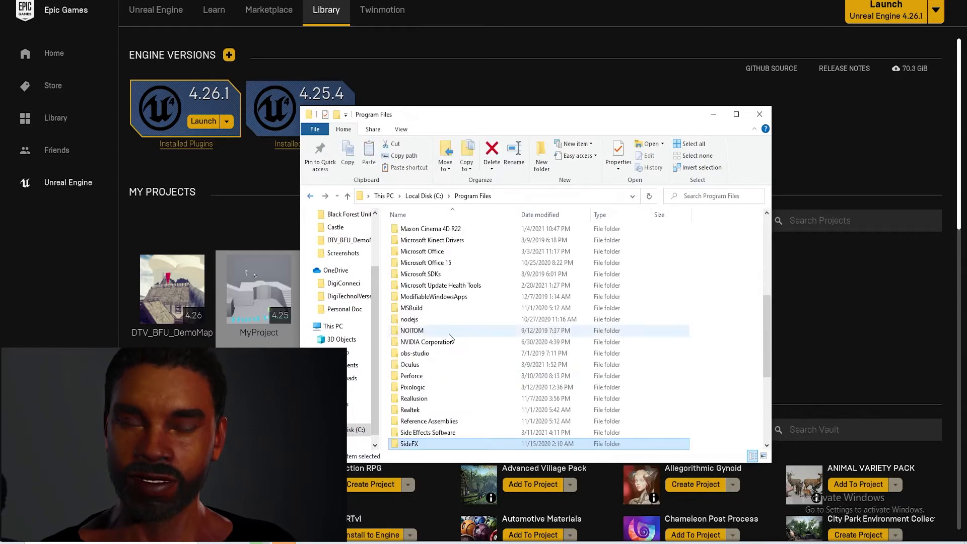
pyautogui.doubleClick(448, 435)
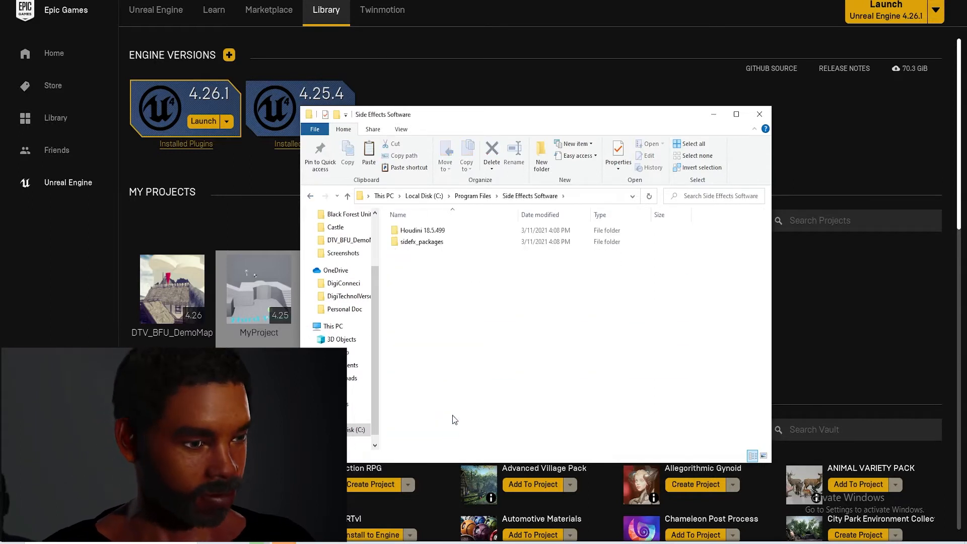
pyautogui.doubleClick(431, 231)
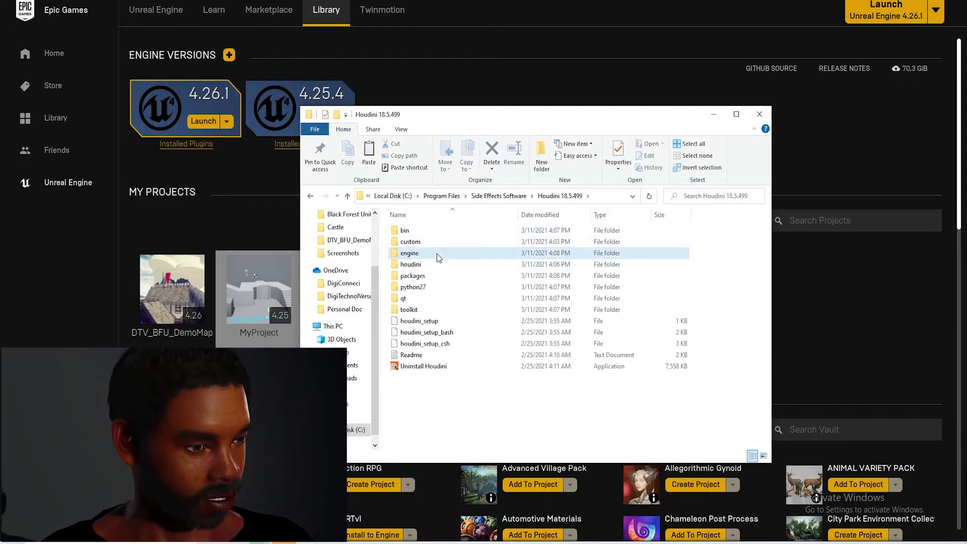
# Open the unreal folder inside Houdini's engine folder to reach the 4.26-v2 plugin version
pyautogui.doubleClick(437, 253)
pyautogui.click(437, 266)
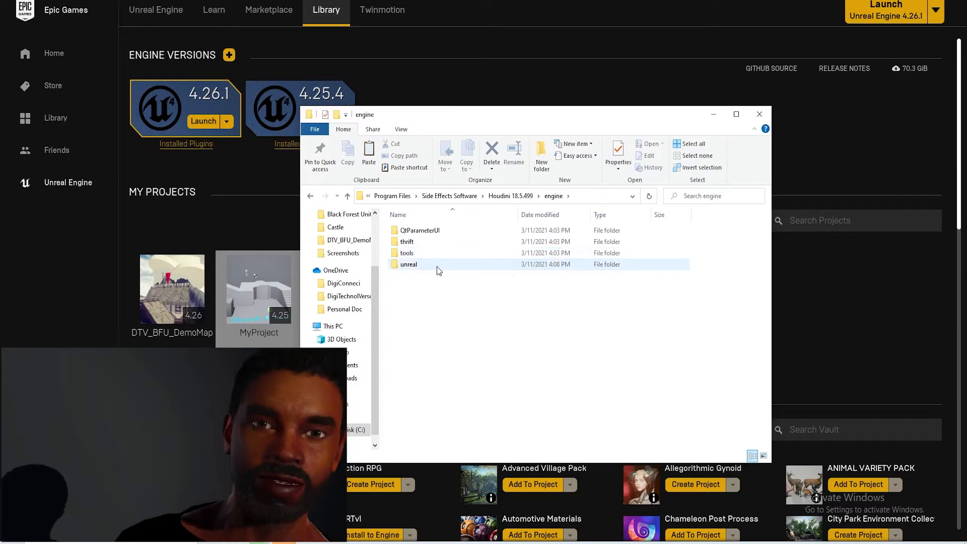
pyautogui.doubleClick(437, 265)
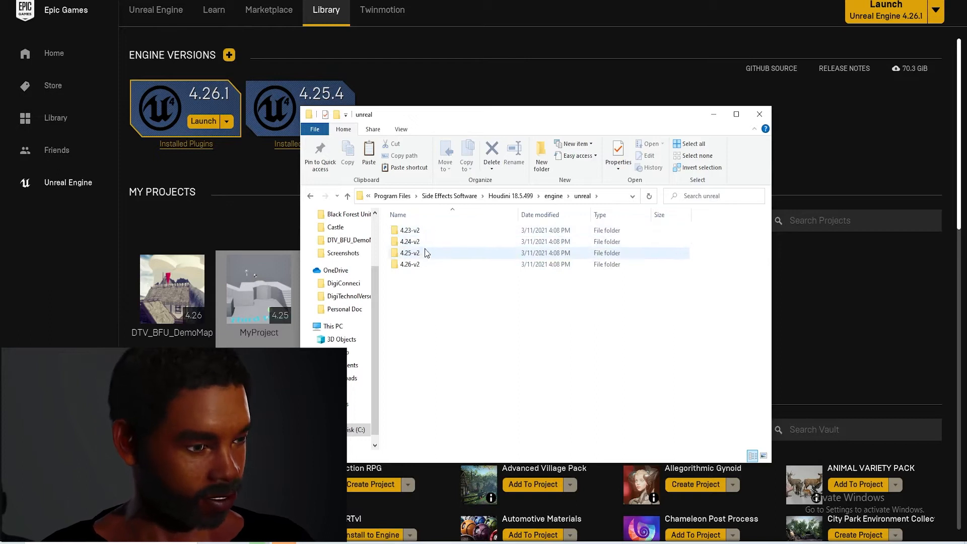
pyautogui.click(421, 264)
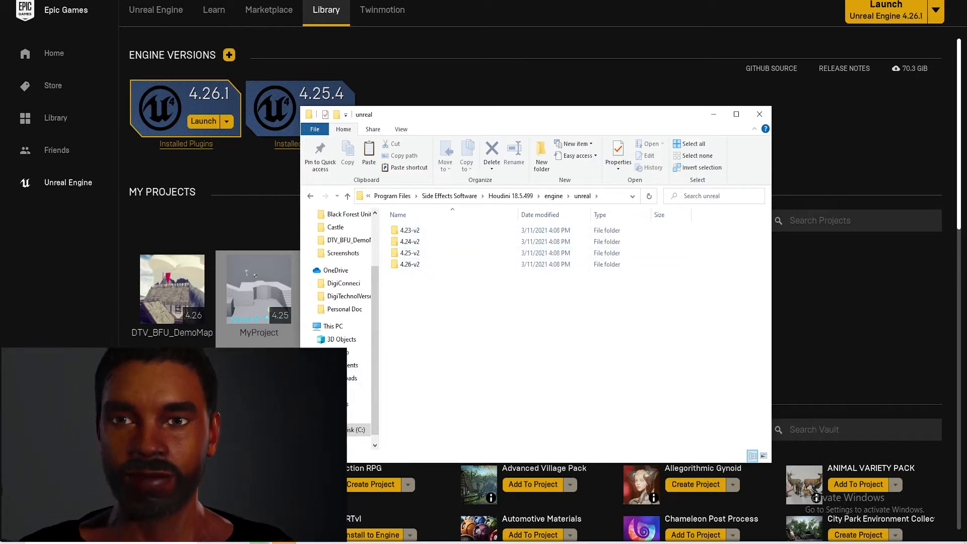
# Bring up a second File Explorer window, place it beside the Houdini one, and open Local Disk (C:) there
pyautogui.click(284, 543)
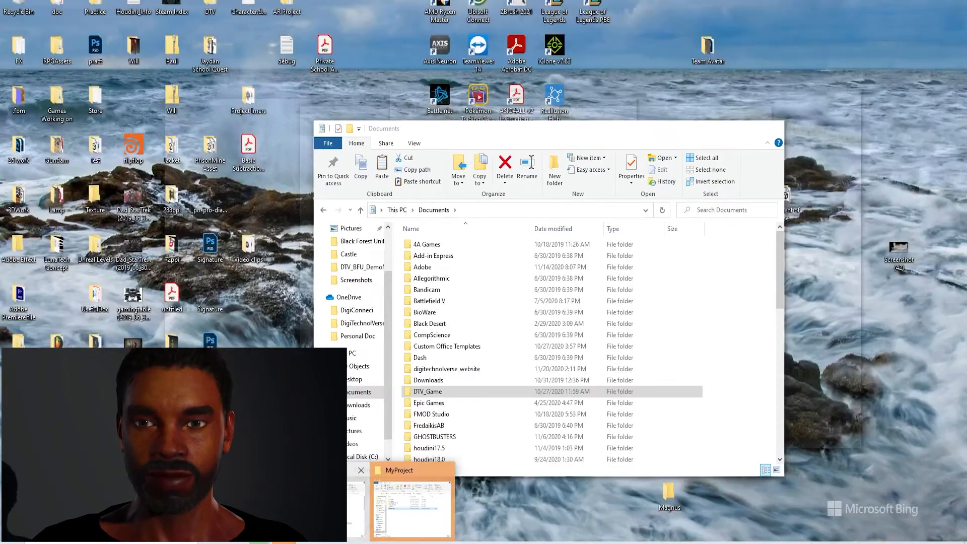
pyautogui.click(413, 509)
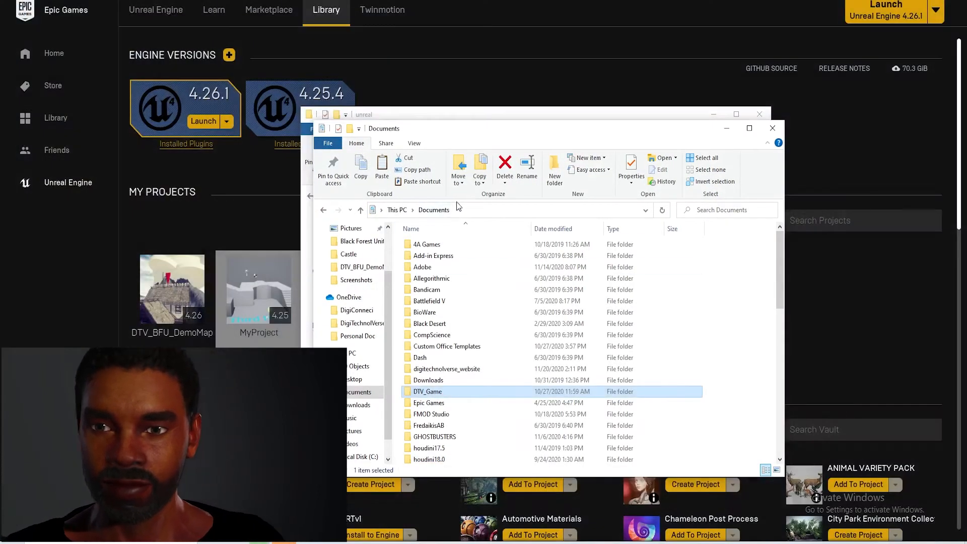
pyautogui.moveTo(472, 144); pyautogui.dragTo(635, 130)
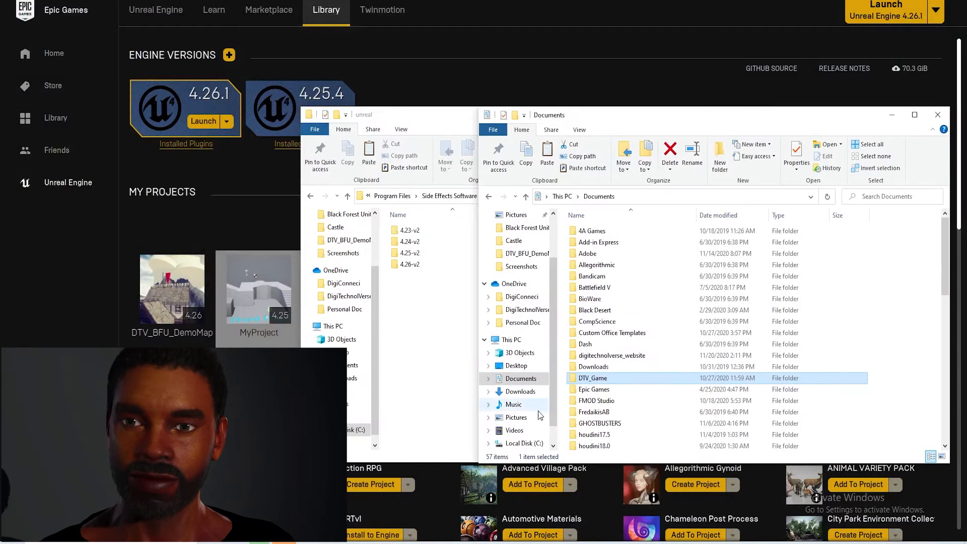
pyautogui.click(521, 392)
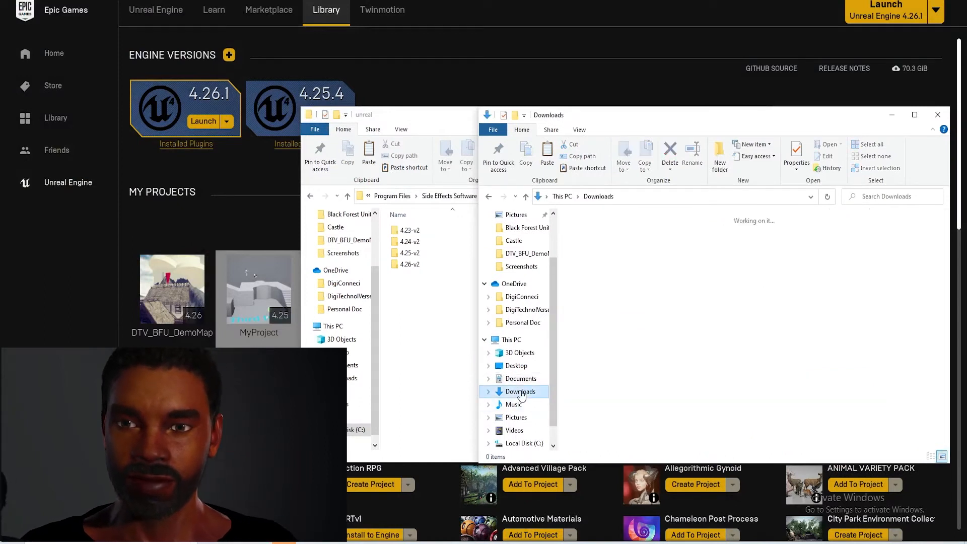
pyautogui.click(519, 443)
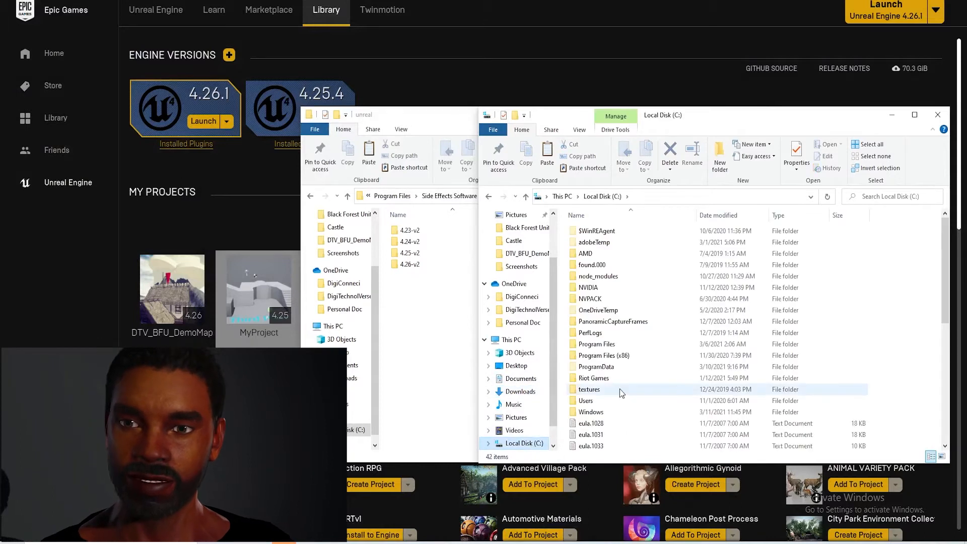
# Open the UE_4.26 folder under Program Files > Epic Games in the second File Explorer window
pyautogui.scroll(-1, 609, 345)
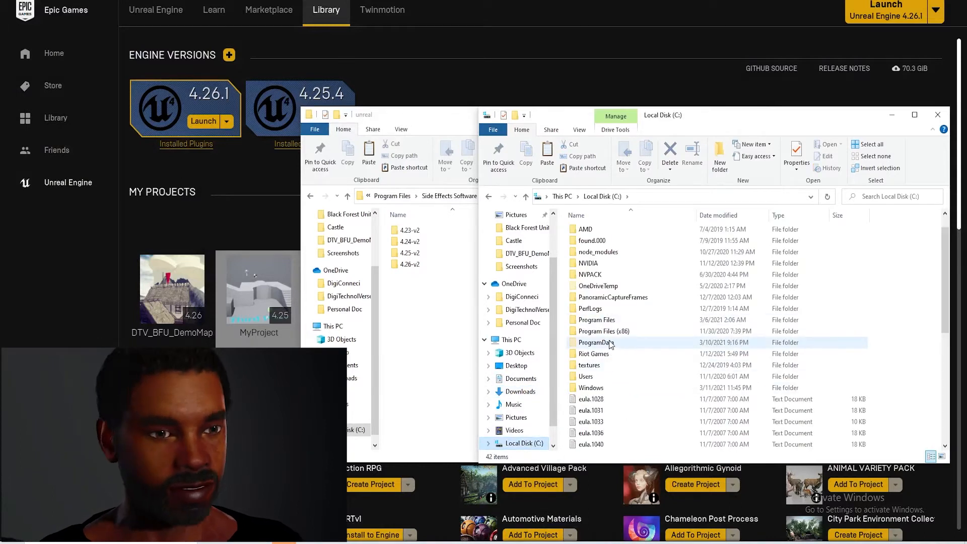
pyautogui.doubleClick(612, 320)
pyautogui.scroll(-1, 630, 305)
pyautogui.click(617, 320)
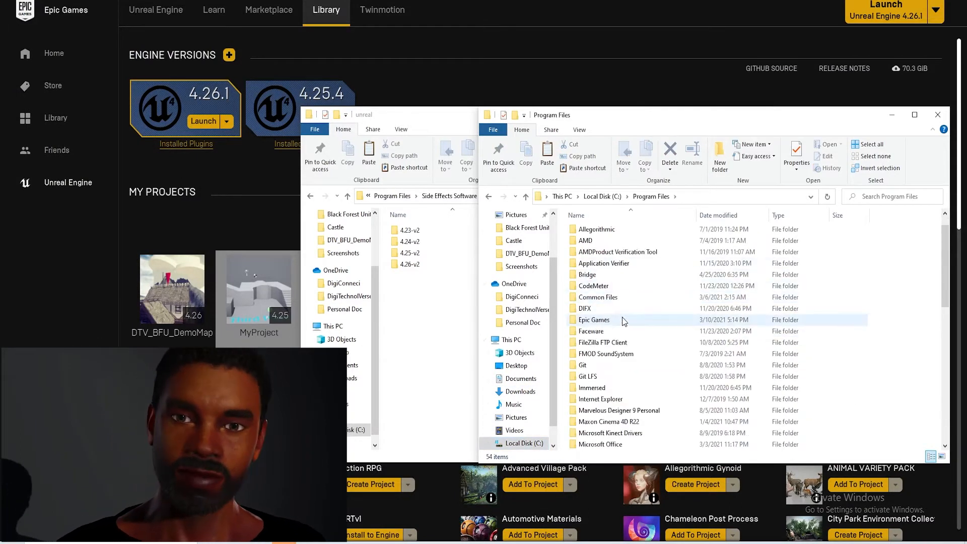
pyautogui.doubleClick(616, 321)
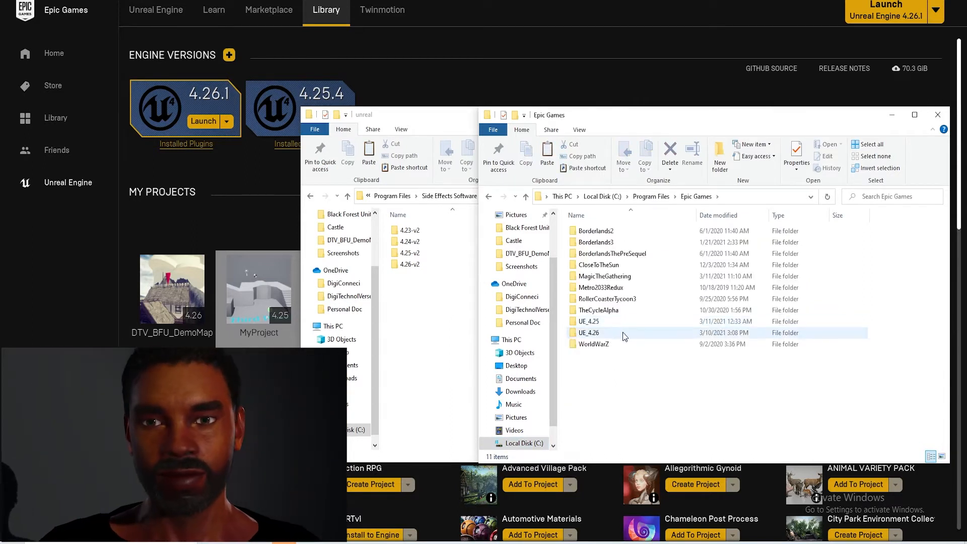
pyautogui.doubleClick(622, 332)
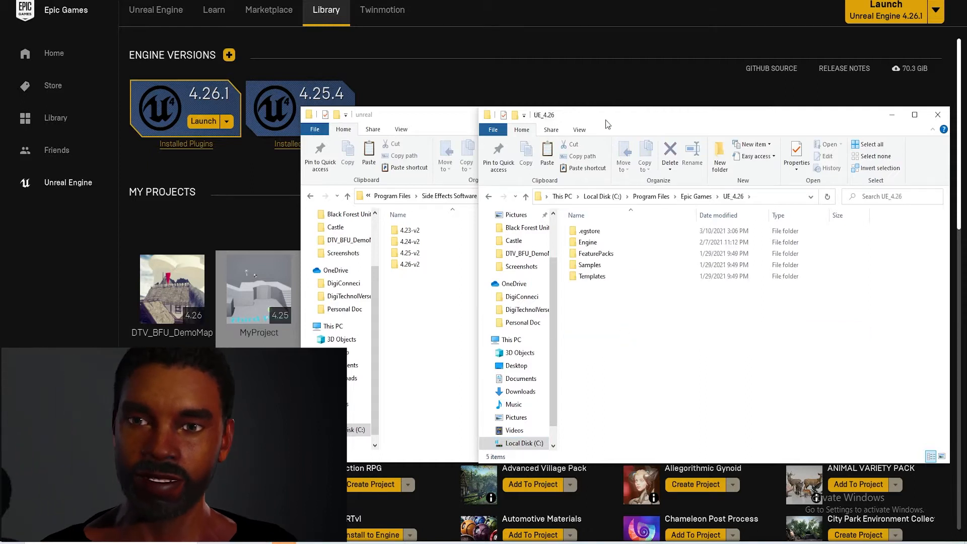
# Move the UE_4.26 window clear of the Houdini one and open its Engine > Plugins folder
pyautogui.moveTo(613, 119); pyautogui.dragTo(714, 123)
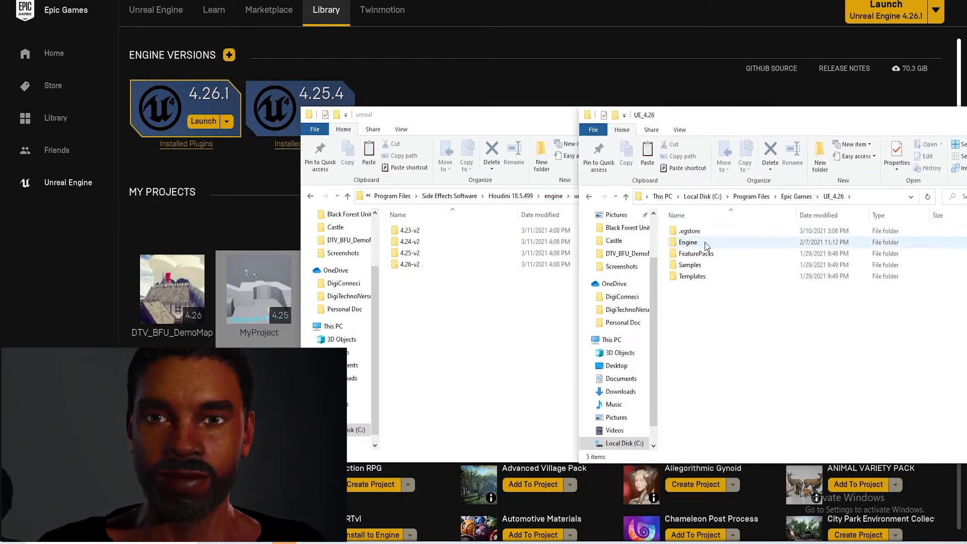
pyautogui.doubleClick(708, 242)
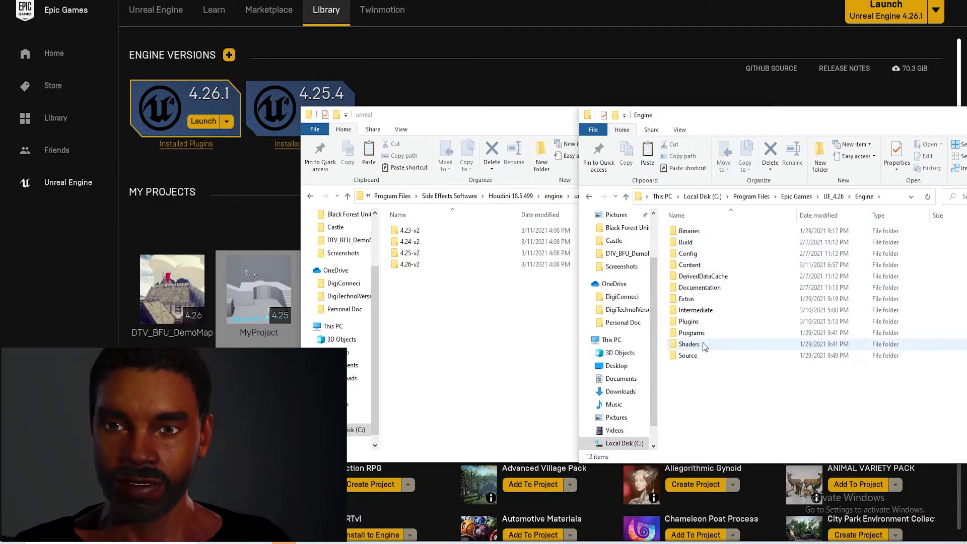
pyautogui.doubleClick(701, 325)
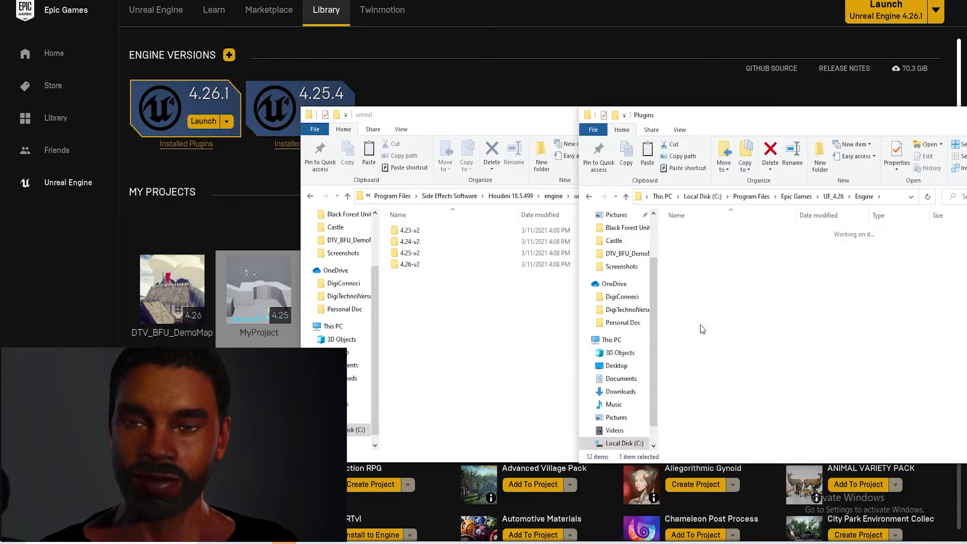
pyautogui.scroll(-4, 758, 355)
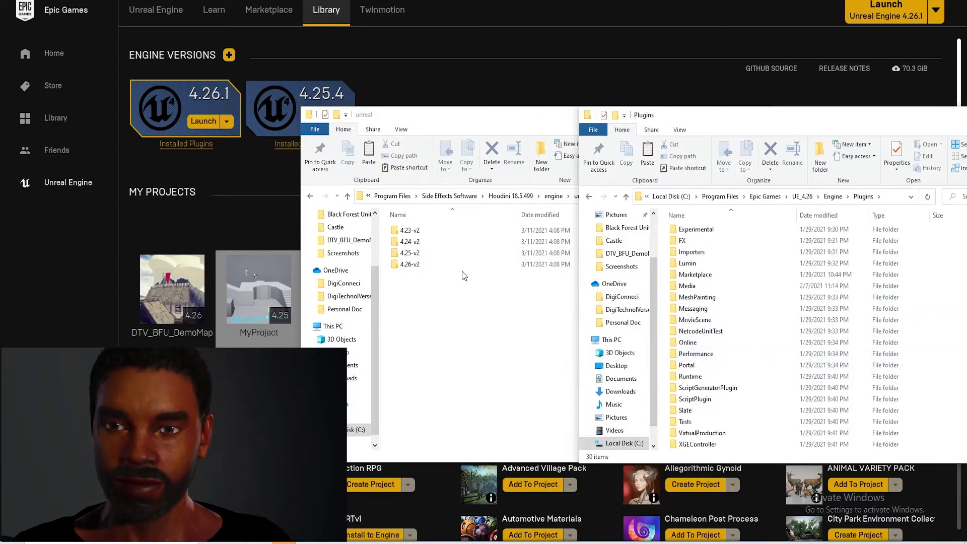
# Open the 4.26-v2 folder, look inside its HoudiniEngine folder, and return to 4.26-v2 with HoudiniEngine selected
pyautogui.doubleClick(410, 264)
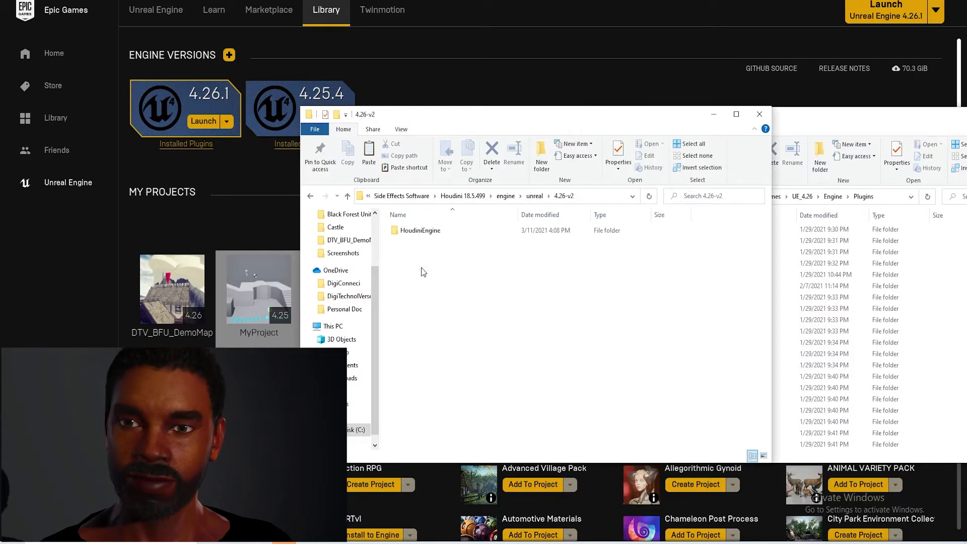
pyautogui.doubleClick(448, 235)
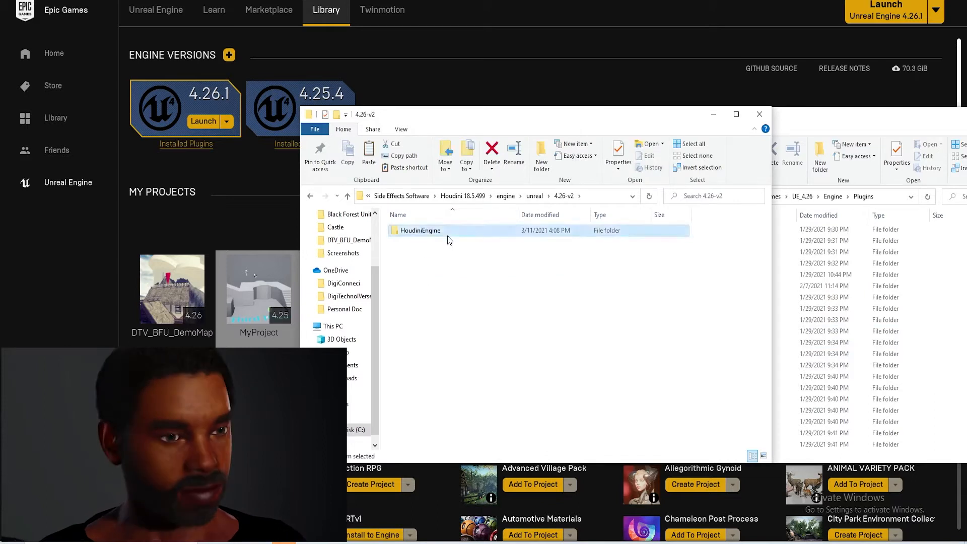
pyautogui.click(312, 197)
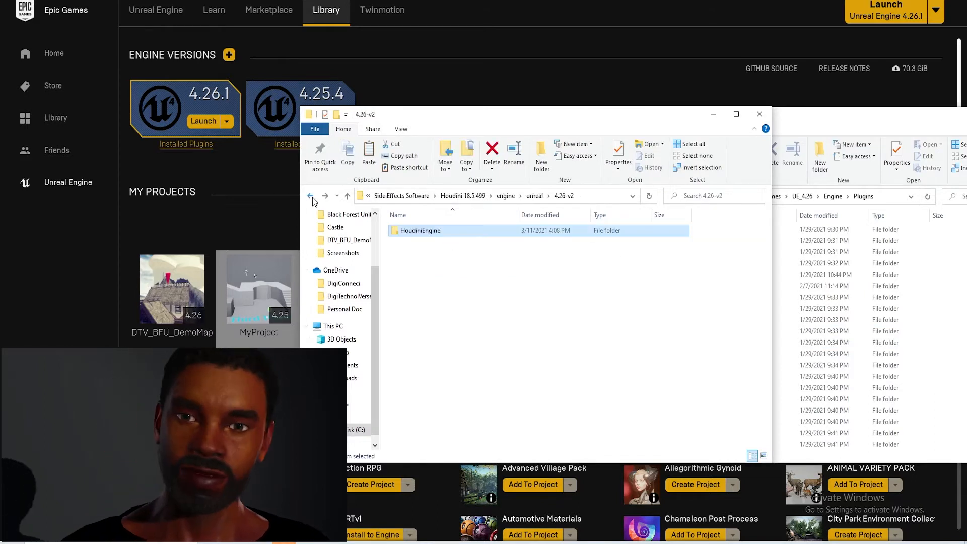
pyautogui.moveTo(445, 231); pyautogui.dragTo(519, 285)
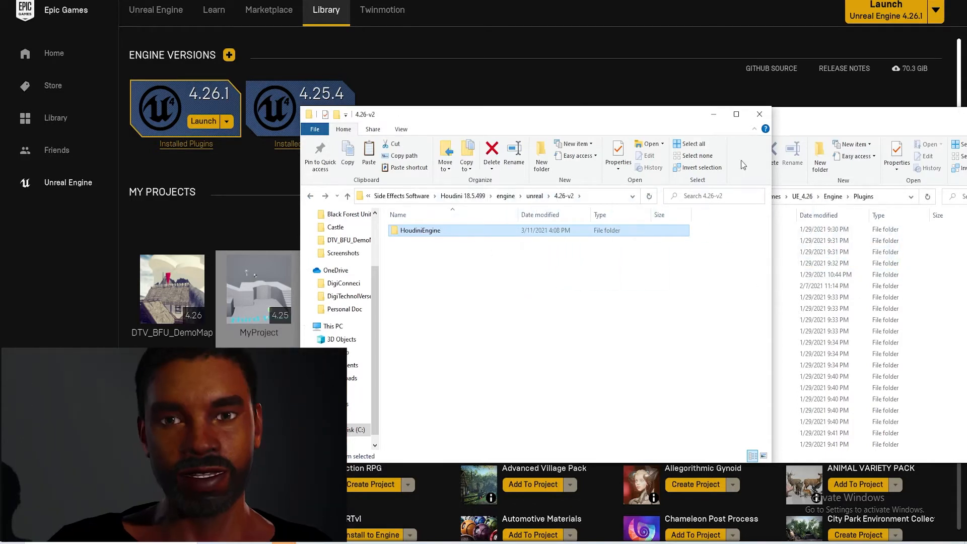
# Bring the 4.26-v2 folder window back to the front and place it beside the Plugins window
pyautogui.click(714, 114)
pyautogui.click(284, 543)
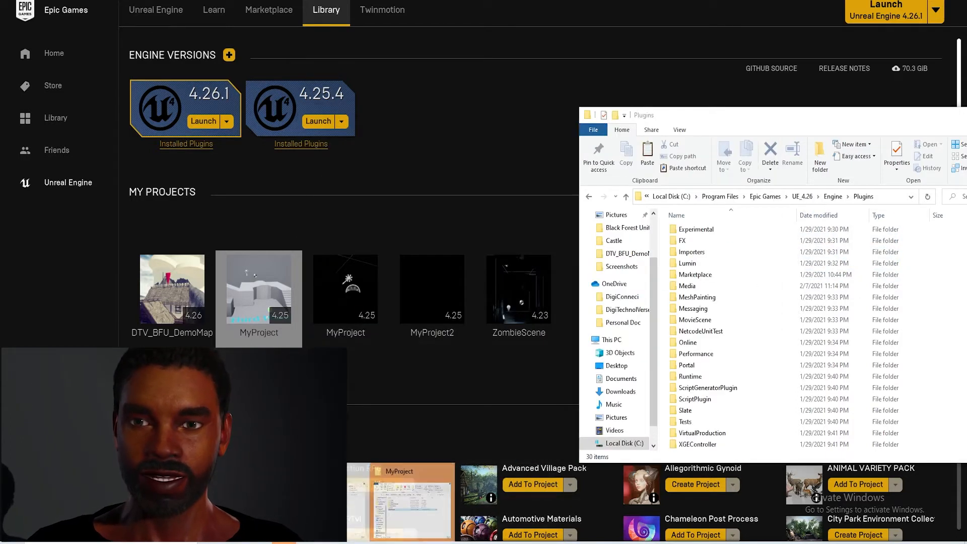
pyautogui.click(412, 509)
pyautogui.click(283, 543)
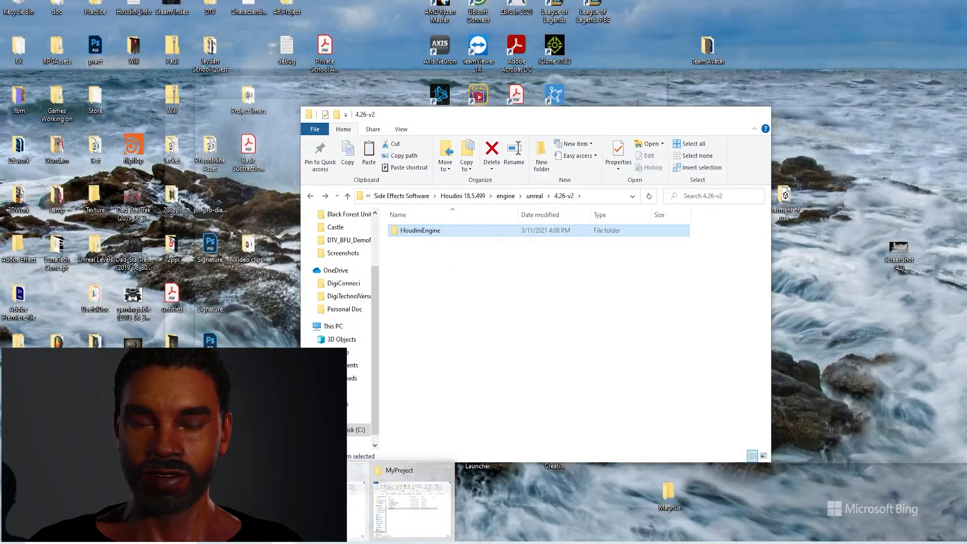
pyautogui.click(412, 508)
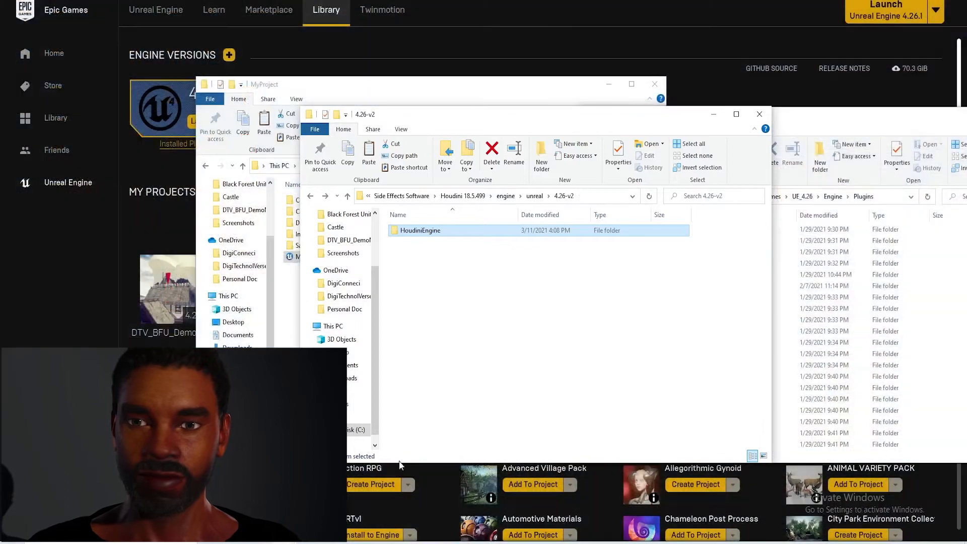
pyautogui.moveTo(503, 114); pyautogui.dragTo(330, 115)
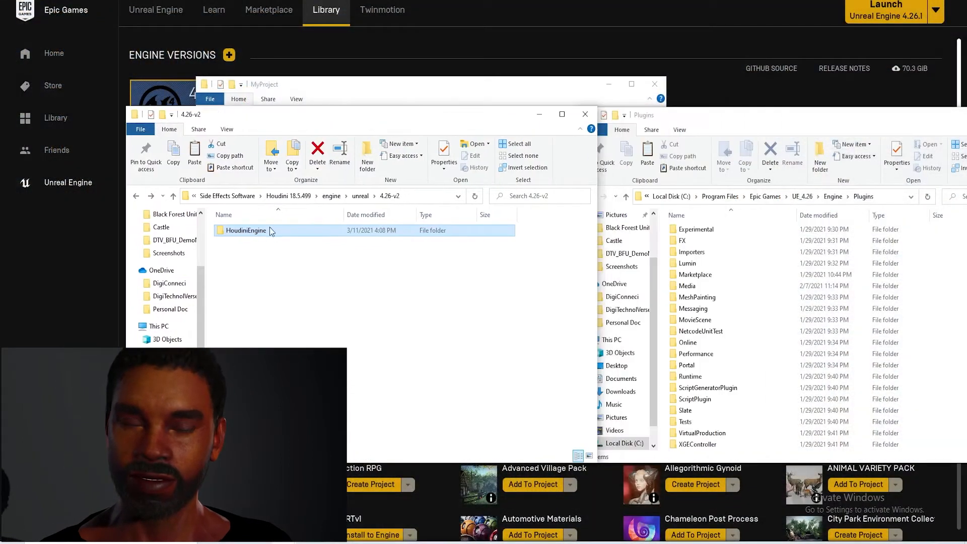
# Move the HoudiniEngine folder from 4.26-v2 into UE_4.26's Plugins folder, granting administrator permission
pyautogui.moveTo(268, 238); pyautogui.dragTo(841, 200)
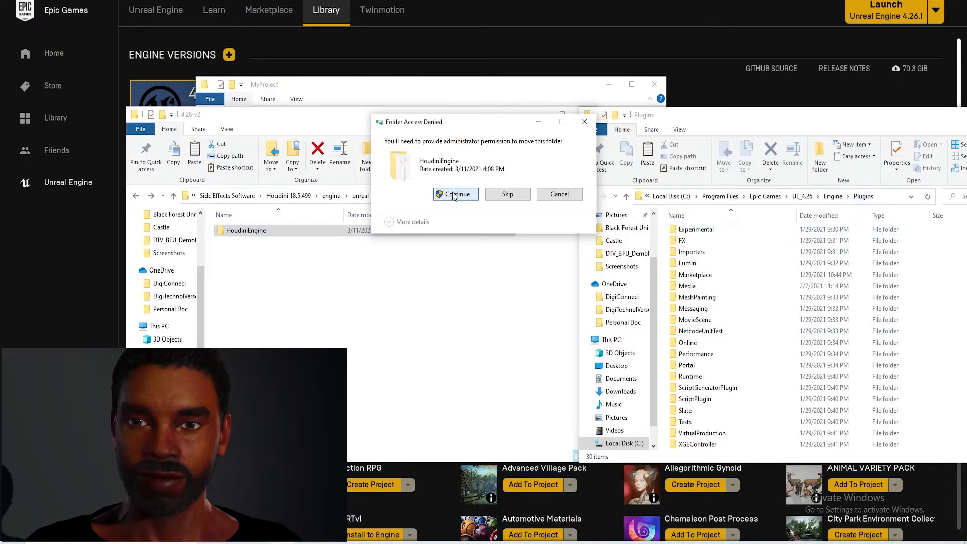
pyautogui.click(454, 195)
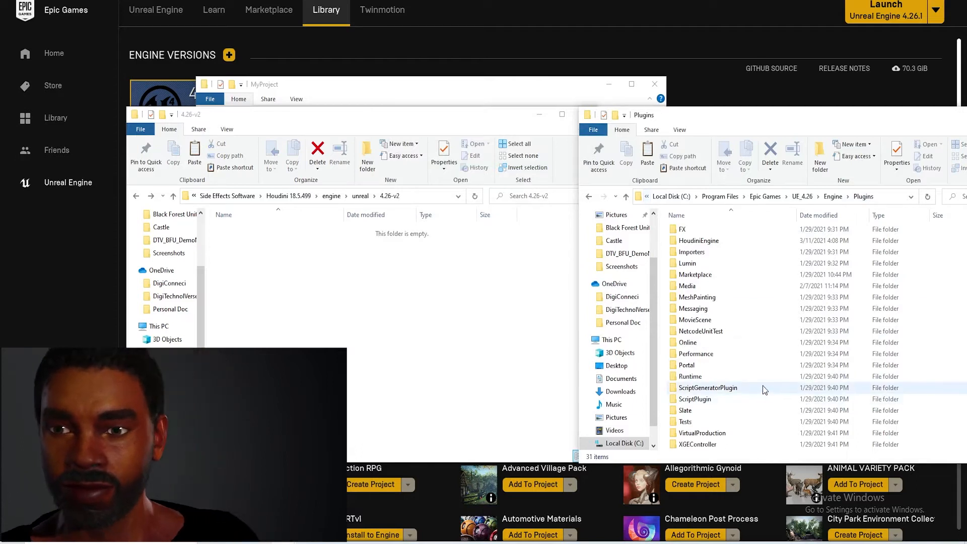
pyautogui.scroll(1, 763, 386)
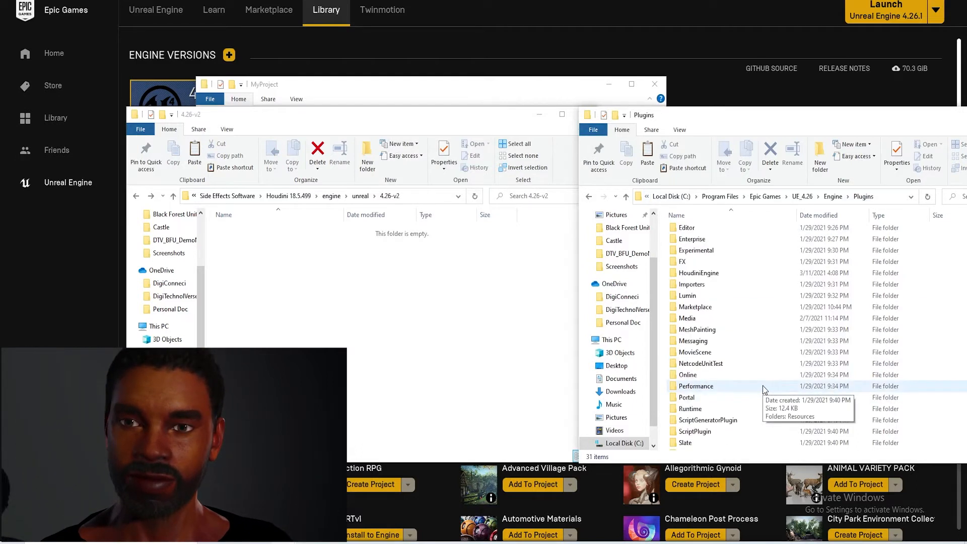
# Move the HoudiniEngine folder from Plugins back into the 4.26-v2 folder, granting administrator permission
pyautogui.rightClick(734, 274)
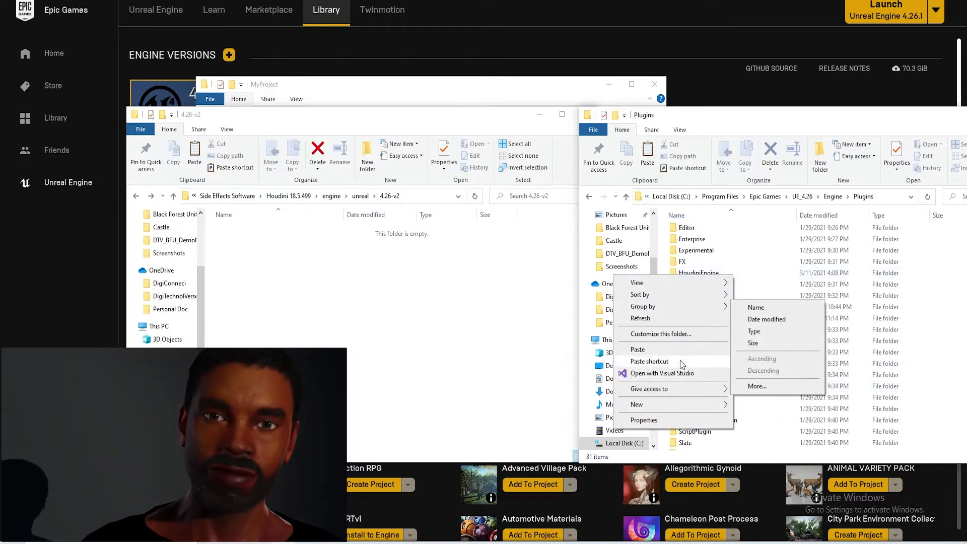
pyautogui.click(758, 252)
pyautogui.moveTo(739, 270); pyautogui.dragTo(417, 308)
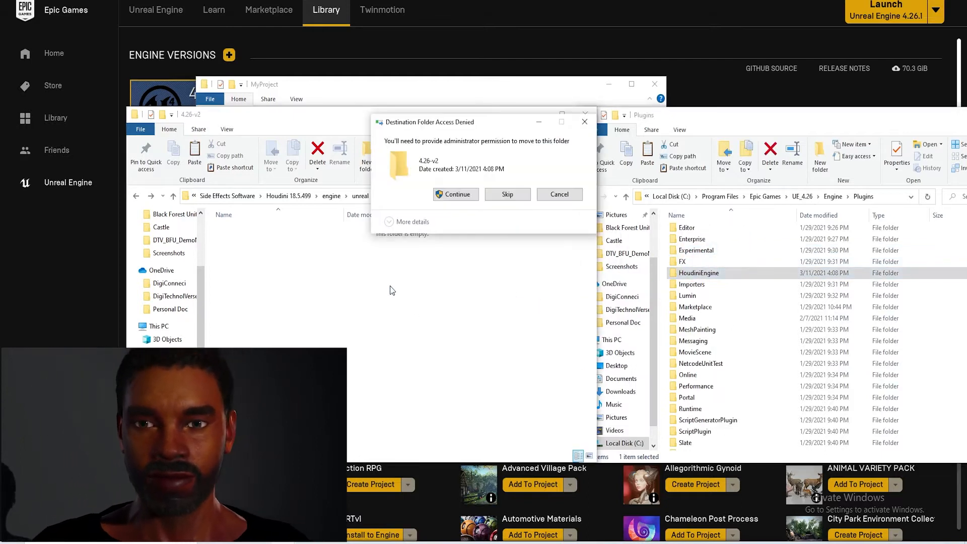
pyautogui.click(457, 194)
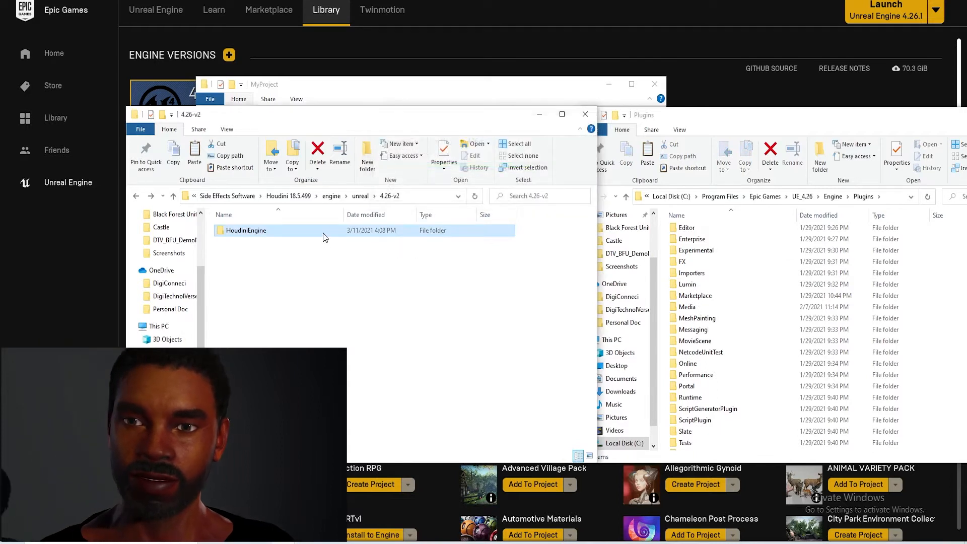
# Copy the HoudiniEngine folder from 4.26-v2 and paste it into UE_4.26's Engine > Plugins folder
pyautogui.rightClick(325, 234)
pyautogui.press('Escape')
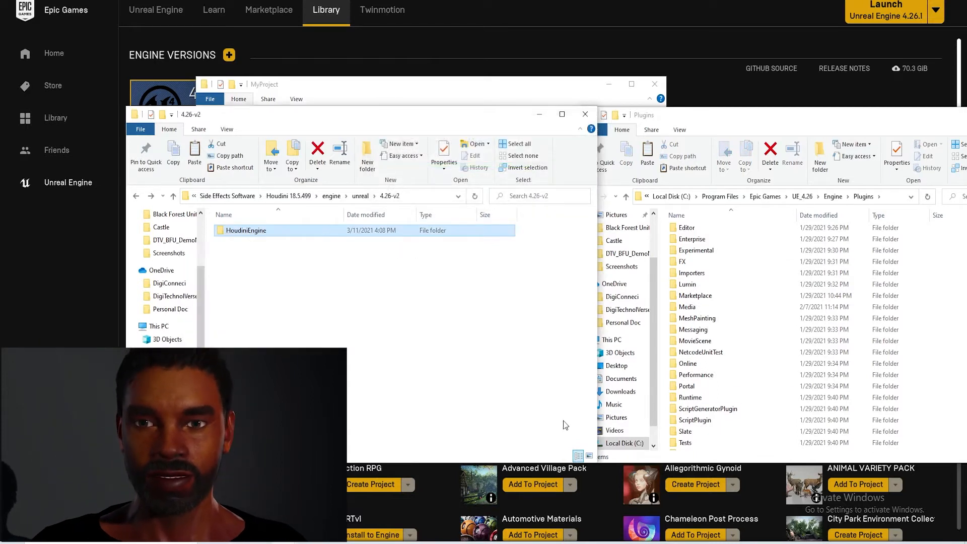
pyautogui.rightClick(936, 327)
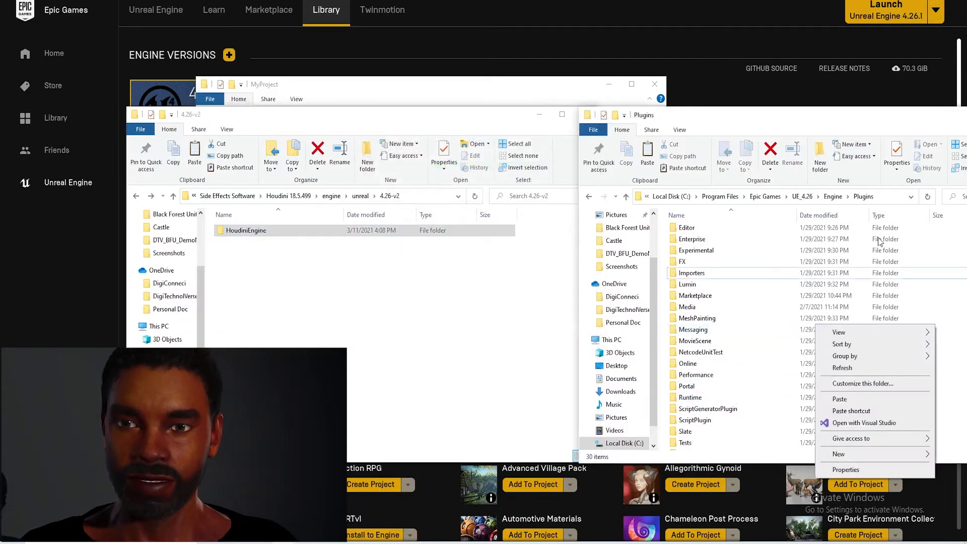
pyautogui.rightClick(863, 198)
pyautogui.click(861, 198)
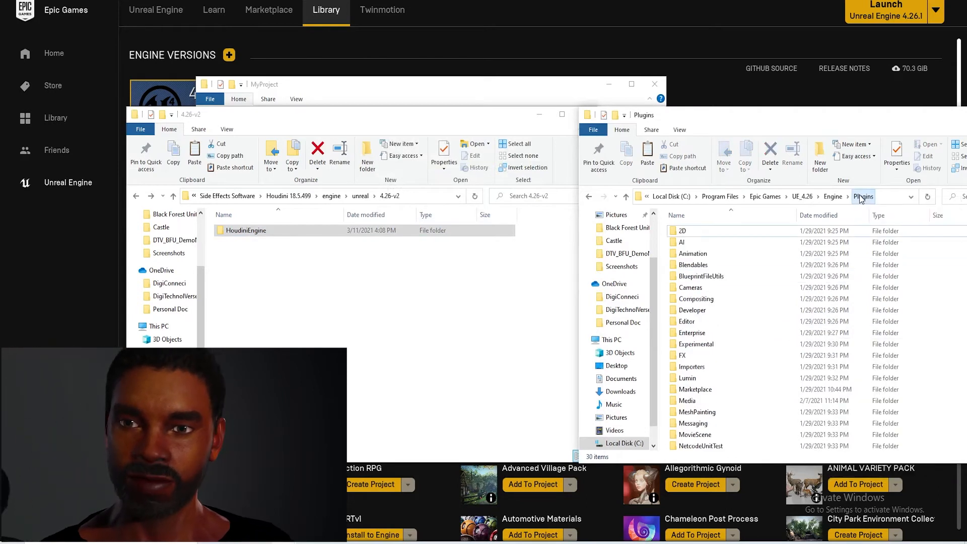
pyautogui.rightClick(849, 251)
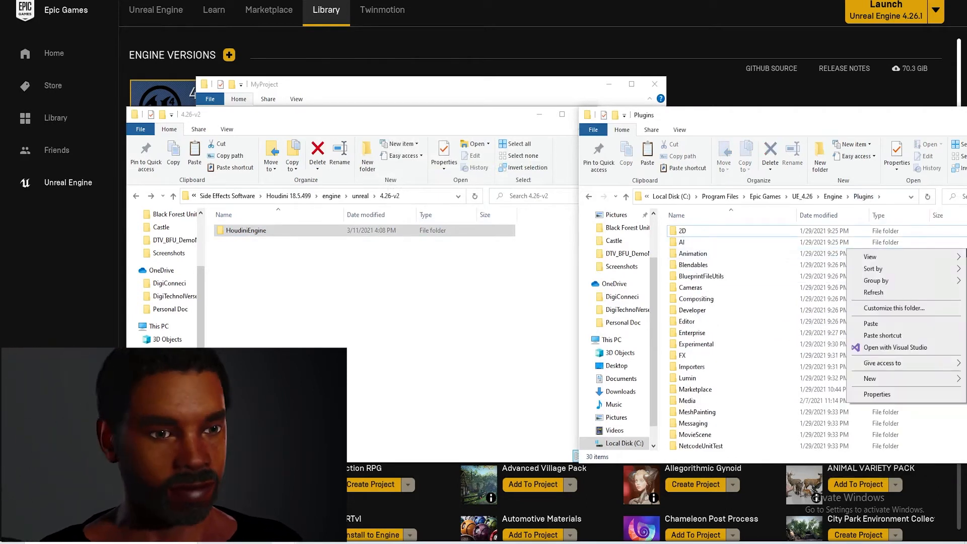
pyautogui.click(900, 327)
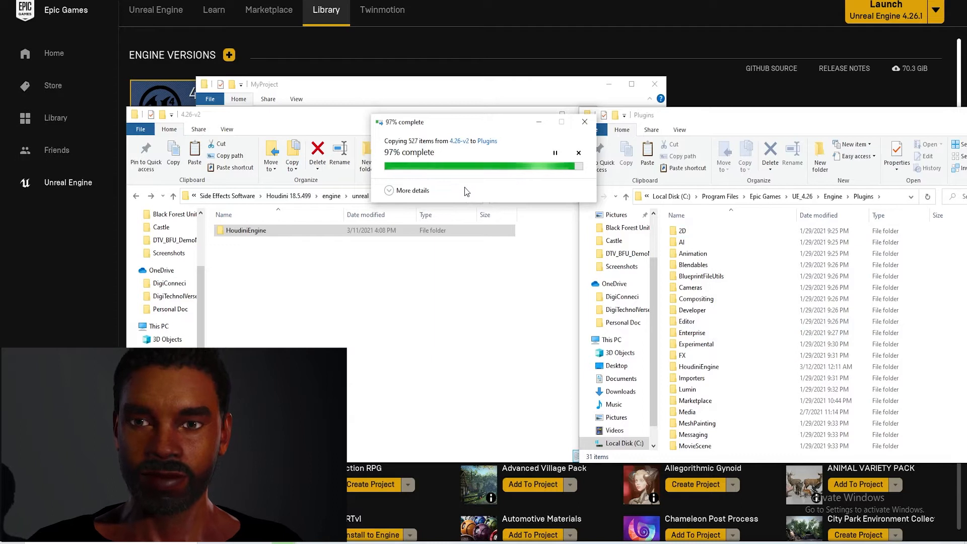
# Open the MyProject project from its folder in Unreal Editor and maximize the editor window
pyautogui.click(500, 91)
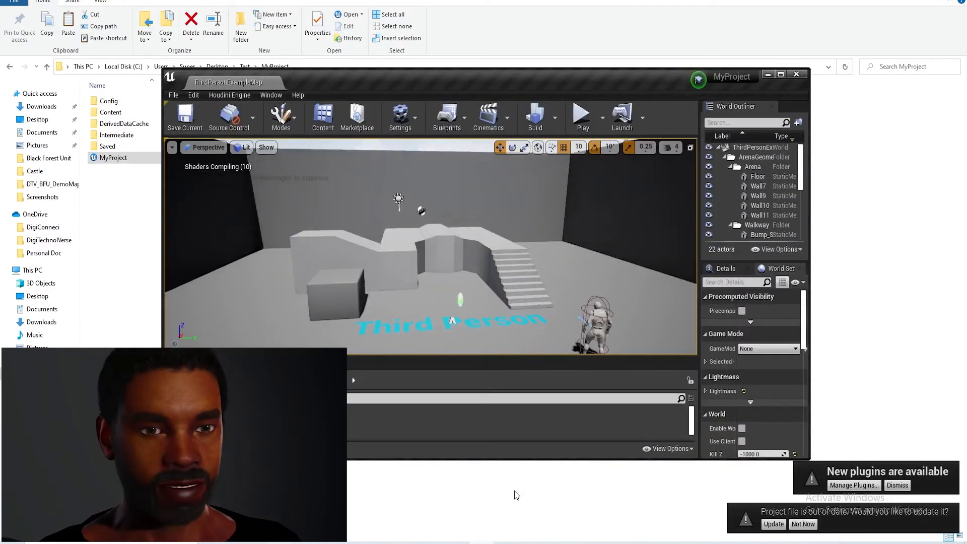
pyautogui.click(777, 75)
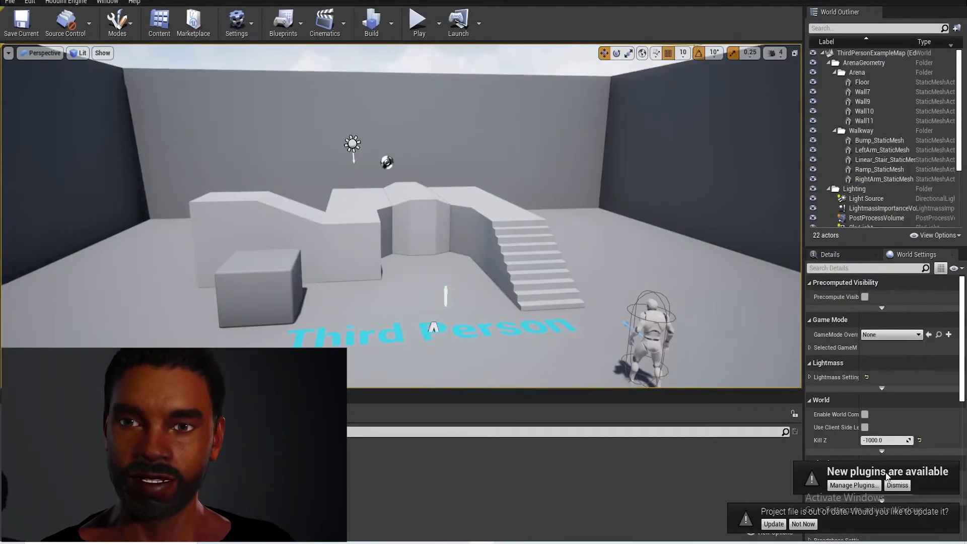
# Open the plugin manager, search for "hou", make sure Houdini Engine v2 is enabled, and close the manager
pyautogui.click(852, 486)
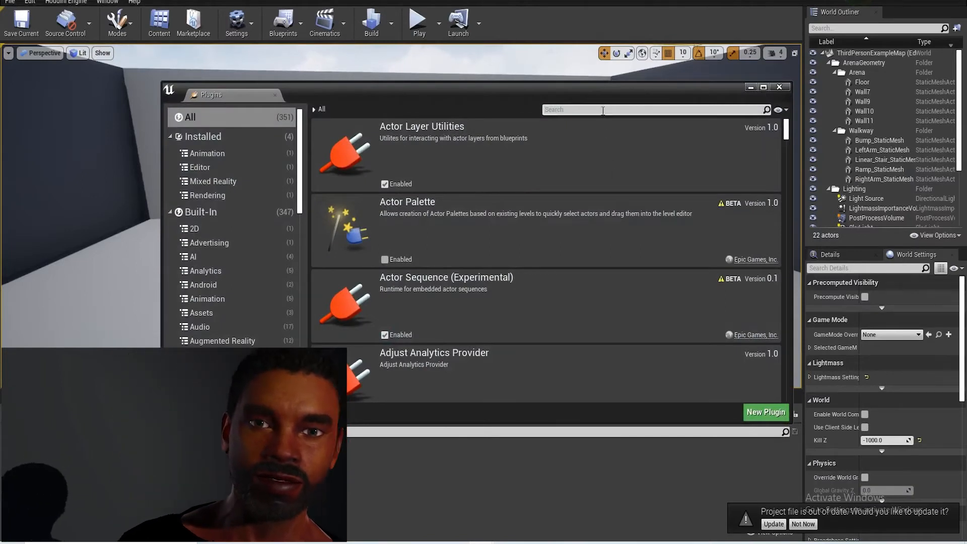
pyautogui.write('hou')
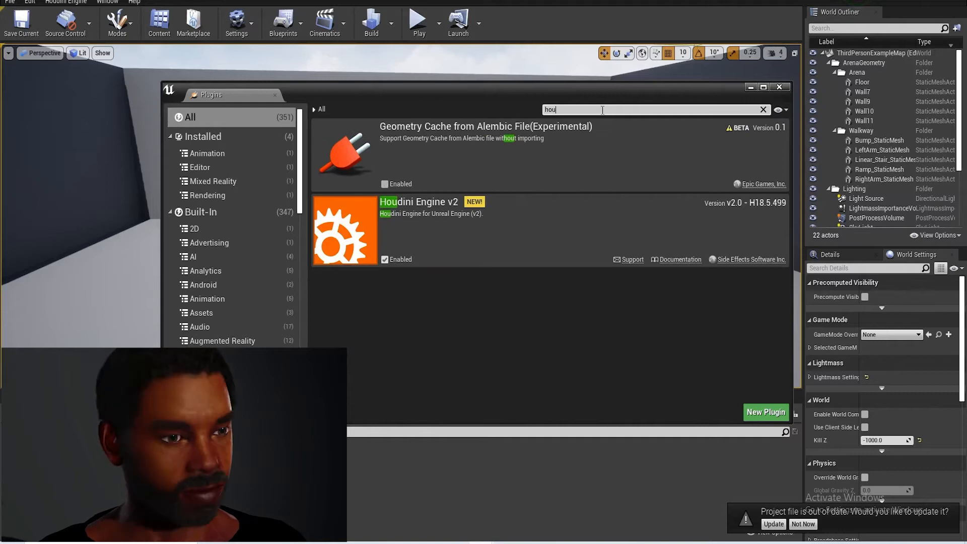
pyautogui.click(387, 261)
pyautogui.click(387, 261)
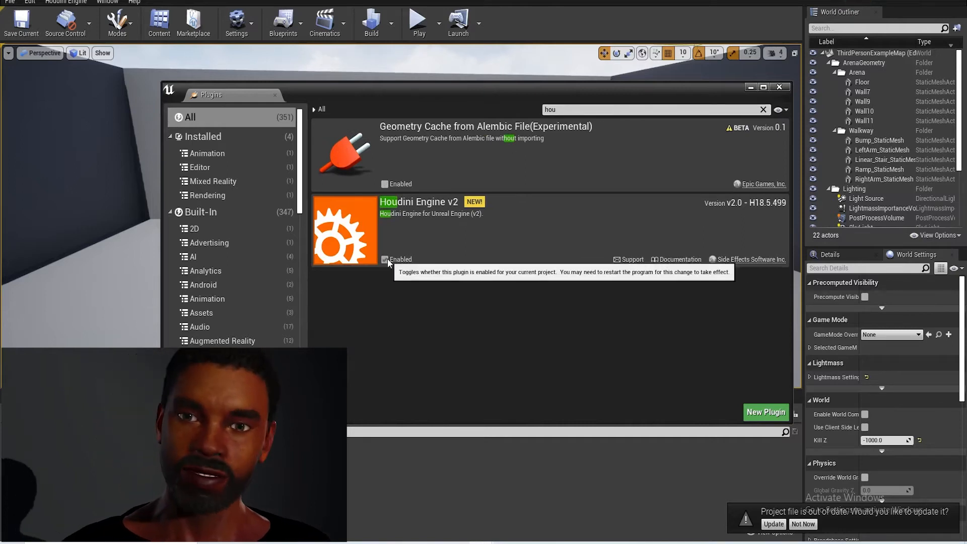
pyautogui.click(780, 87)
# Review the Houdini Engine commands in the editor, including the Sync Viewport options, and return to the level
pyautogui.click(66, 2)
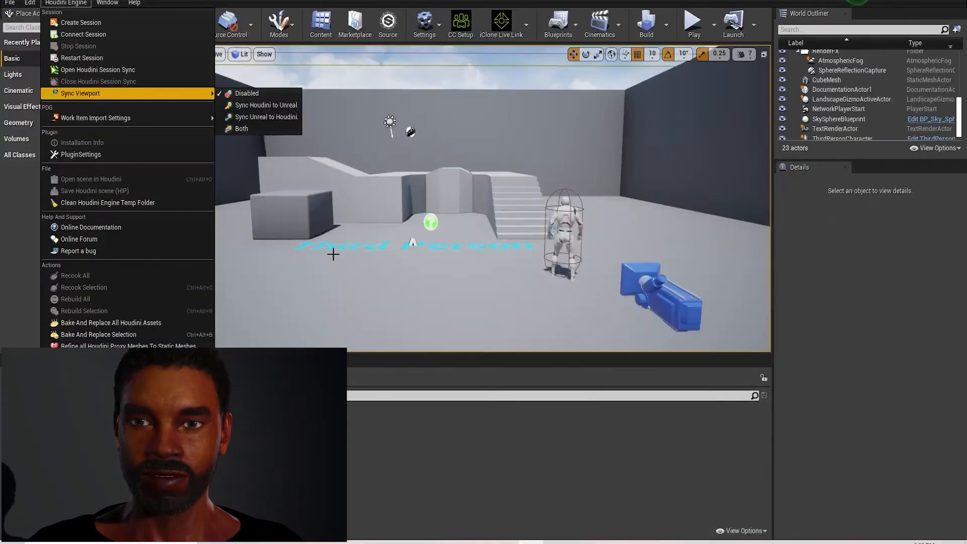
pyautogui.click(333, 254)
pyautogui.click(414, 243)
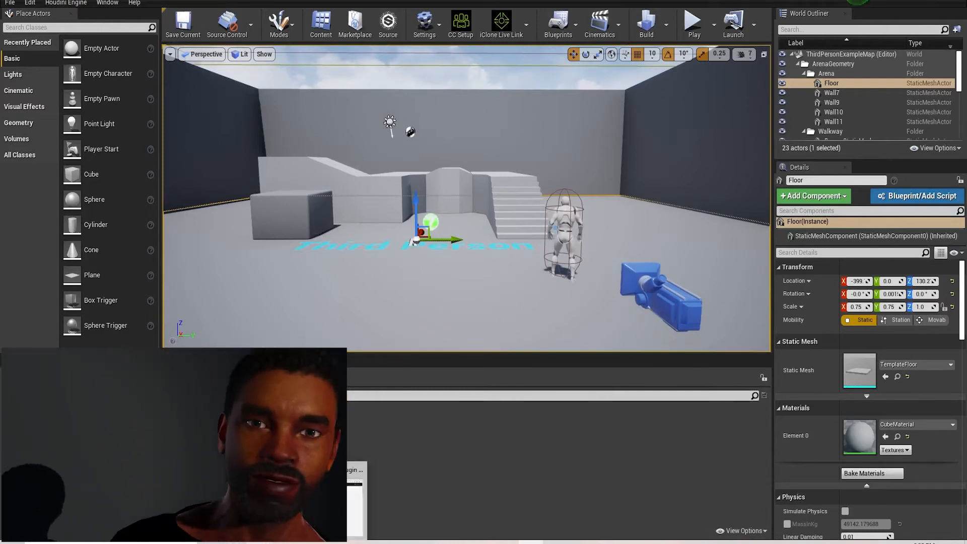
# Switch to the browser with the SideFX website and open its Content Library
pyautogui.click(323, 504)
pyautogui.moveTo(525, 43)
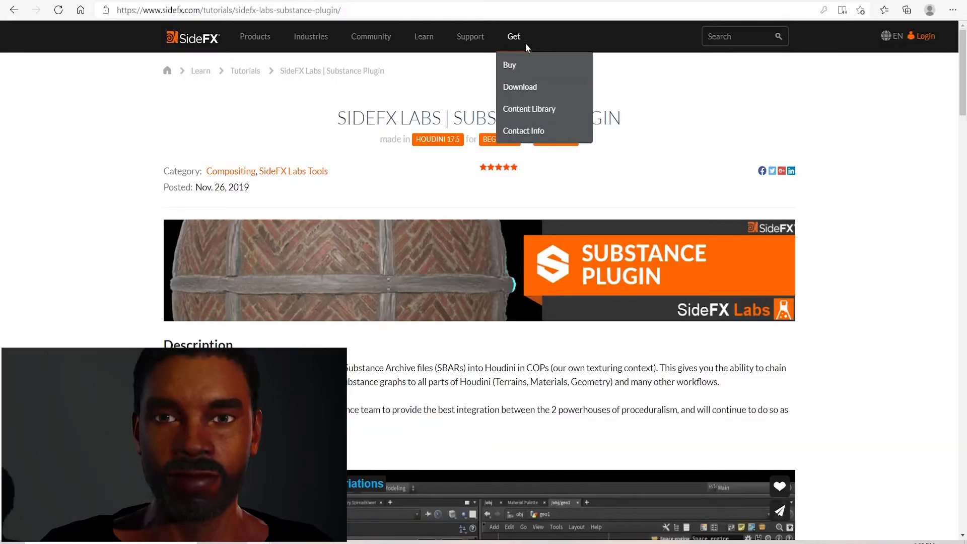
pyautogui.click(524, 108)
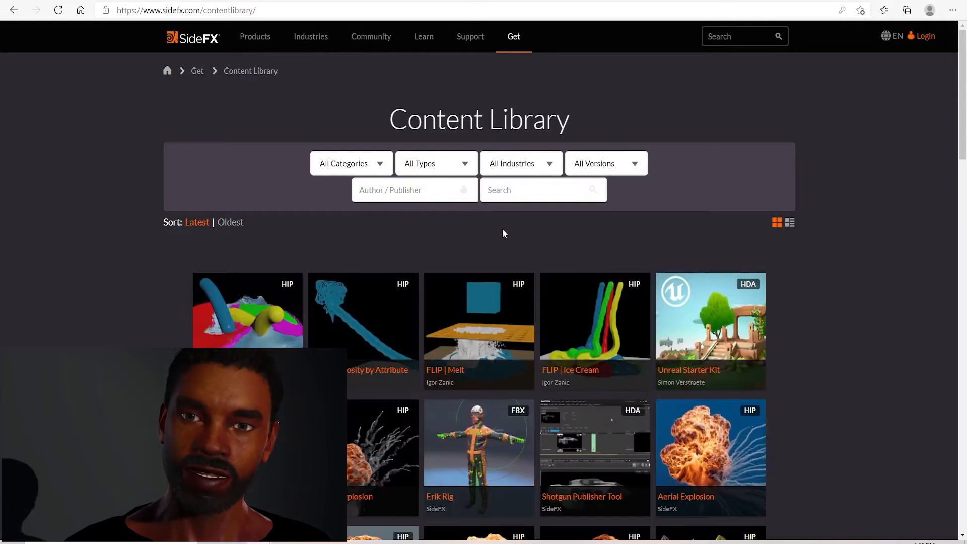
# Browse the Content Library assets to find the Unreal Starter Kit
pyautogui.scroll(-1, 521, 252)
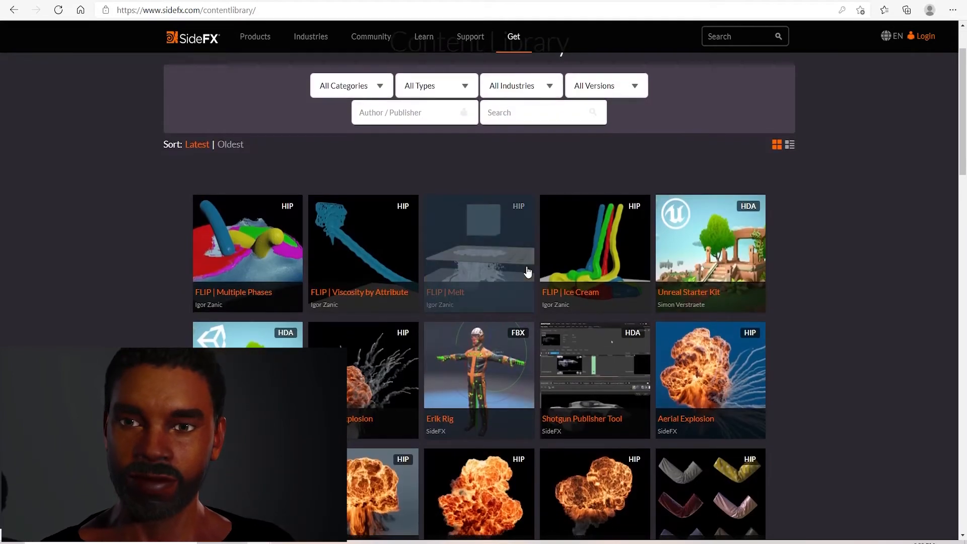
pyautogui.scroll(-1, 527, 272)
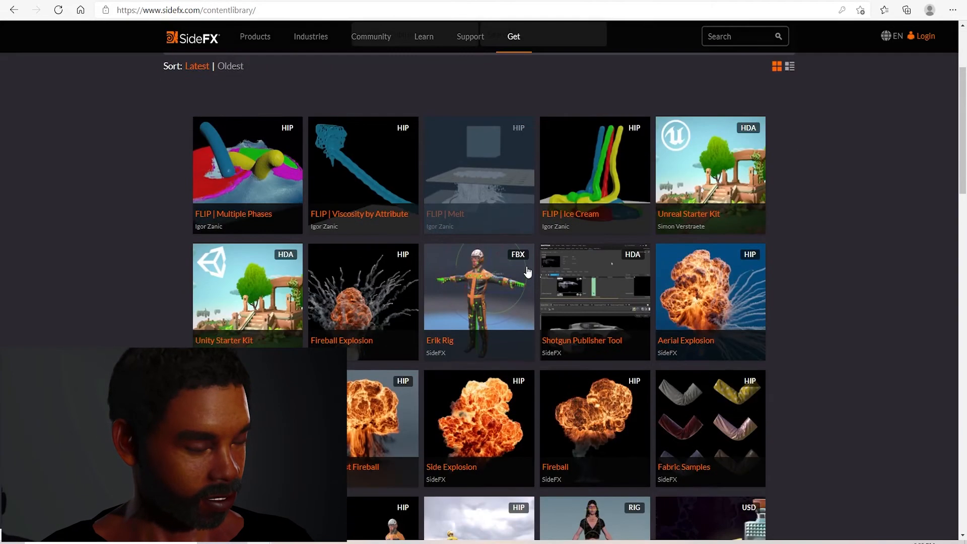
pyautogui.scroll(-1, 527, 272)
pyautogui.scroll(-1, 528, 272)
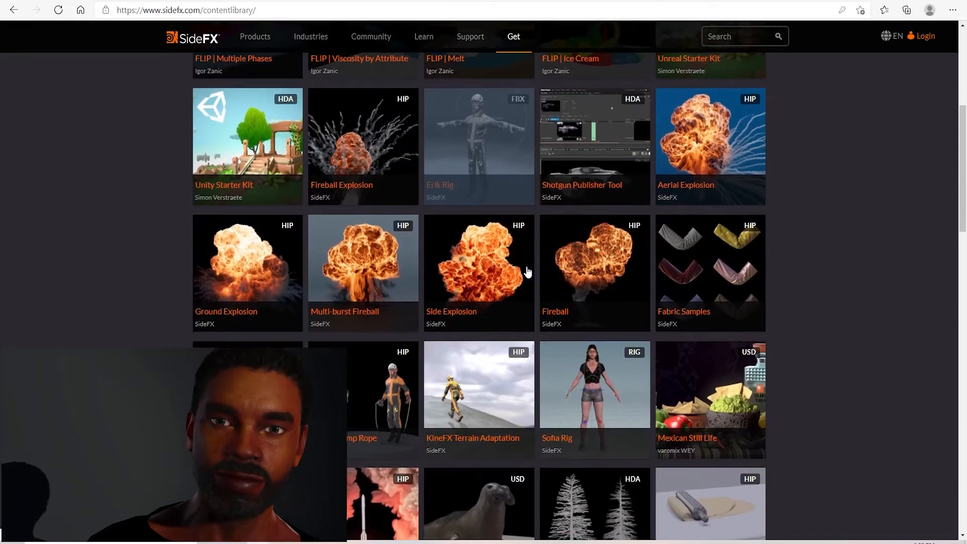
pyautogui.scroll(-1, 528, 272)
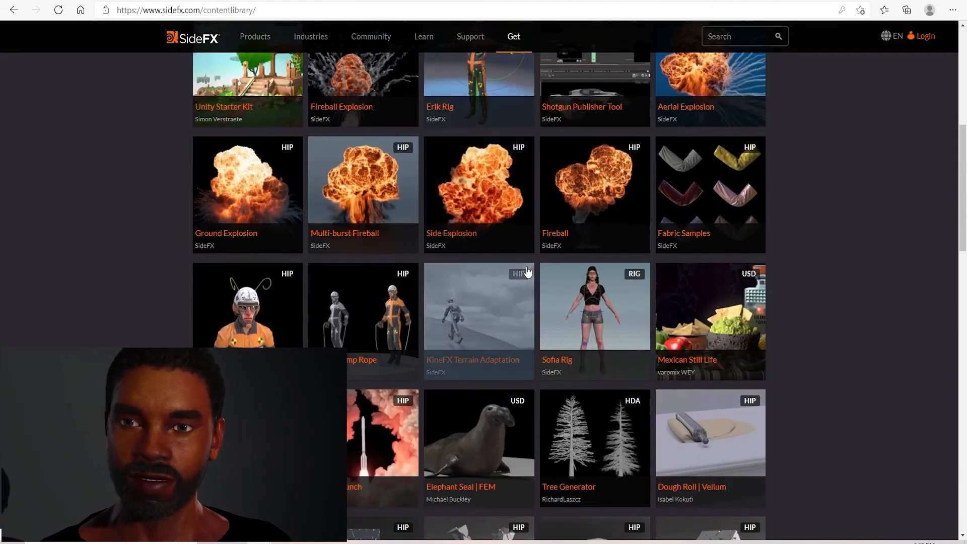
pyautogui.scroll(-2, 528, 272)
pyautogui.scroll(2, 527, 272)
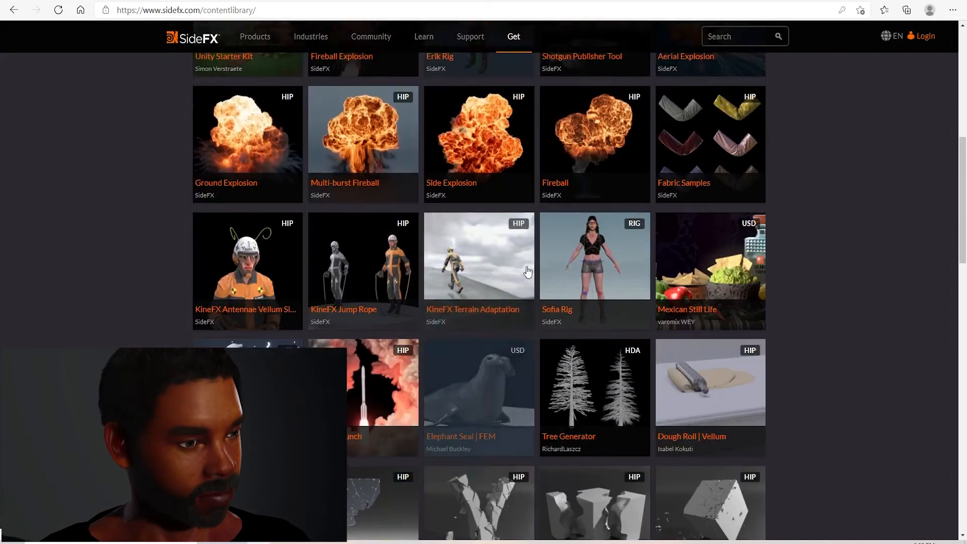
pyautogui.scroll(3, 528, 272)
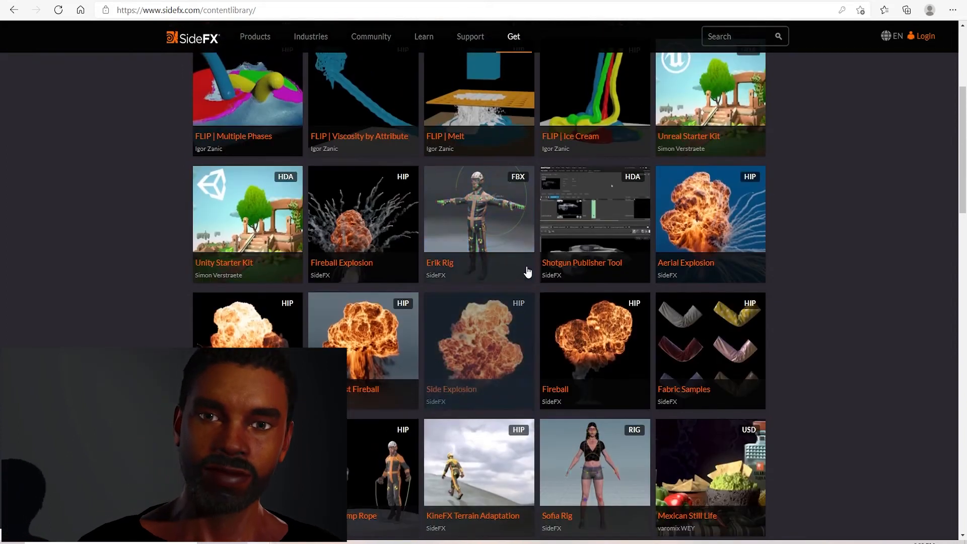
pyautogui.scroll(2, 528, 273)
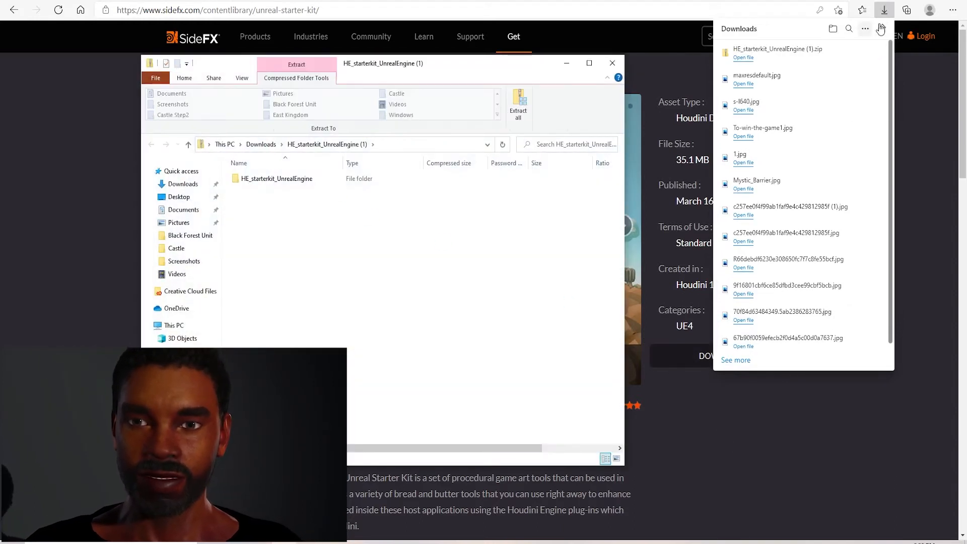
# Browse the downloaded HE_starterkit_UnrealEngine (1) archive down to the HDA folder inside its HE_starterkit_UnrealEngine folder
pyautogui.click(884, 11)
pyautogui.click(283, 543)
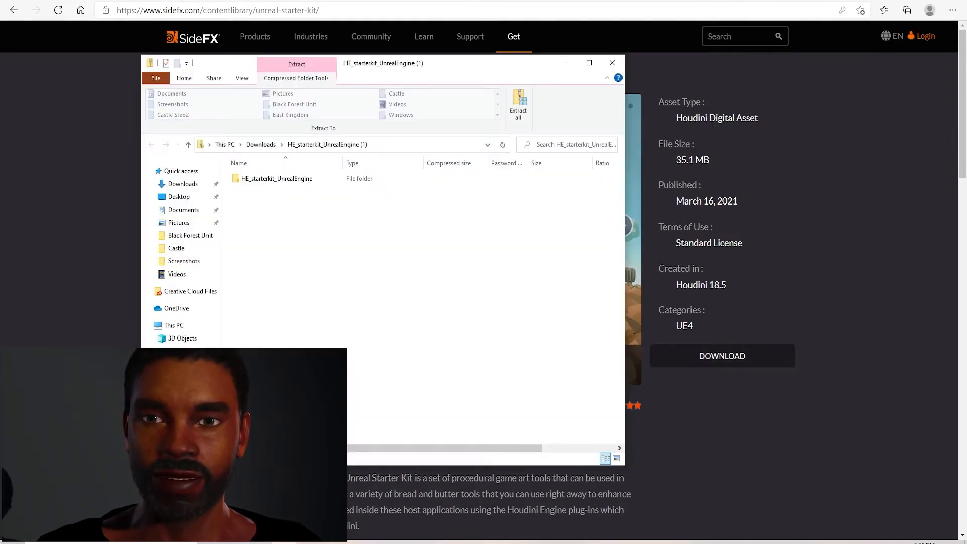
pyautogui.click(302, 180)
pyautogui.rightClick(301, 179)
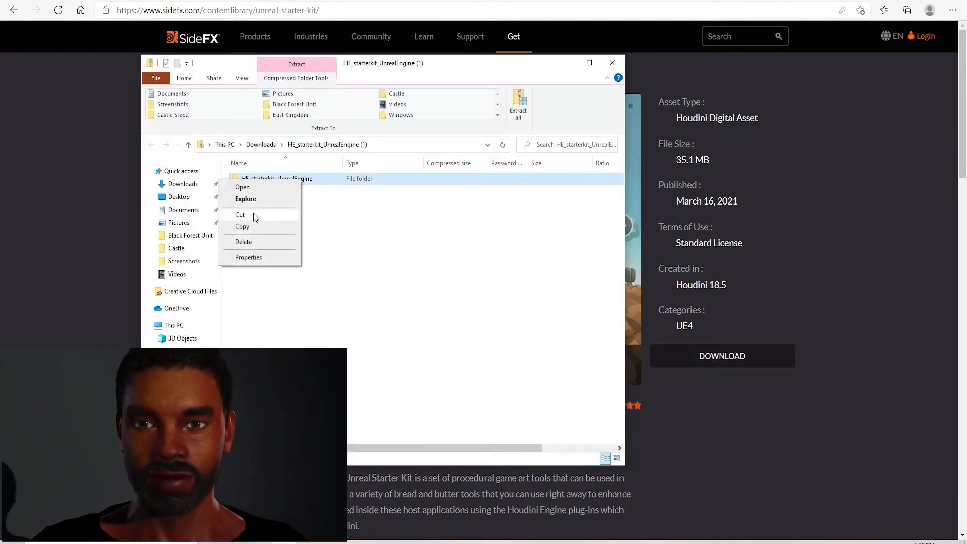
pyautogui.click(362, 246)
pyautogui.doubleClick(295, 184)
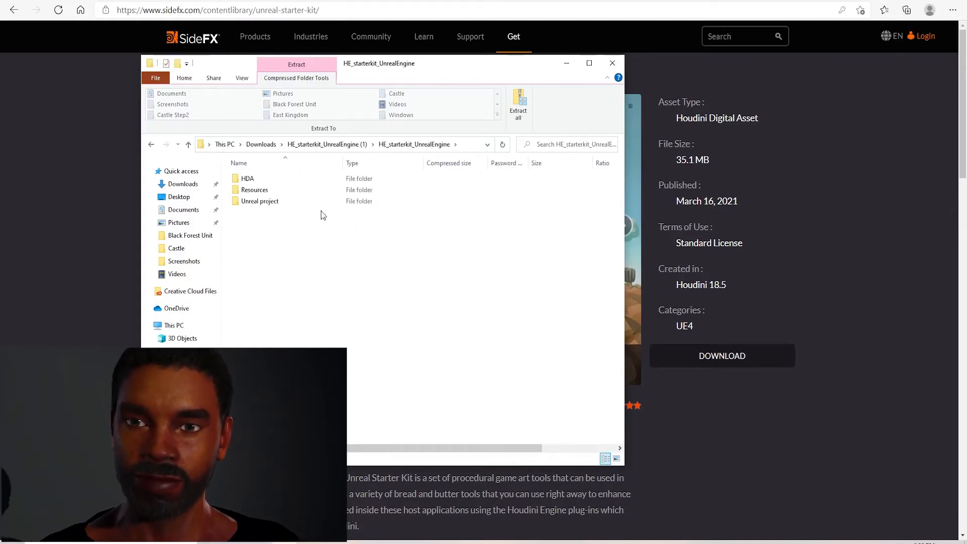
pyautogui.click(261, 177)
pyautogui.doubleClick(271, 182)
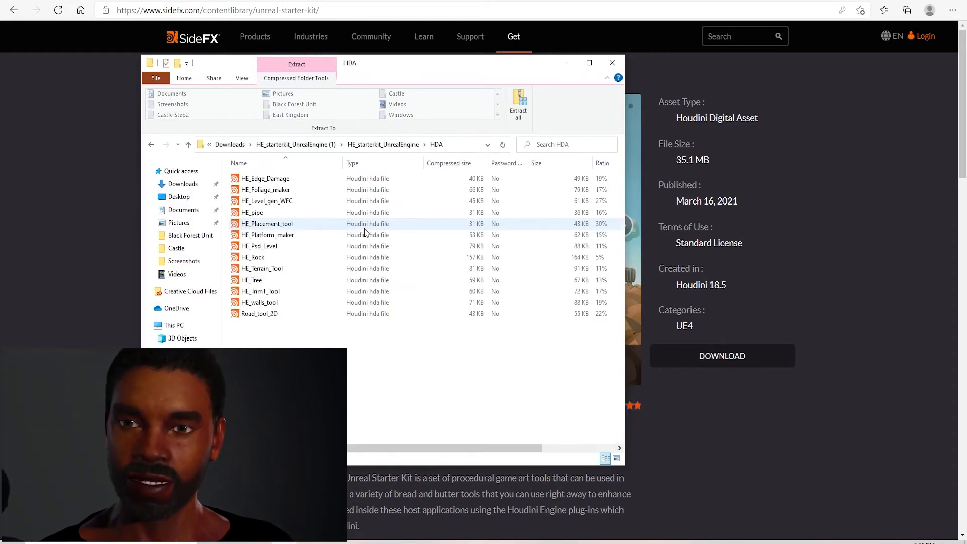
# Switch to the Unreal editor and try to import HE_Terrain_Tool directly from the zip archive into the project content
pyautogui.click(911, 0)
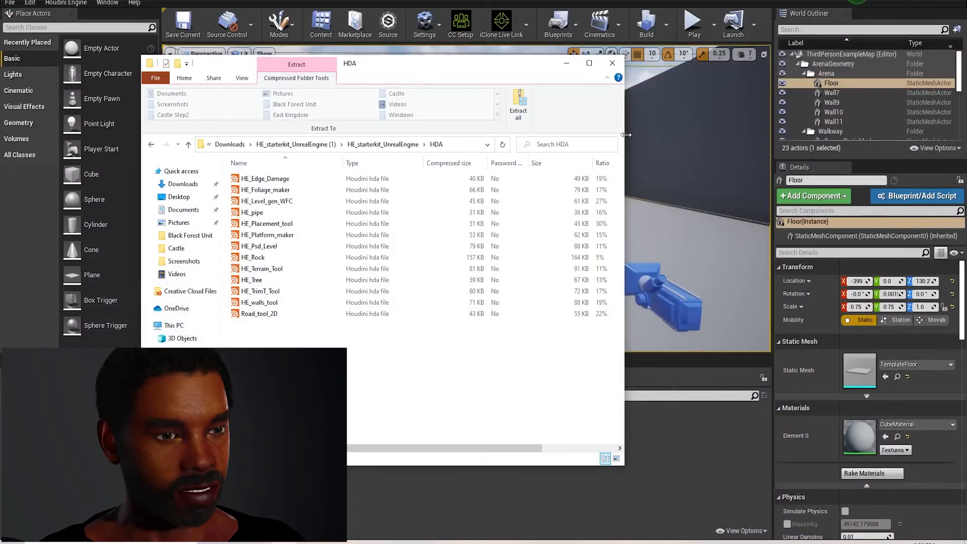
pyautogui.moveTo(548, 67); pyautogui.dragTo(823, 66)
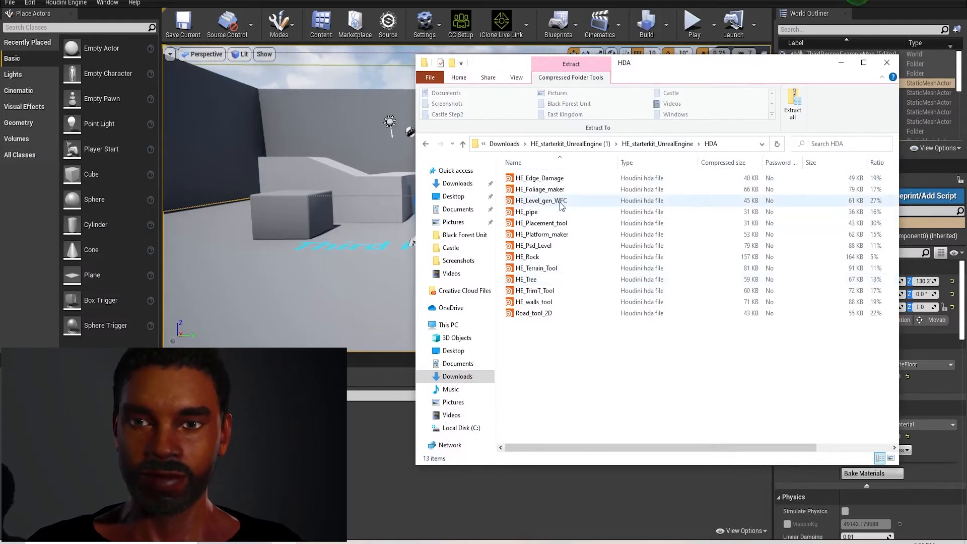
pyautogui.click(546, 270)
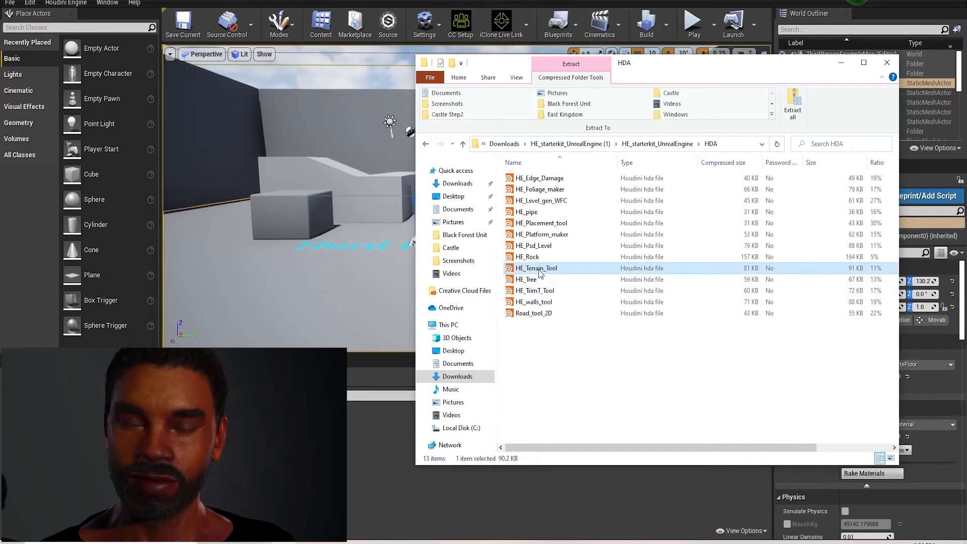
pyautogui.moveTo(539, 272); pyautogui.dragTo(346, 384)
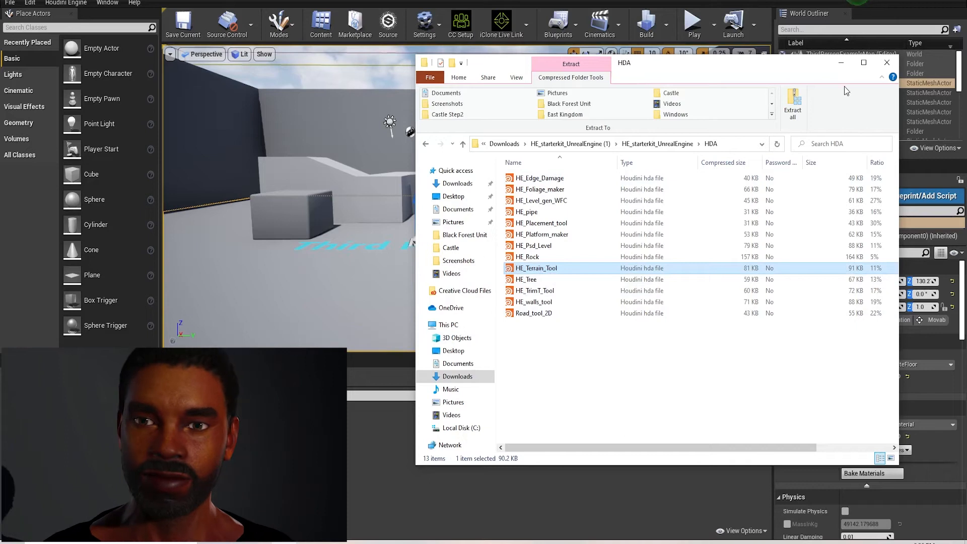
# Return to the Downloads folder and extract the HE_starterkit_UnrealEngine (1) archive to its default destination folder
pyautogui.moveTo(805, 70); pyautogui.dragTo(696, 114)
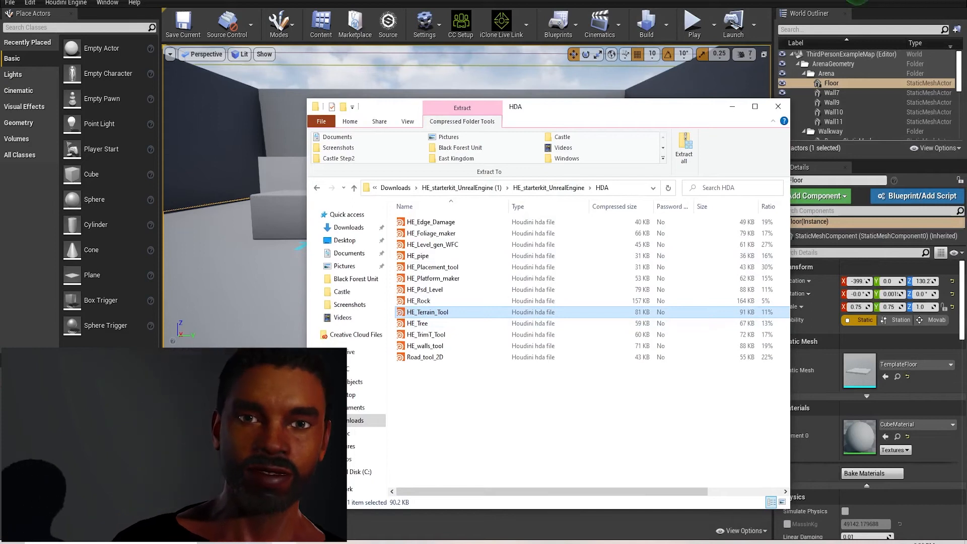
pyautogui.click(549, 188)
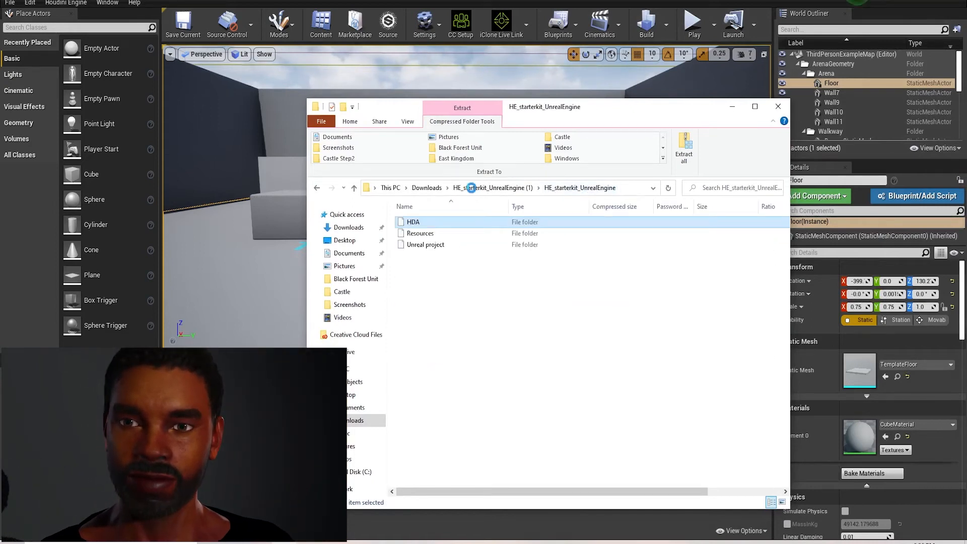
pyautogui.click(476, 188)
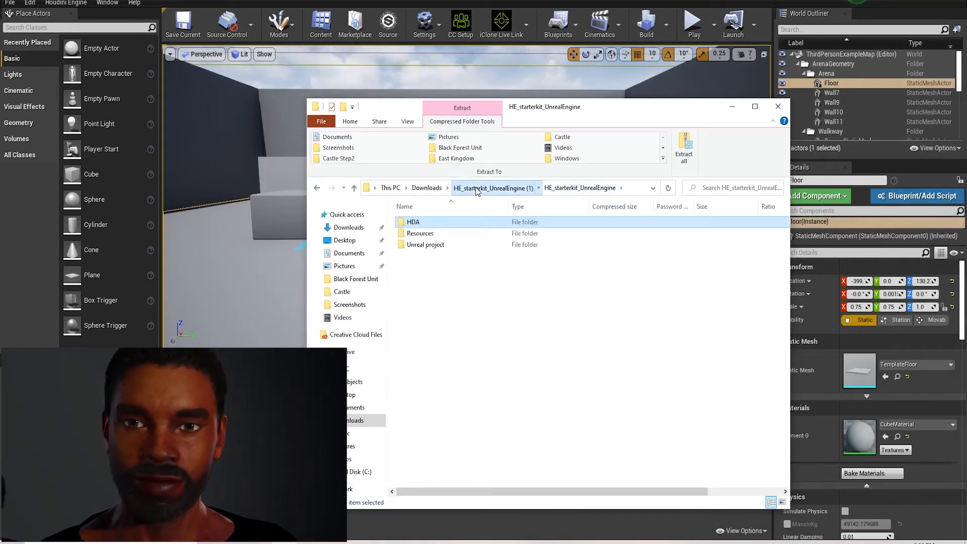
pyautogui.click(440, 189)
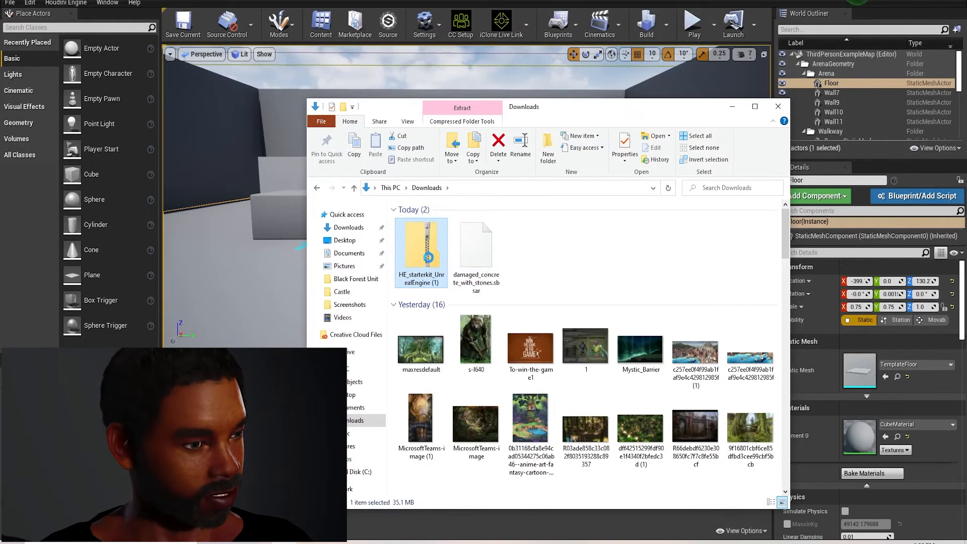
pyautogui.rightClick(429, 261)
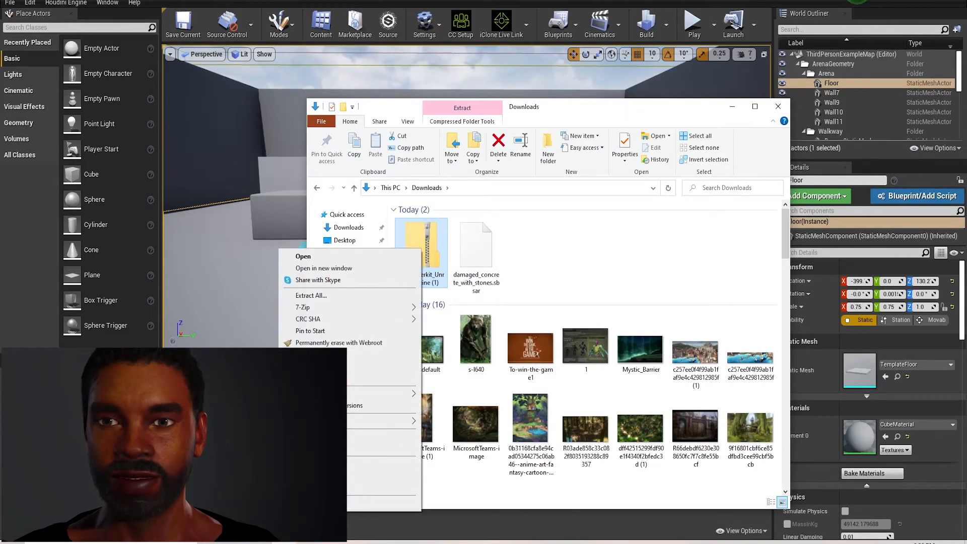
pyautogui.click(319, 299)
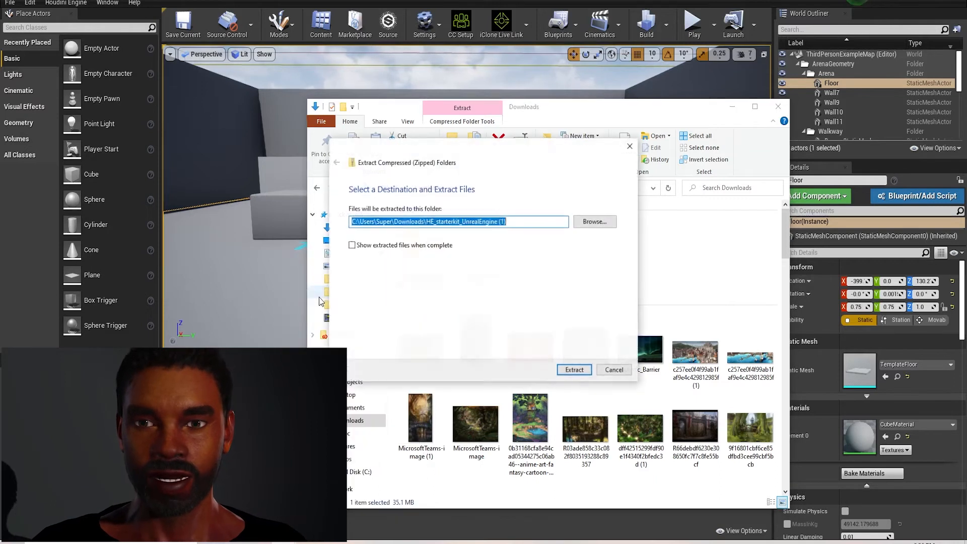
pyautogui.click(564, 372)
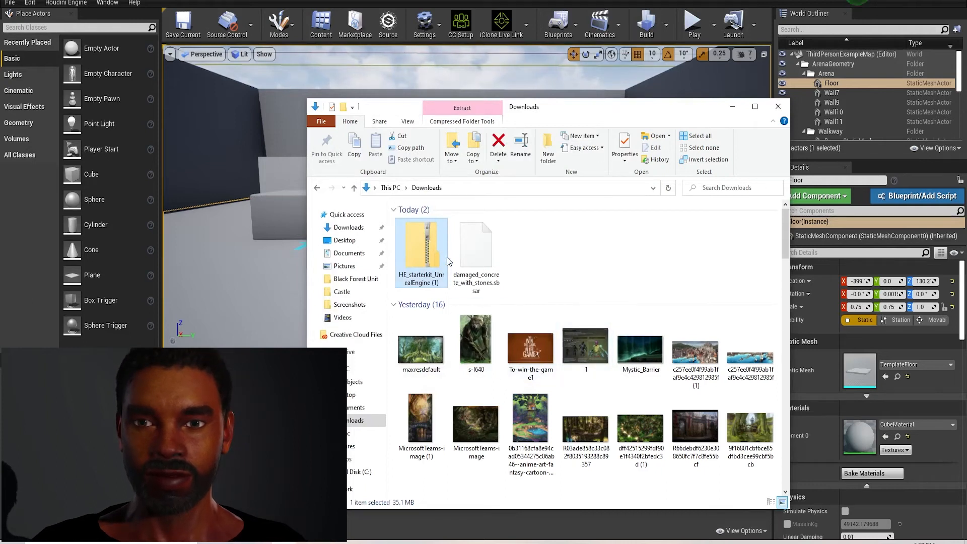
# Open the extracted HE_starterkit_UnrealEngine (1) folder and go into its HE_starterkit_UnrealEngine subfolder and the HDA folder
pyautogui.click(532, 254)
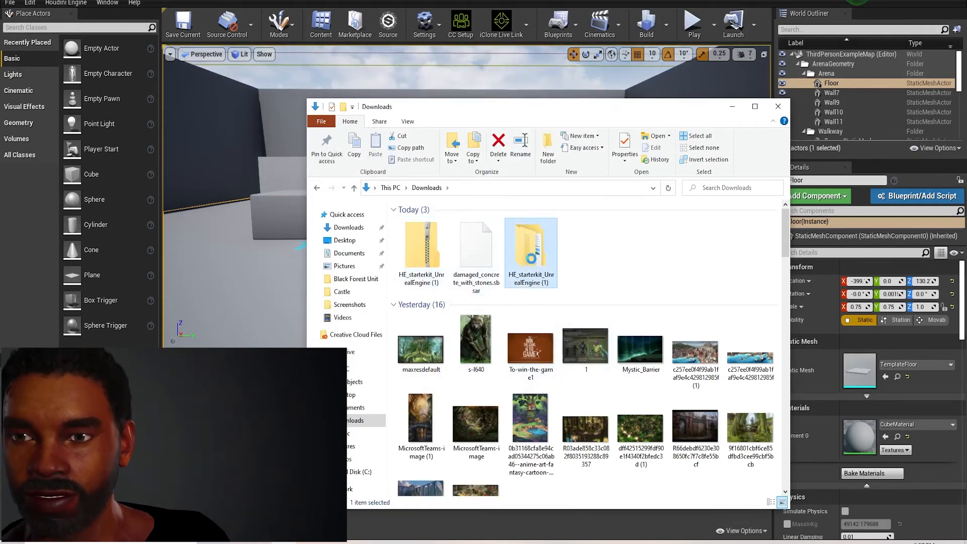
pyautogui.doubleClick(531, 254)
pyautogui.doubleClick(473, 223)
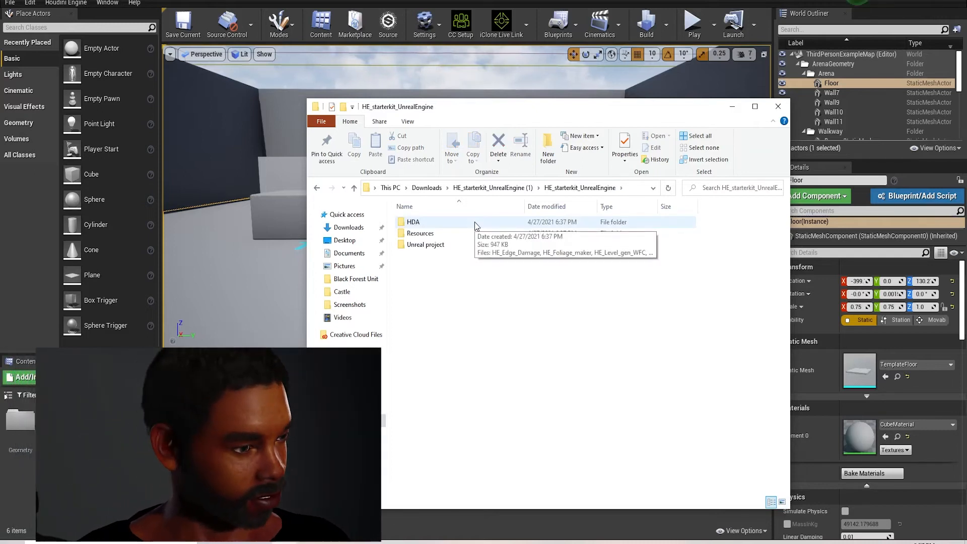
pyautogui.click(476, 226)
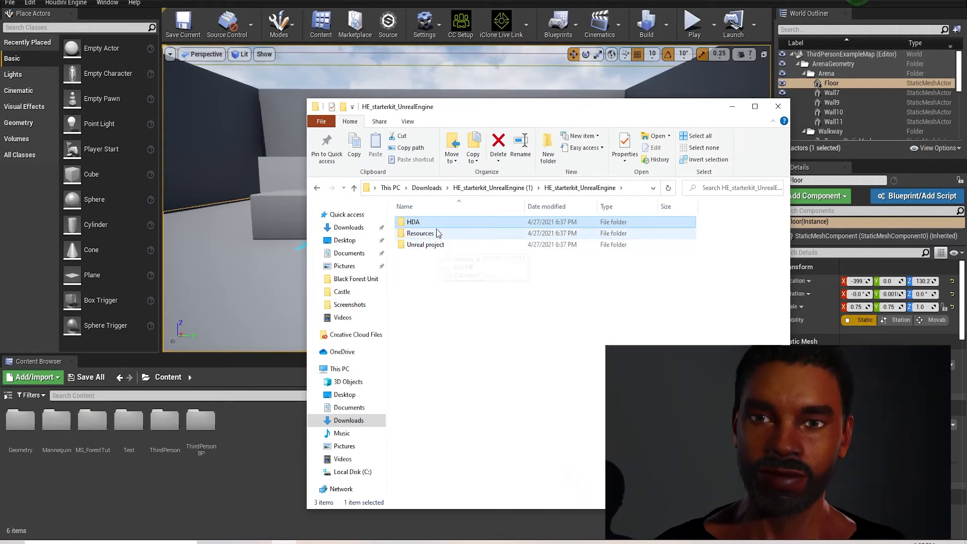
pyautogui.doubleClick(437, 225)
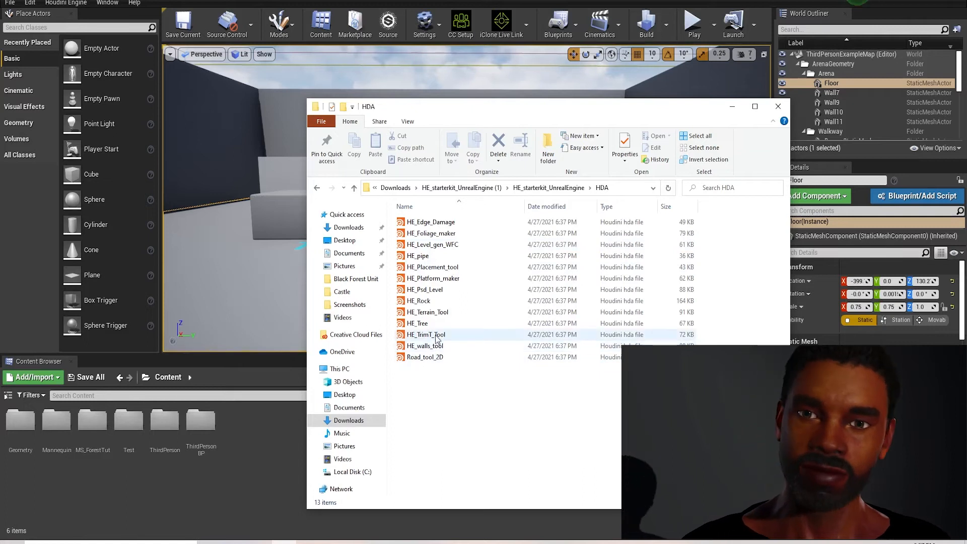
# Import HE_Terrain_Tool from the extracted HDA folder into the project's Content folder and place the asset in the level
pyautogui.moveTo(388, 395)
pyautogui.mouseDown()
pyautogui.moveTo(451, 306)
pyautogui.moveTo(423, 222)
pyautogui.moveTo(353, 363)
pyautogui.moveTo(237, 428)
pyautogui.moveTo(282, 464)
pyautogui.mouseUp()
pyautogui.click(450, 312)
pyautogui.click(726, 108)
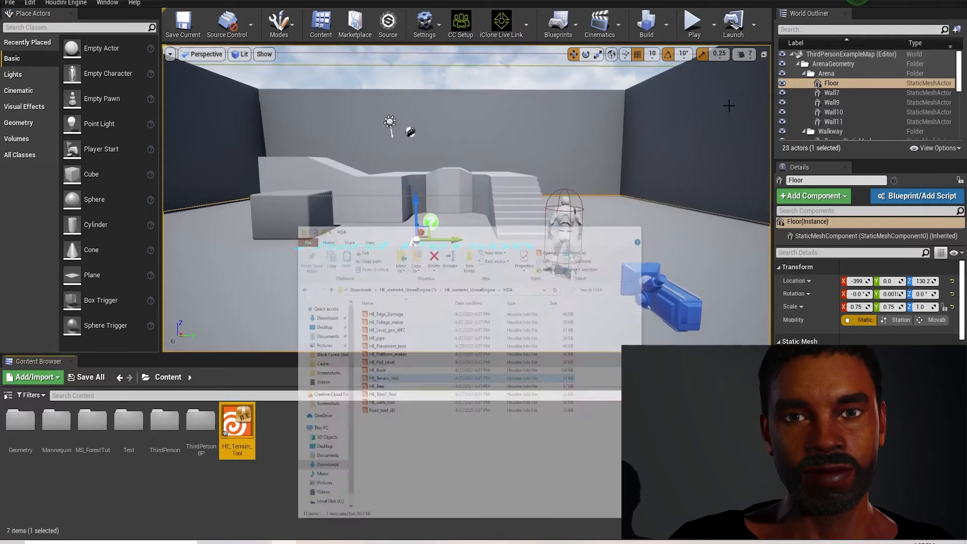
pyautogui.moveTo(241, 432); pyautogui.dragTo(426, 303)
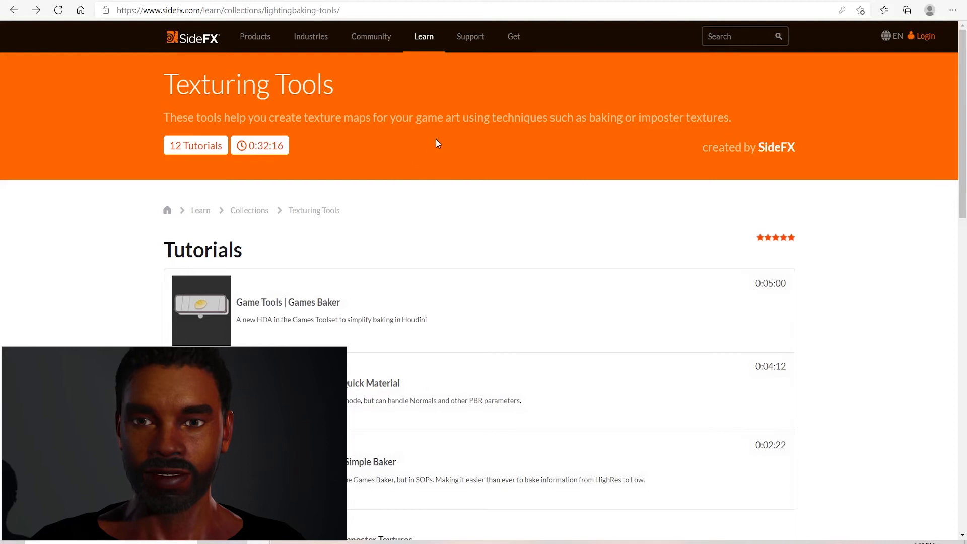
# On the SideFX website in the browser, look through the Learning Paths page and open the Tutorials listing
pyautogui.moveTo(462, 41)
pyautogui.moveTo(428, 41)
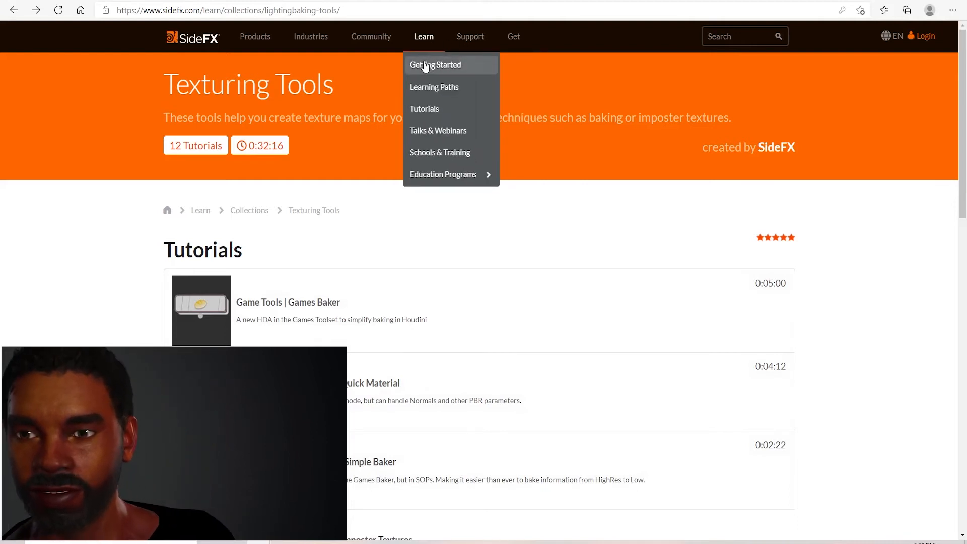
pyautogui.click(431, 86)
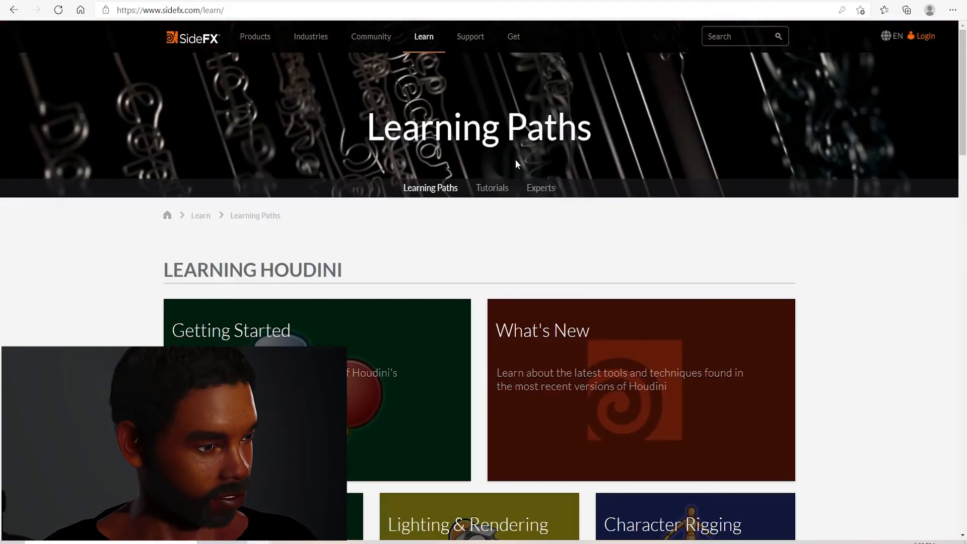
pyautogui.scroll(-9, 529, 274)
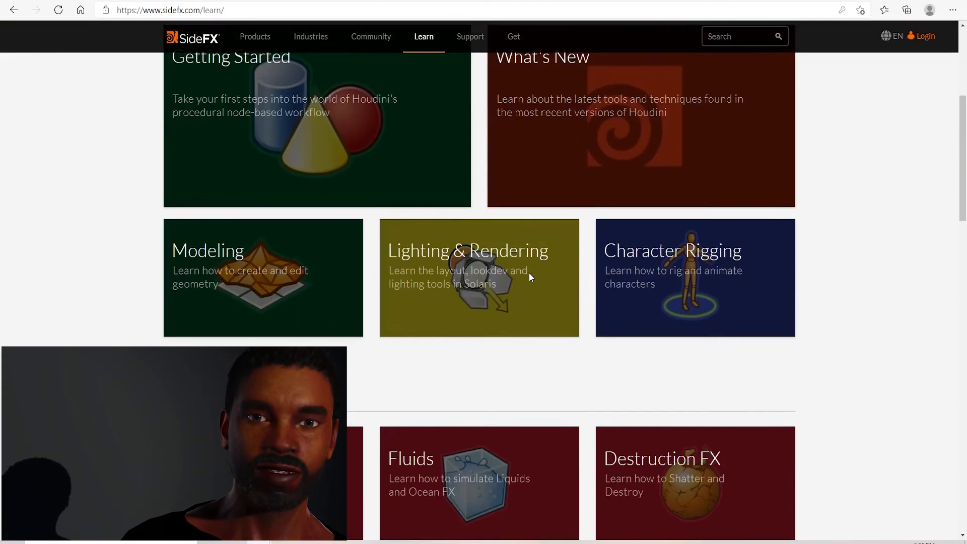
pyautogui.scroll(9, 503, 250)
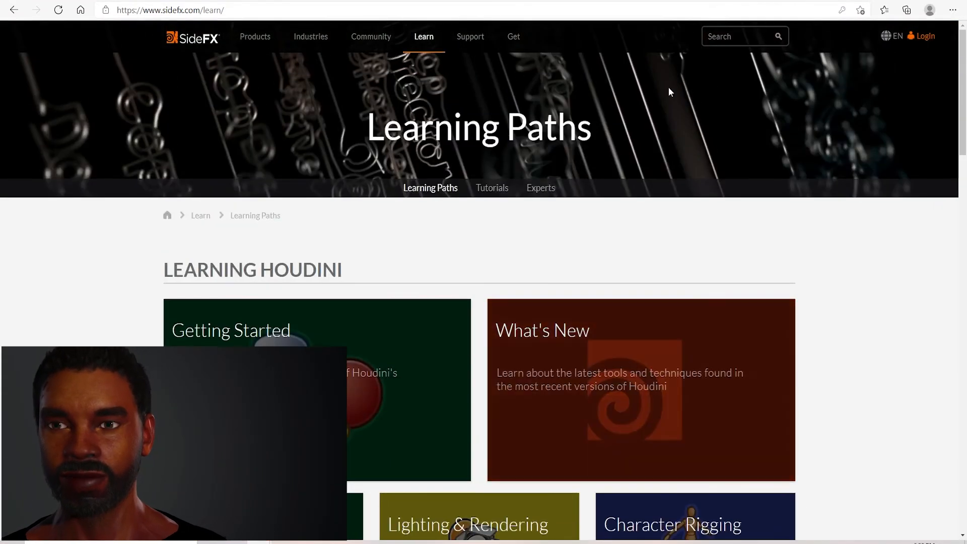
pyautogui.click(499, 193)
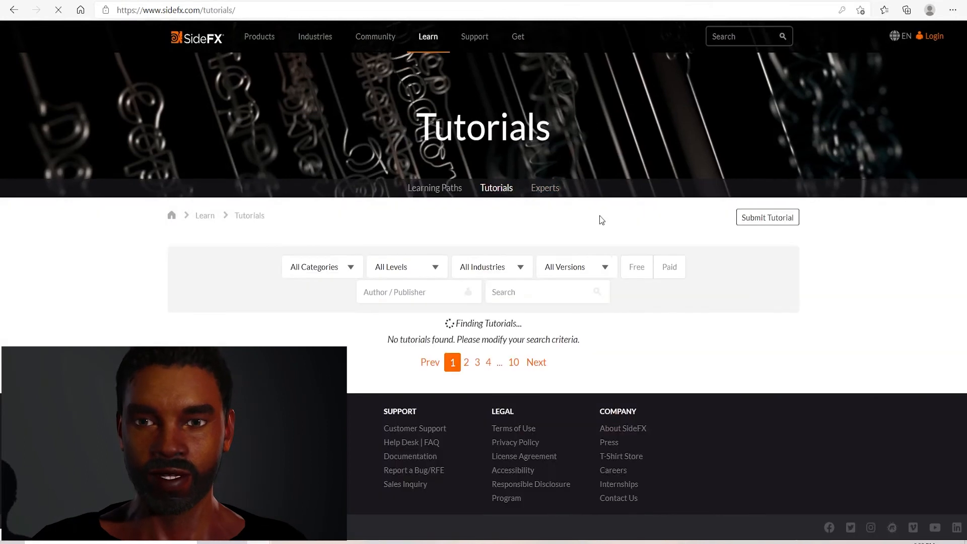
# Search the SideFX tutorials for "hda", browse the results and open Building A Simple Houdini Engine Exporter
pyautogui.click(530, 294)
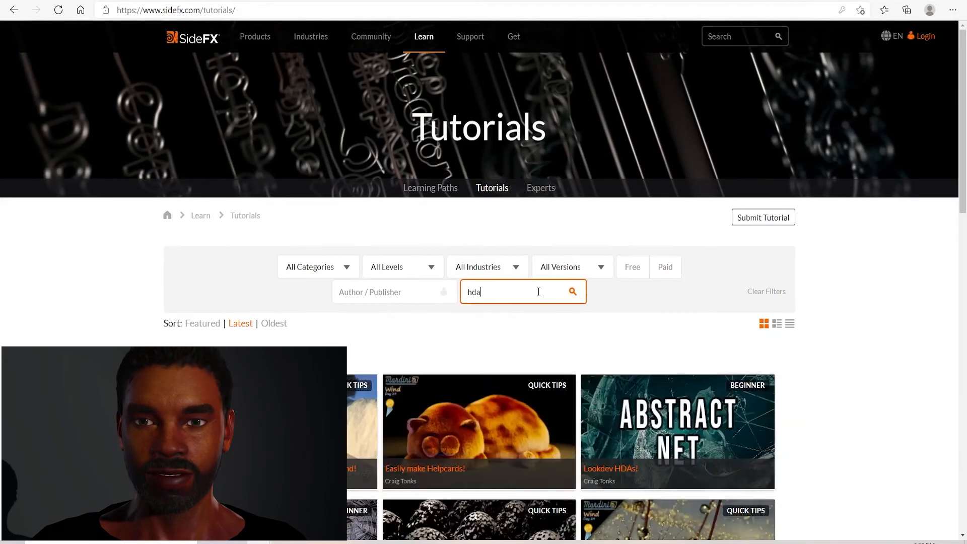
pyautogui.scroll(-2, 533, 318)
pyautogui.scroll(-2, 522, 235)
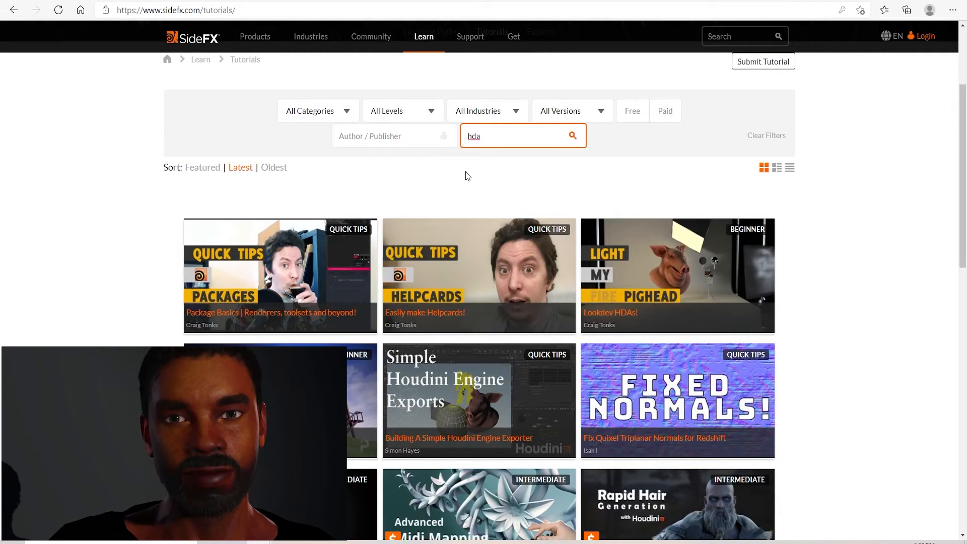
pyautogui.scroll(-2, 466, 173)
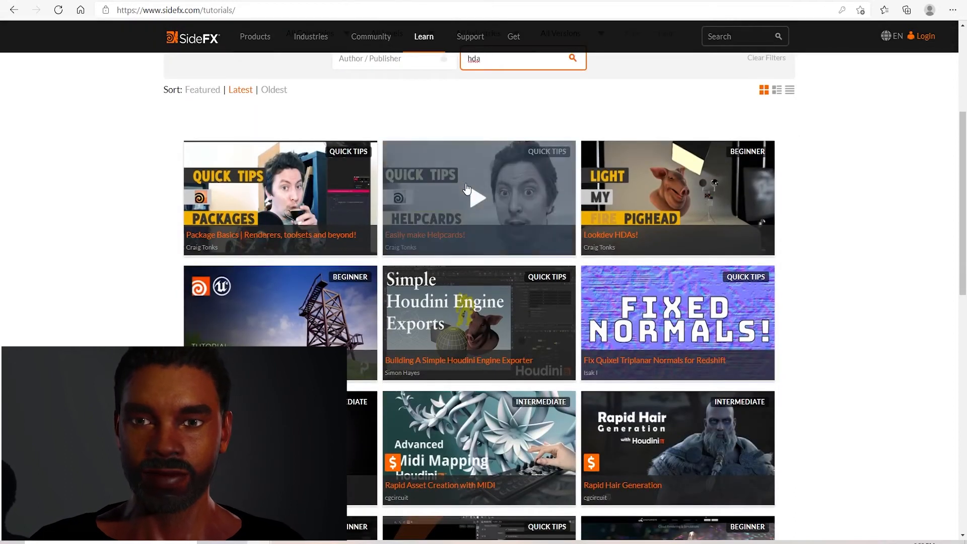
pyautogui.scroll(-2, 476, 232)
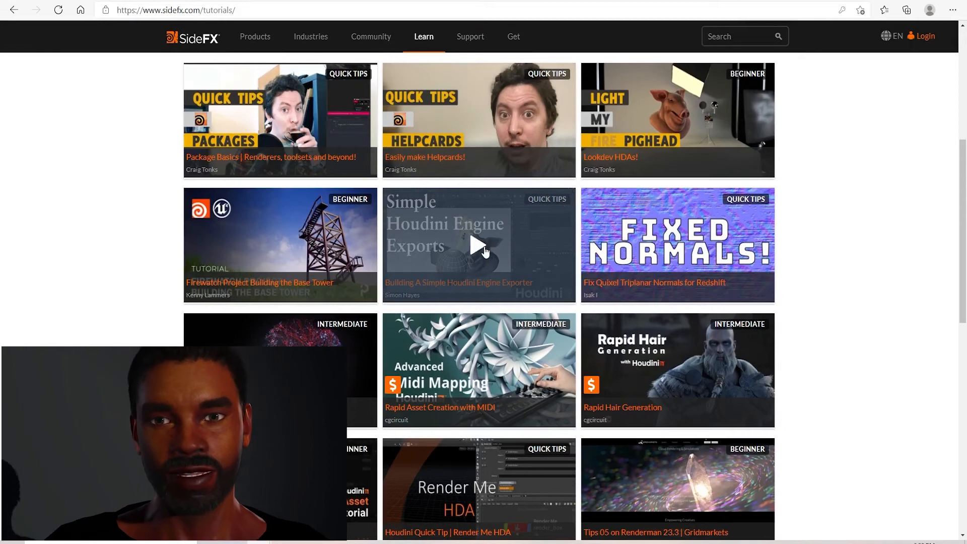
pyautogui.click(485, 251)
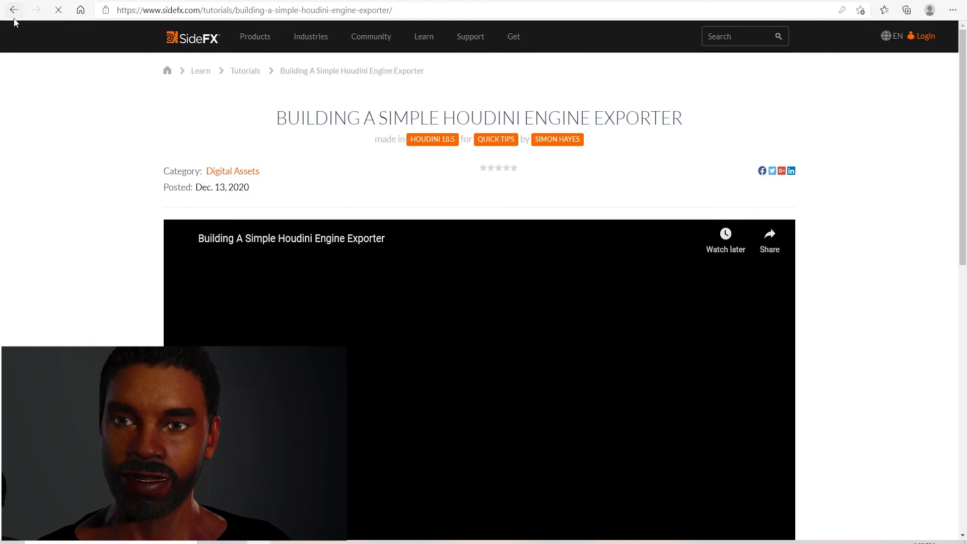
# Return to the "hda" tutorial results and view the Create Digital Asset (HDA) | nKnife tutorial page
pyautogui.scroll(-2, 447, 320)
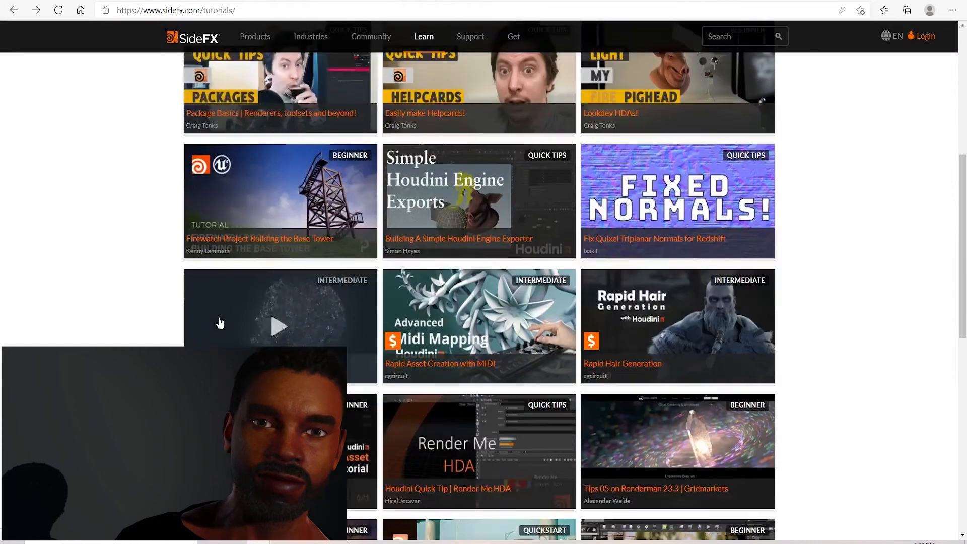
pyautogui.scroll(-3, 221, 323)
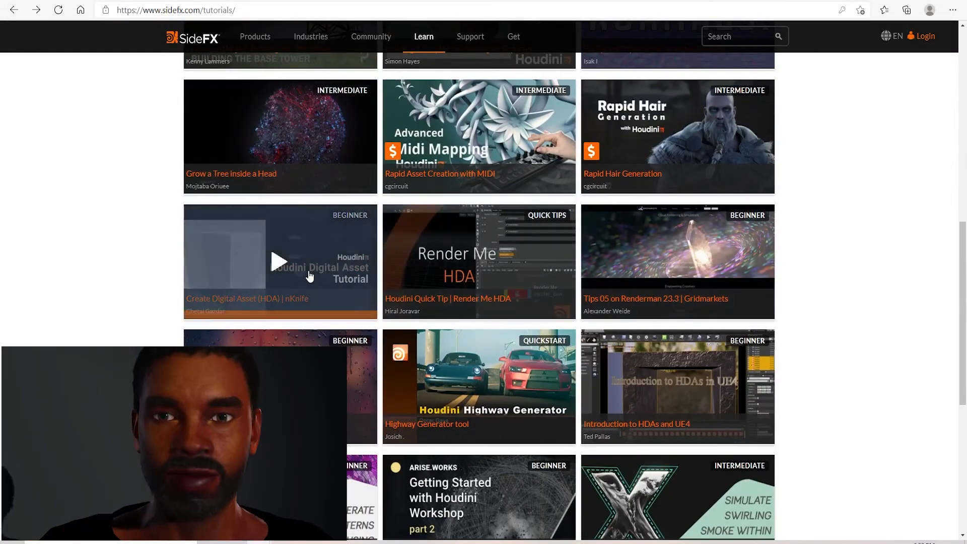
pyautogui.click(614, 273)
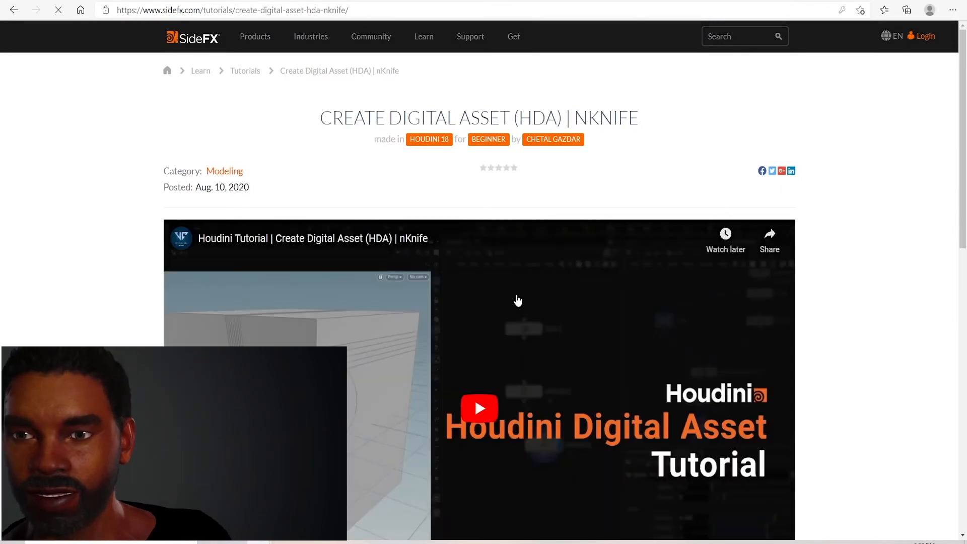
pyautogui.scroll(-3, 519, 300)
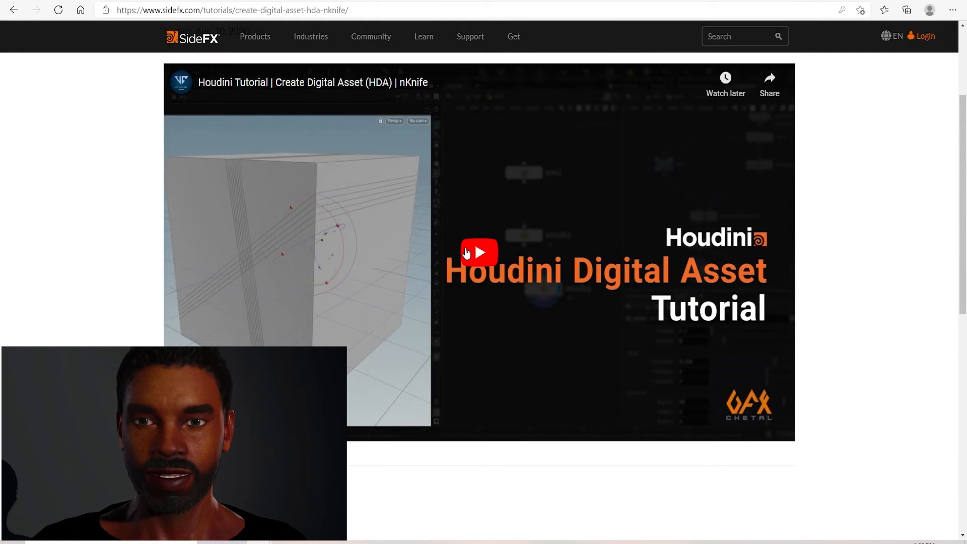
# Switch back to Unreal Editor and examine the HE_Terrain_Tool landscape around and beyond the level's walled area
pyautogui.scroll(2, 466, 253)
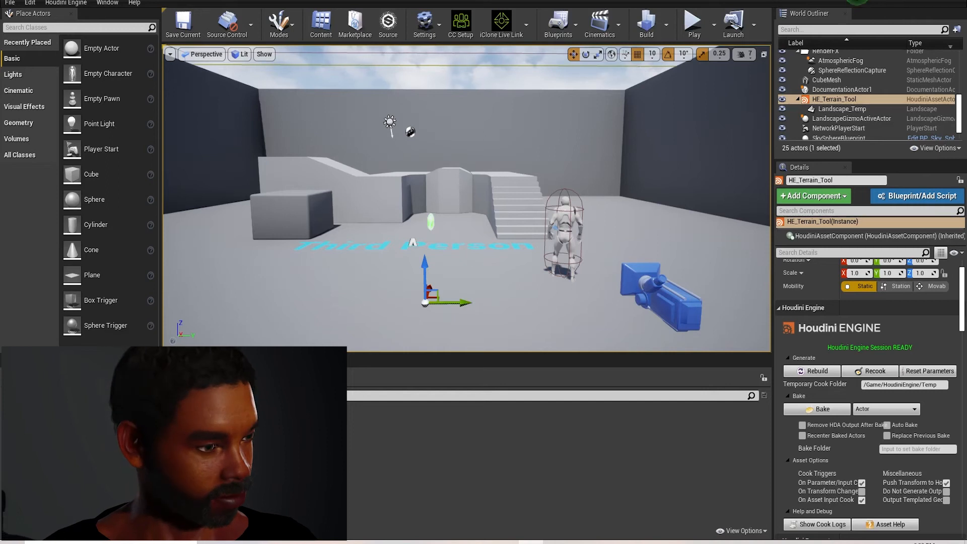
pyautogui.scroll(-5, 522, 281)
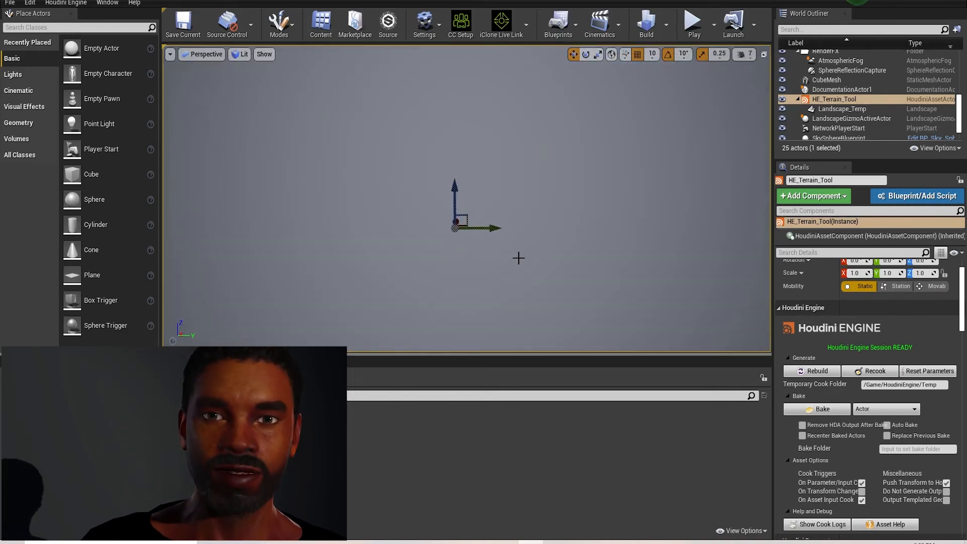
pyautogui.scroll(-10, 519, 258)
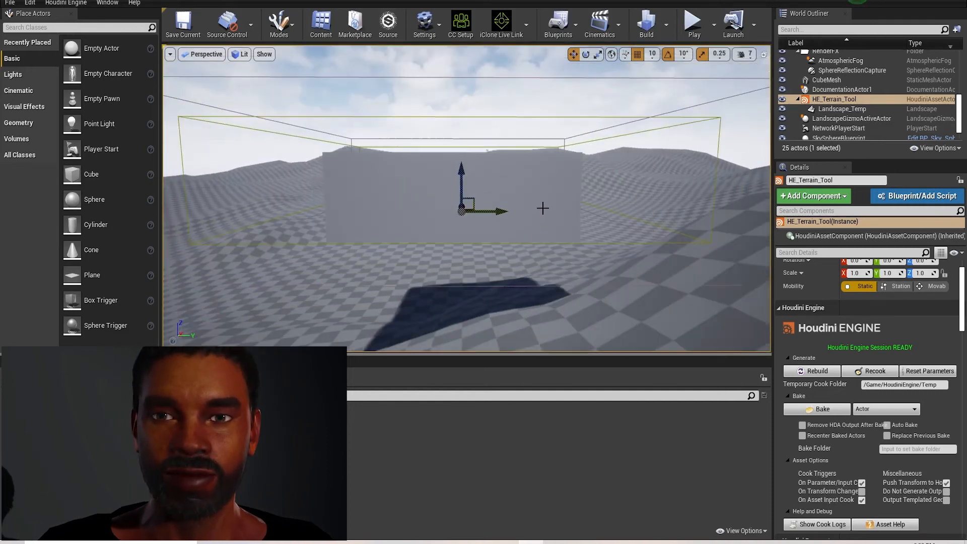
pyautogui.scroll(-2, 564, 200)
pyautogui.moveTo(565, 200); pyautogui.dragTo(701, 262, button='right')
pyautogui.scroll(-5, 502, 201)
pyautogui.scroll(-4, 473, 202)
pyautogui.keyDown('alt'); pyautogui.moveTo(648, 282); pyautogui.dragTo(710, 250); pyautogui.keyUp('alt')
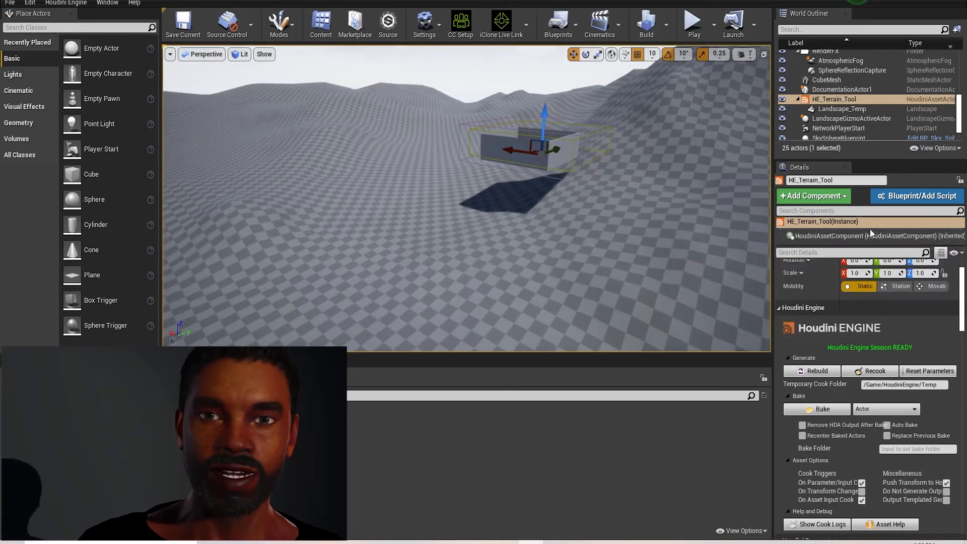
# Set HE_Terrain_Tool's Game Engine parameter to Unreal Engine
pyautogui.scroll(-3, 860, 316)
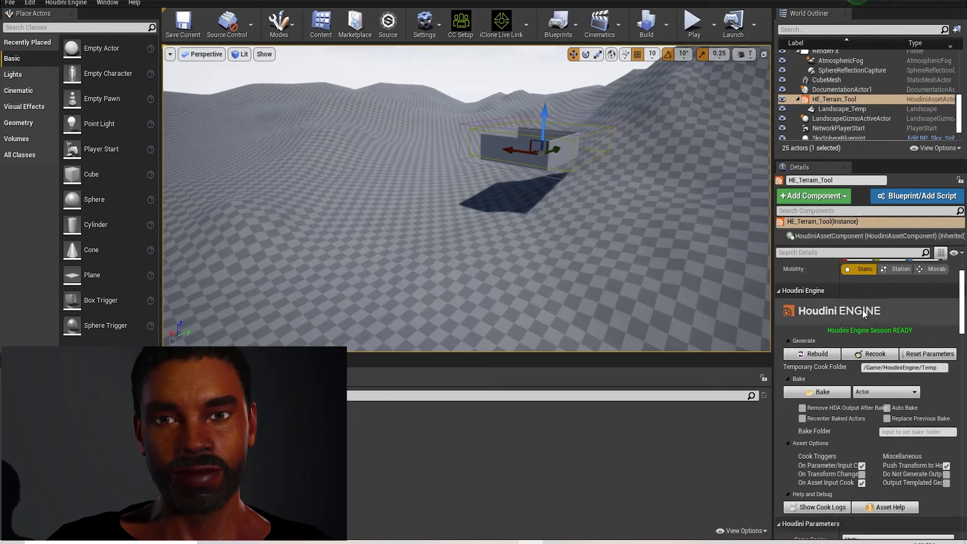
pyautogui.scroll(-7, 876, 388)
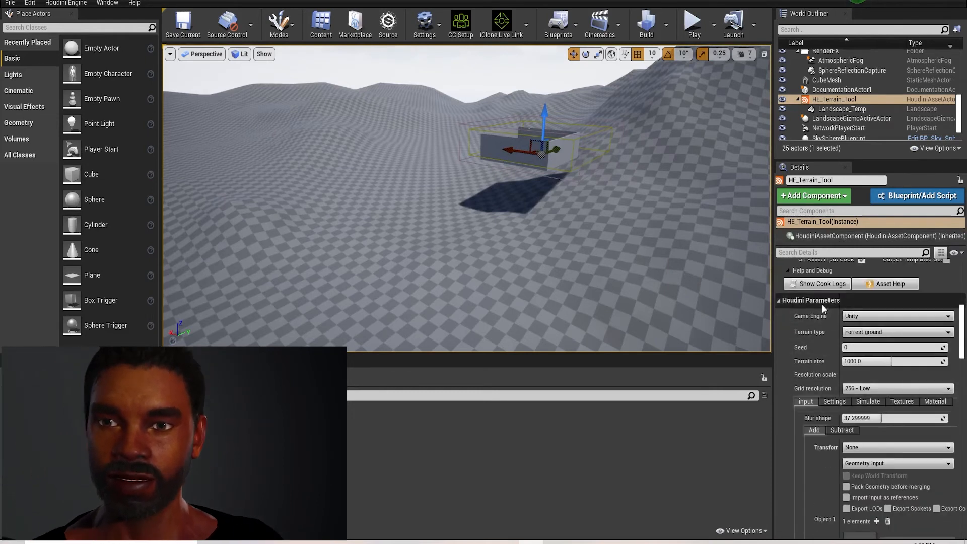
pyautogui.click(875, 317)
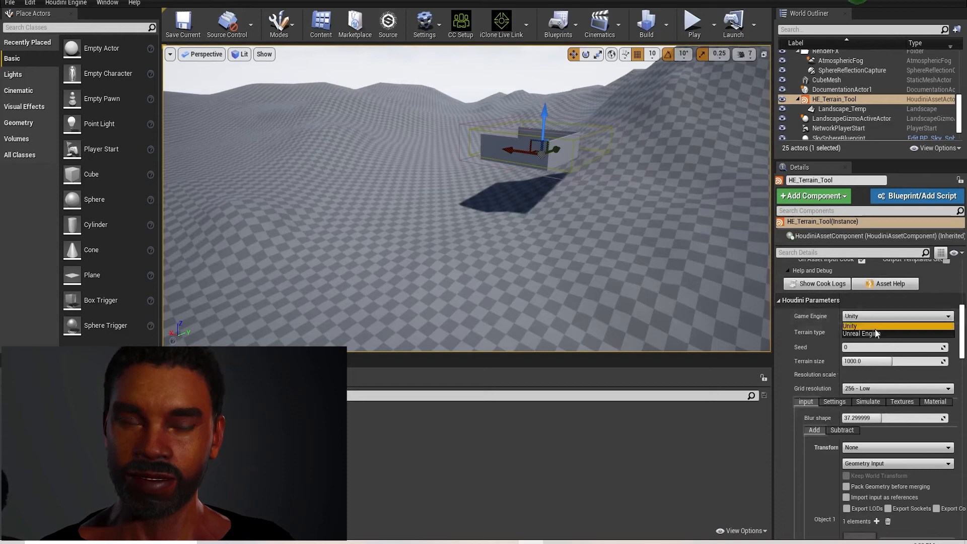
pyautogui.click(876, 331)
pyautogui.click(877, 319)
pyautogui.click(883, 334)
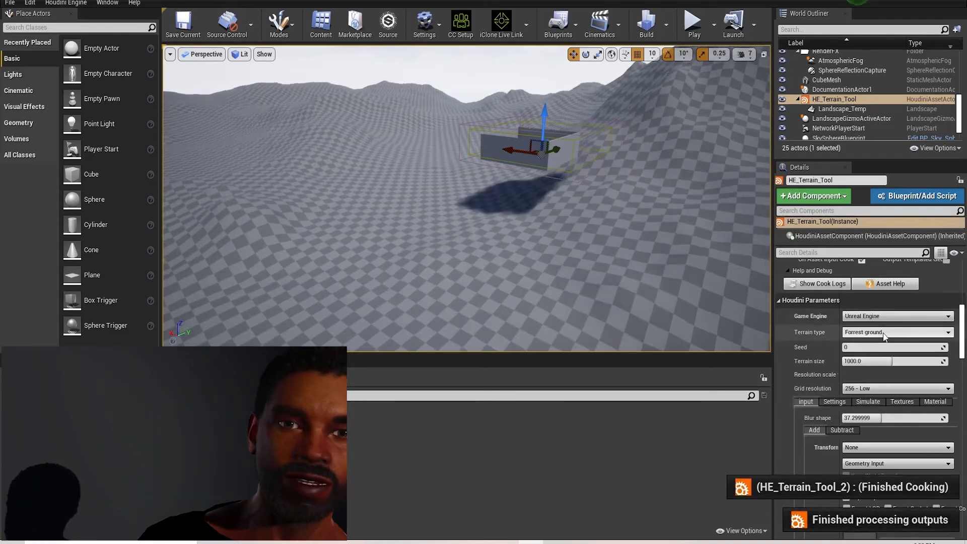
# Set the terrain type of HE_Terrain_Tool to Mountian and undo the accidental duplicate of the tool actor
pyautogui.scroll(-2, 543, 283)
pyautogui.moveTo(543, 282); pyautogui.dragTo(565, 298, button='right')
pyautogui.scroll(-2, 476, 215)
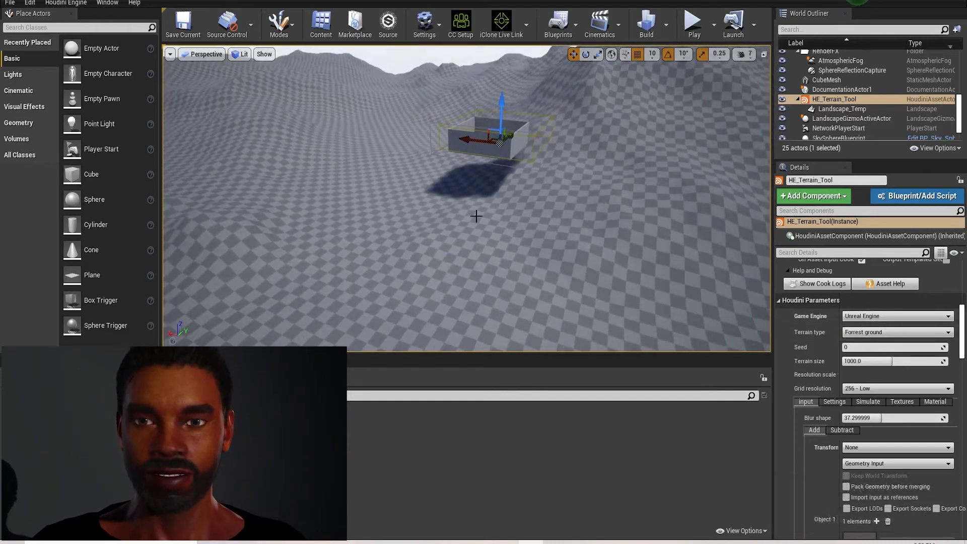
pyautogui.keyDown('alt'); pyautogui.moveTo(512, 288); pyautogui.dragTo(440, 240); pyautogui.keyUp('alt')
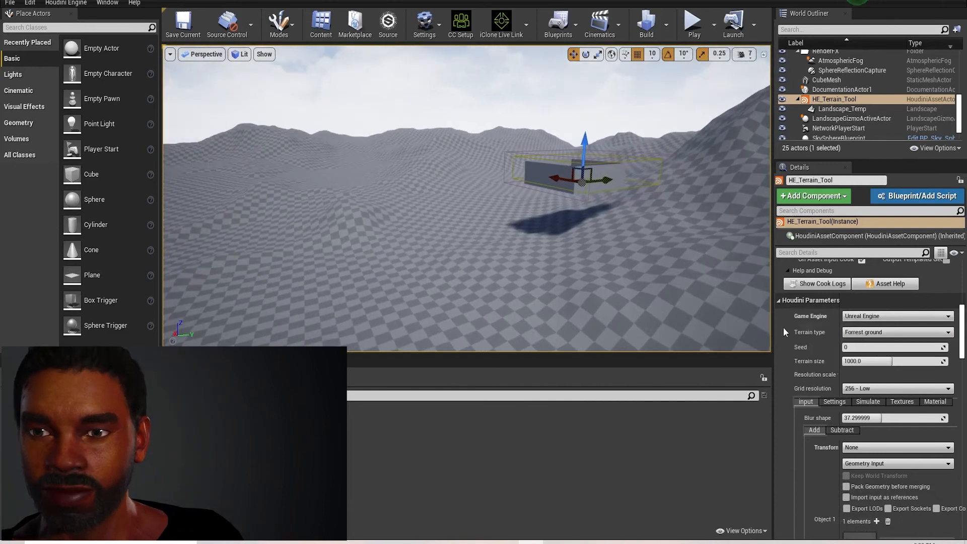
pyautogui.click(870, 349)
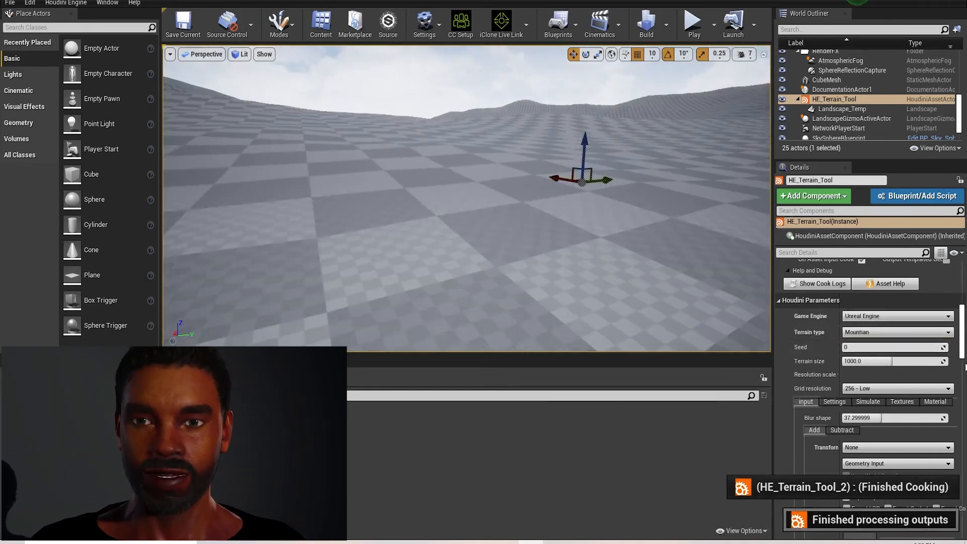
pyautogui.keyDown('alt'); pyautogui.moveTo(566, 182); pyautogui.dragTo(623, 193); pyautogui.keyUp('alt')
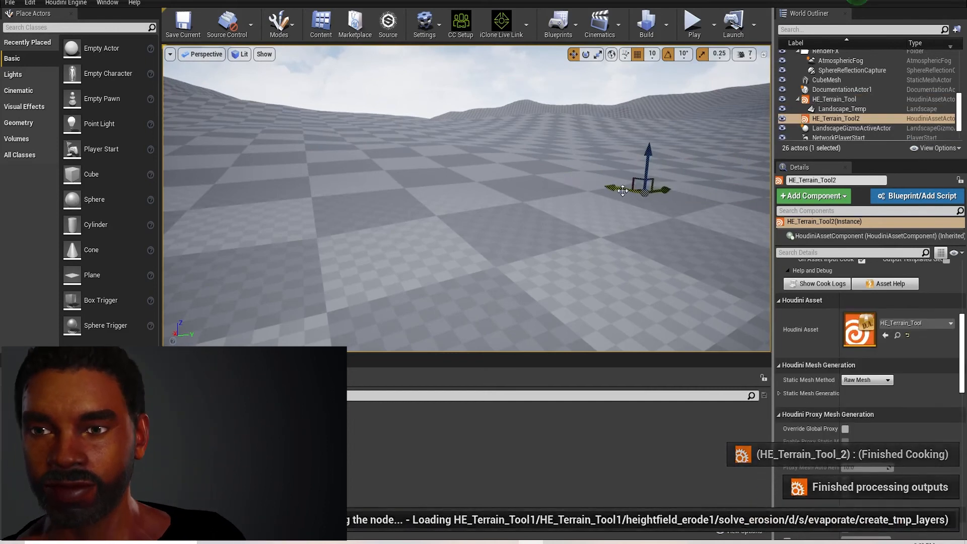
pyautogui.hotkey('ctrl', 'z')
# Change HE_Terrain_Tool's terrain type to Desert and inspect the regenerated landscape
pyautogui.moveTo(659, 201); pyautogui.dragTo(716, 237, button='right')
pyautogui.moveTo(572, 206); pyautogui.dragTo(573, 182, button='right')
pyautogui.moveTo(476, 212); pyautogui.dragTo(477, 178, button='right')
pyautogui.keyDown('alt'); pyautogui.moveTo(476, 213); pyautogui.dragTo(478, 187); pyautogui.keyUp('alt')
pyautogui.keyDown('alt'); pyautogui.moveTo(485, 285); pyautogui.dragTo(546, 260); pyautogui.keyUp('alt')
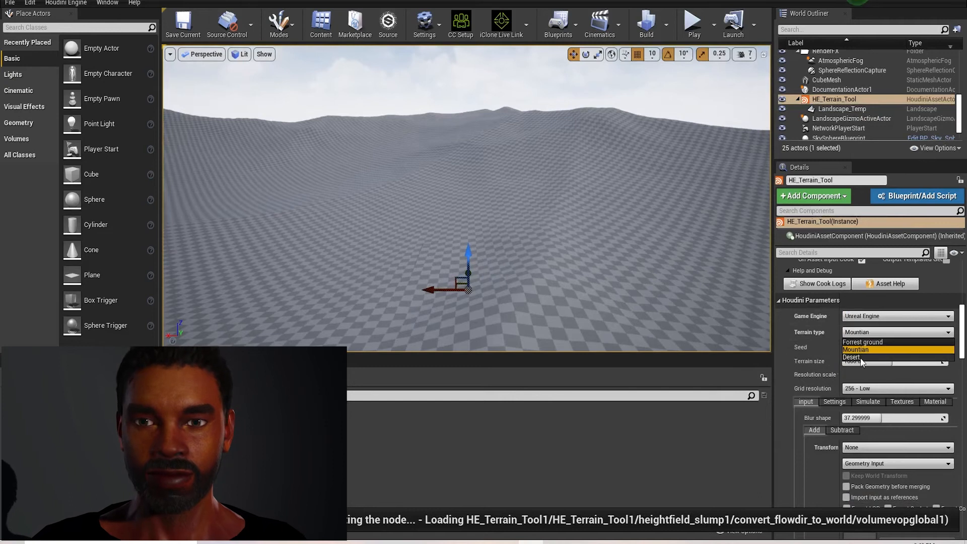
pyautogui.click(862, 357)
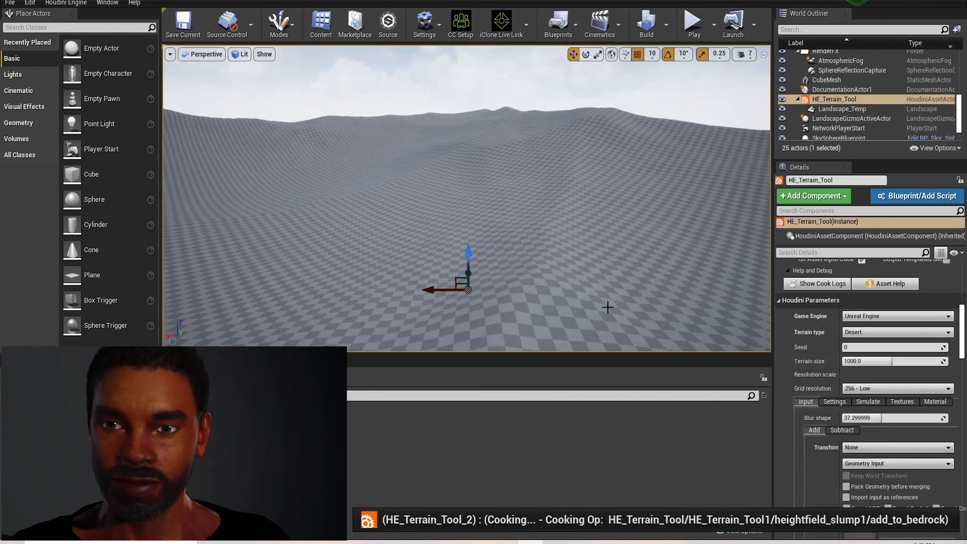
pyautogui.keyDown('alt'); pyautogui.moveTo(608, 308); pyautogui.dragTo(466, 323); pyautogui.keyUp('alt')
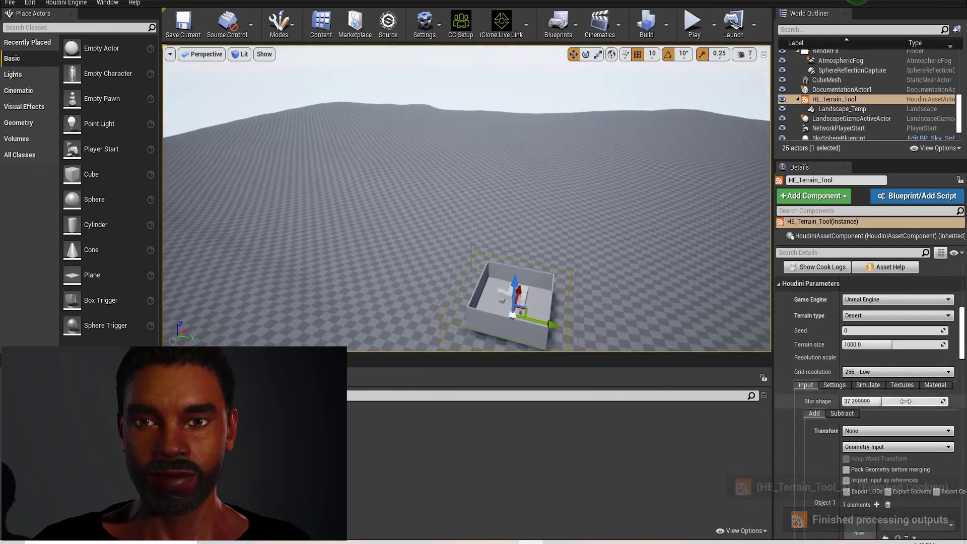
# Set the terrain's grid resolution to 512 - Medium
pyautogui.scroll(-1, 895, 397)
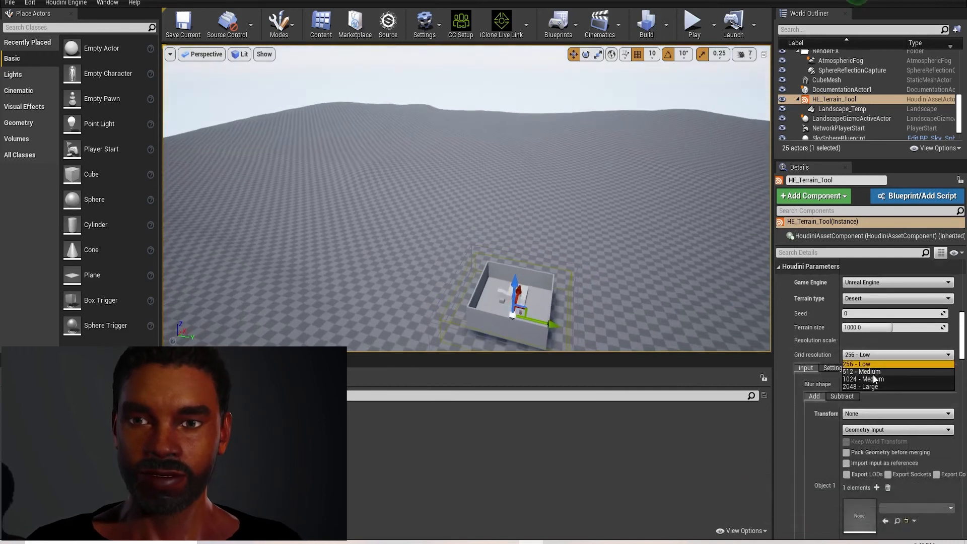
pyautogui.click(872, 372)
pyautogui.scroll(-1, 908, 409)
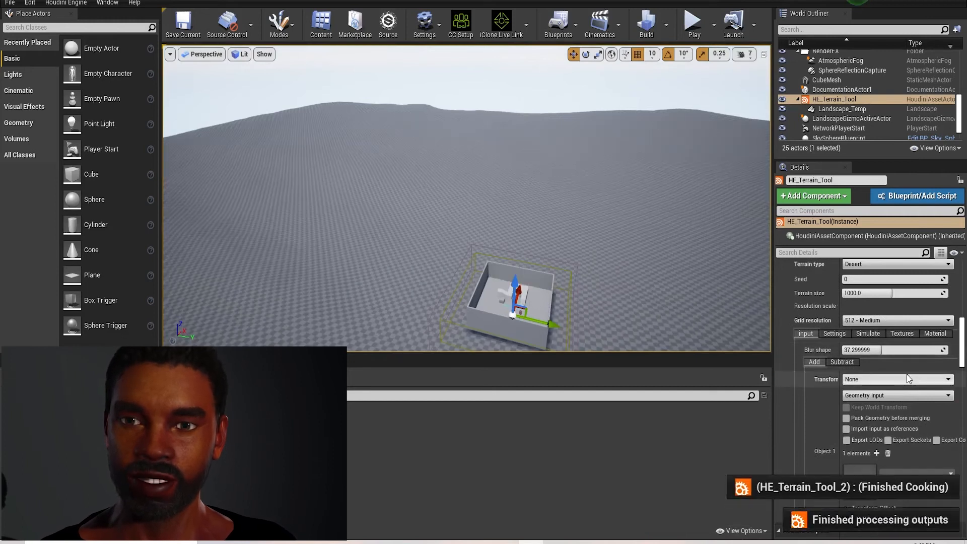
# Look through the terrain tool's input parameters and the materials available for Landscape_Temp's Landscape Material, leaving the assignment as it is
pyautogui.scroll(-1, 896, 355)
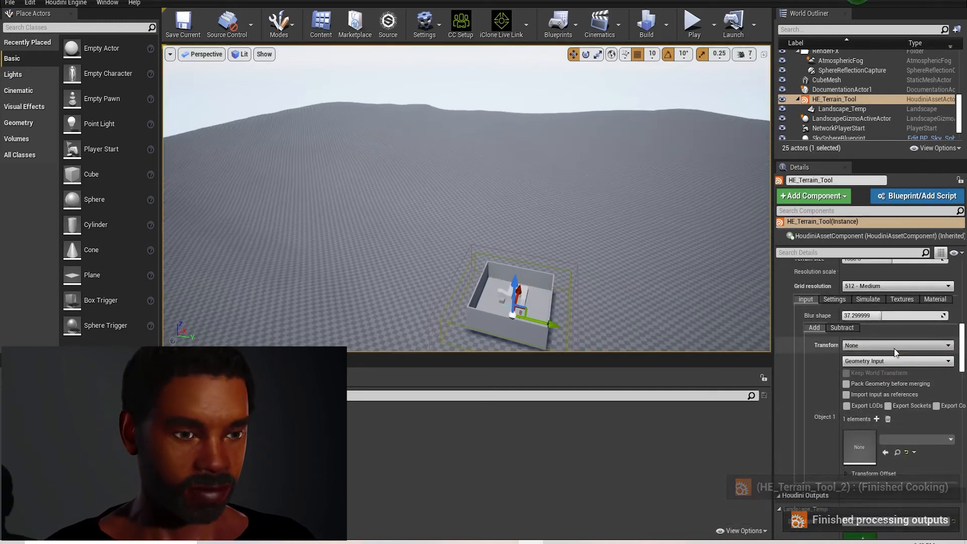
pyautogui.click(894, 350)
pyautogui.scroll(-1, 901, 370)
pyautogui.scroll(-2, 901, 377)
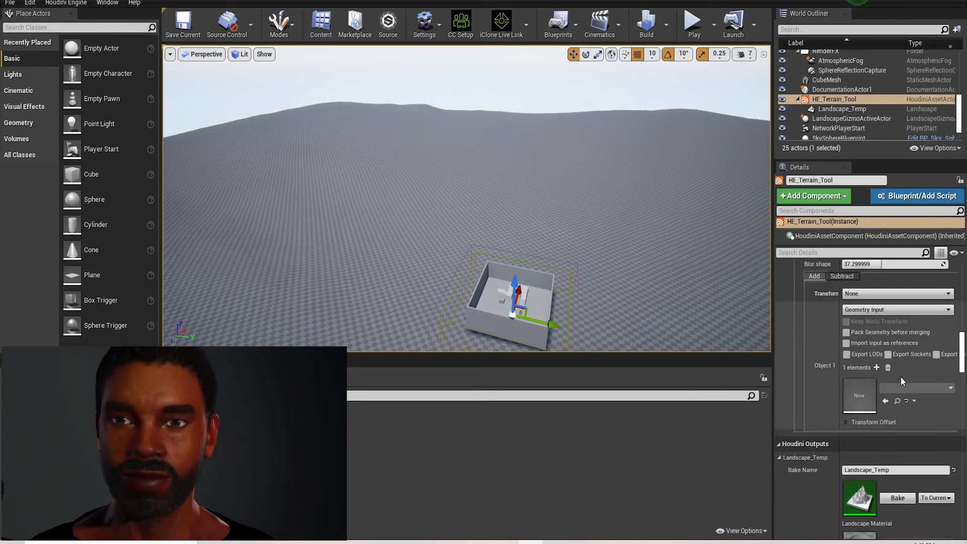
pyautogui.scroll(-1, 901, 377)
pyautogui.scroll(-3, 901, 377)
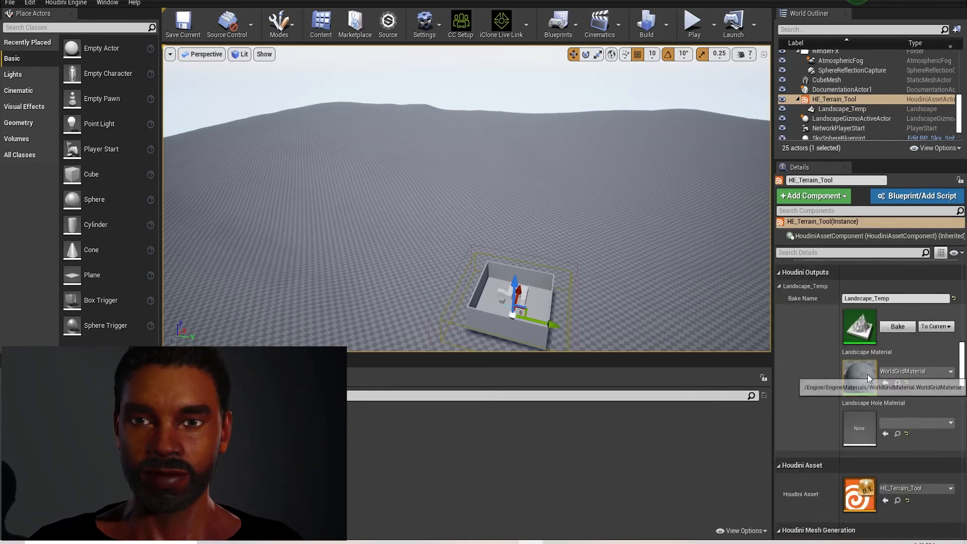
pyautogui.click(897, 372)
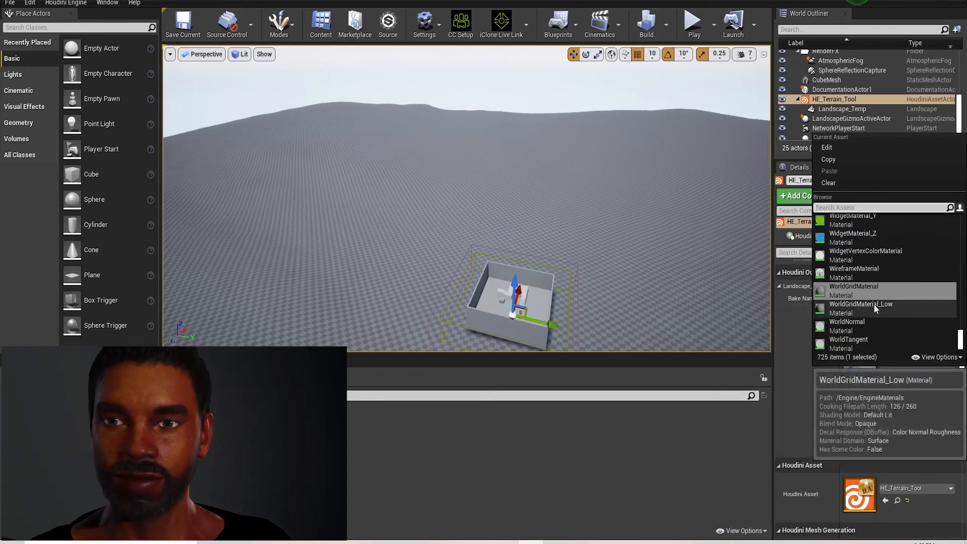
pyautogui.scroll(2, 857, 283)
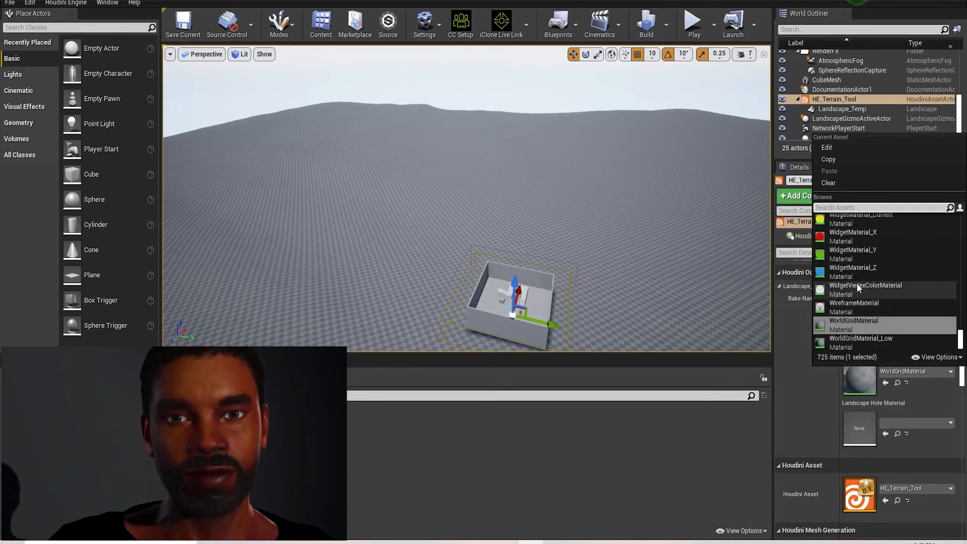
pyautogui.scroll(6, 866, 293)
pyautogui.scroll(10, 884, 284)
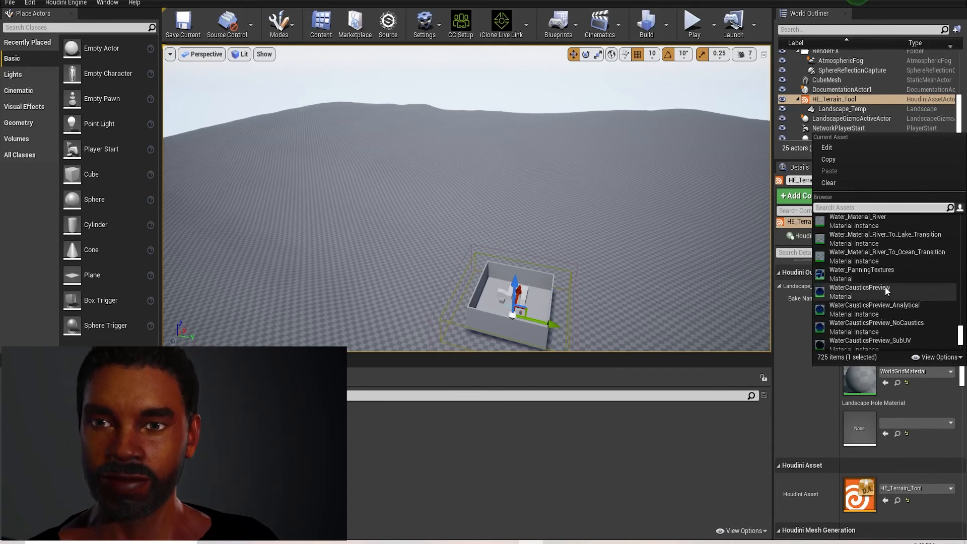
pyautogui.scroll(8, 884, 287)
pyautogui.scroll(10, 885, 286)
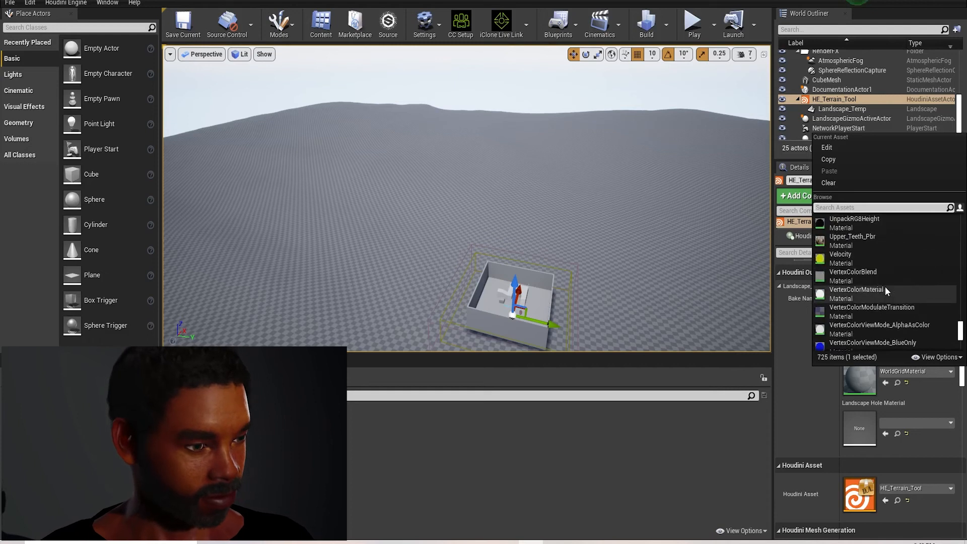
pyautogui.scroll(10, 885, 286)
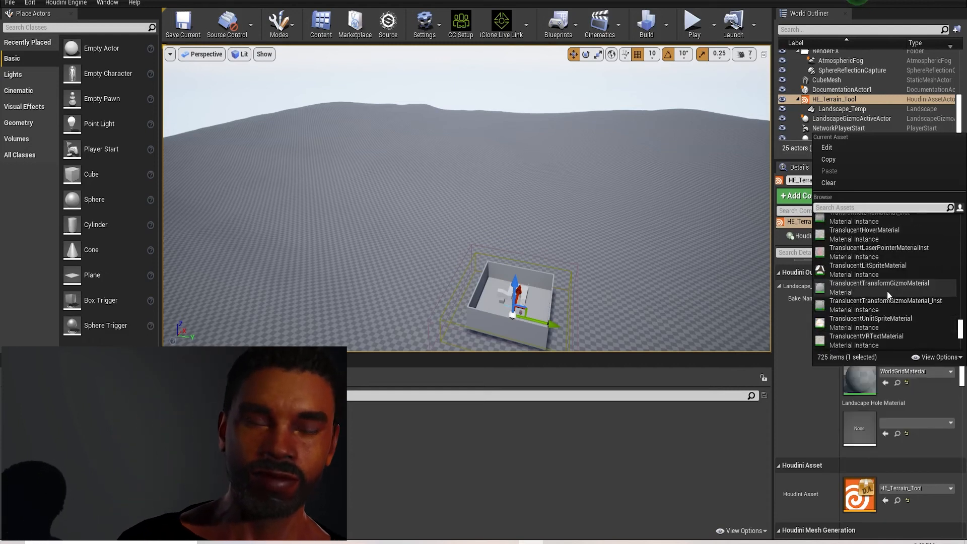
pyautogui.scroll(8, 888, 295)
pyautogui.scroll(5, 931, 283)
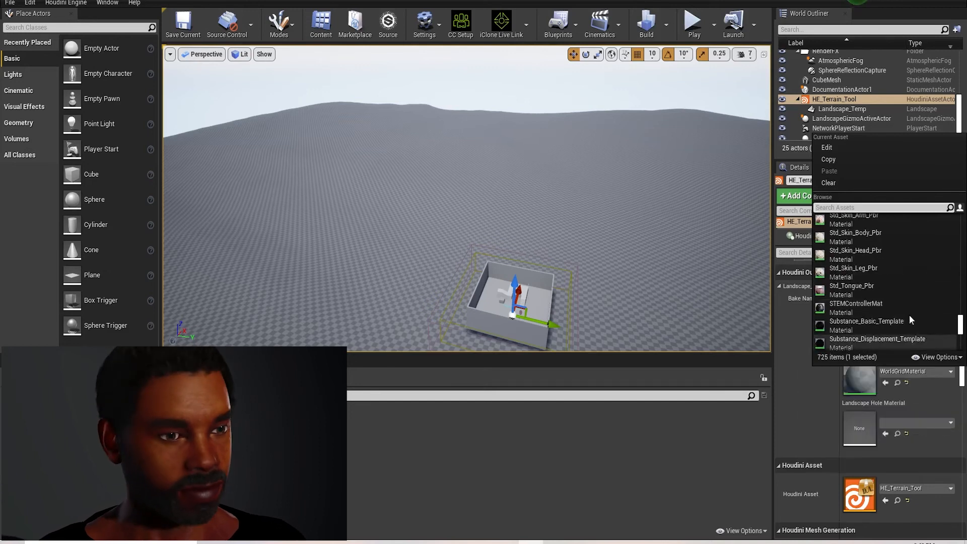
pyautogui.scroll(3, 907, 319)
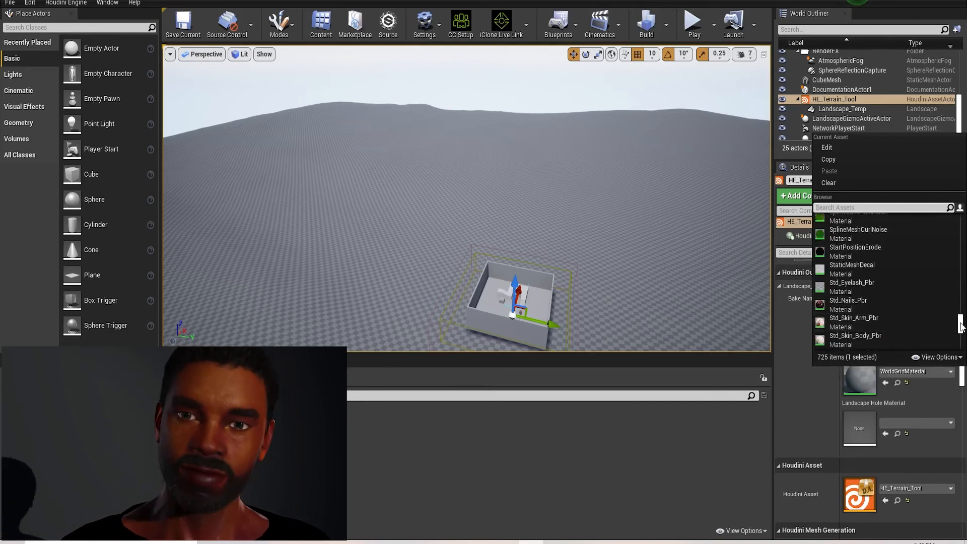
pyautogui.moveTo(961, 323); pyautogui.dragTo(961, 205)
pyautogui.click(548, 481)
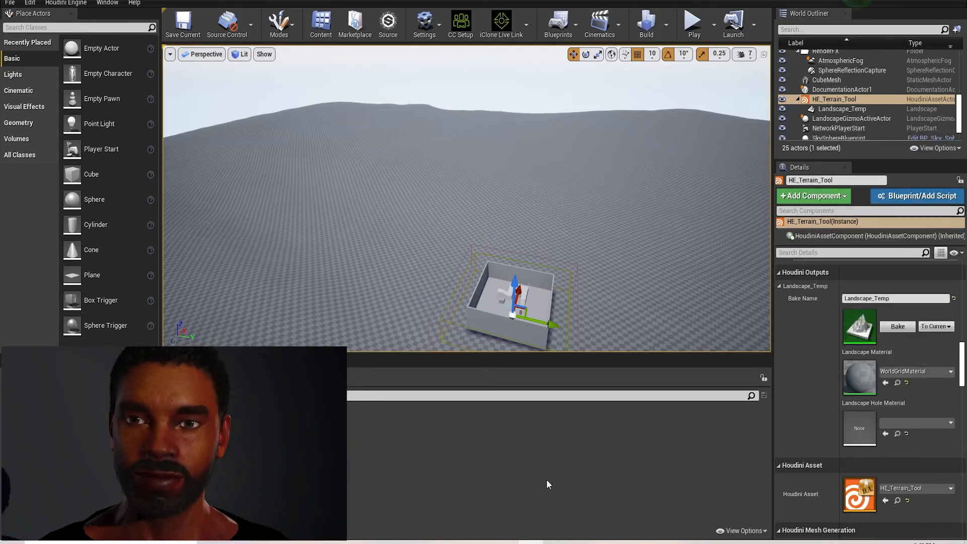
# Create a new material named Dirt in the project content and assign it as Landscape_Temp's Landscape Material
pyautogui.rightClick(514, 464)
pyautogui.moveTo(567, 379)
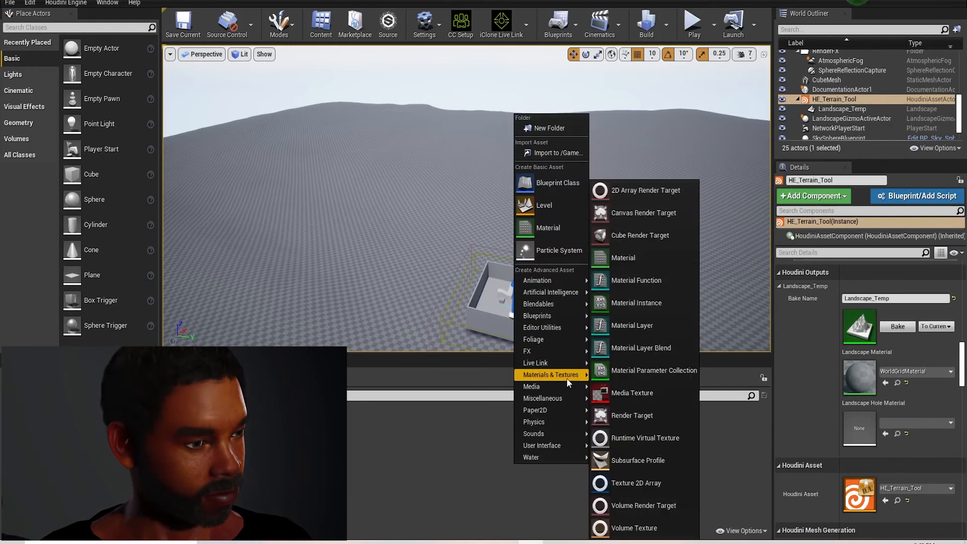
pyautogui.click(673, 258)
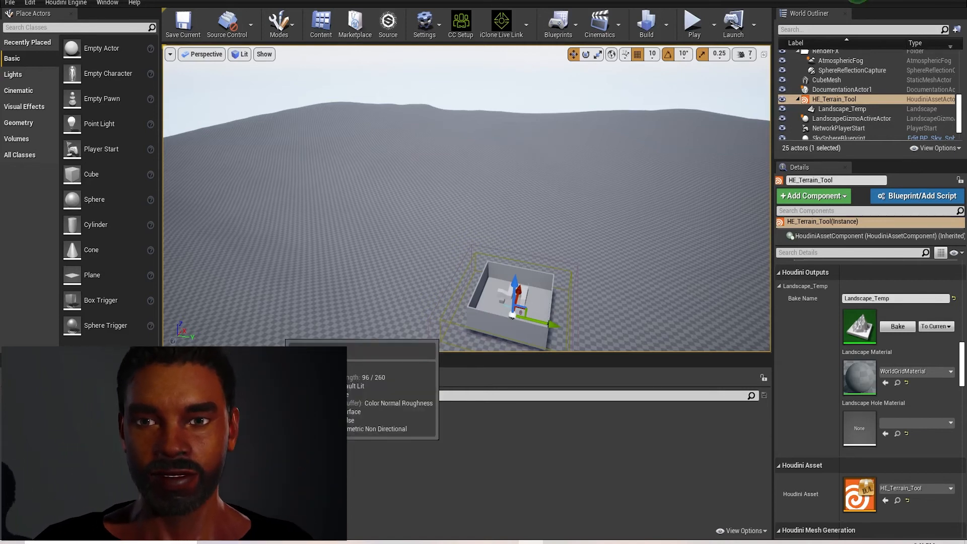
pyautogui.moveTo(272, 413); pyautogui.dragTo(862, 370)
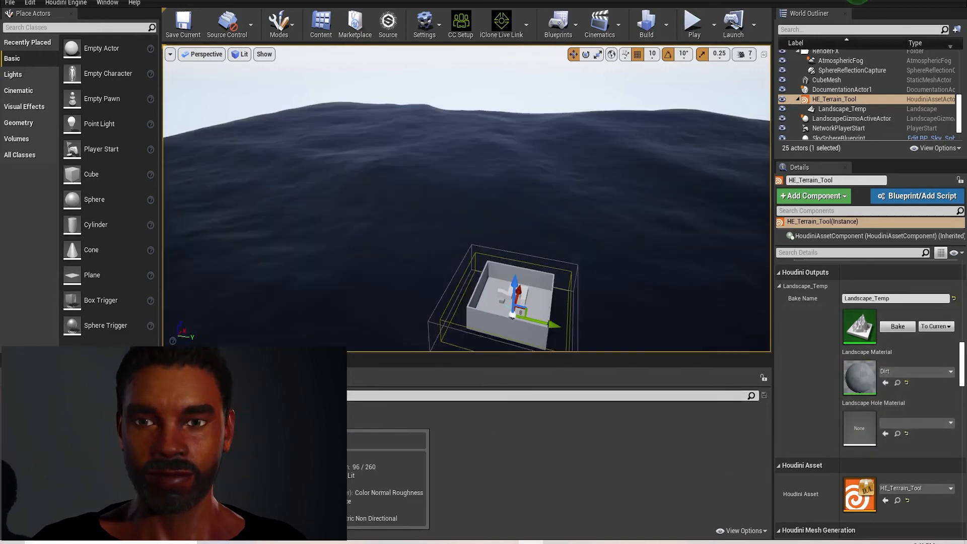
# Inspect the landscape with its new material and set HE_Terrain_Tool's Seed to 23
pyautogui.moveTo(327, 234); pyautogui.dragTo(502, 306, button='right')
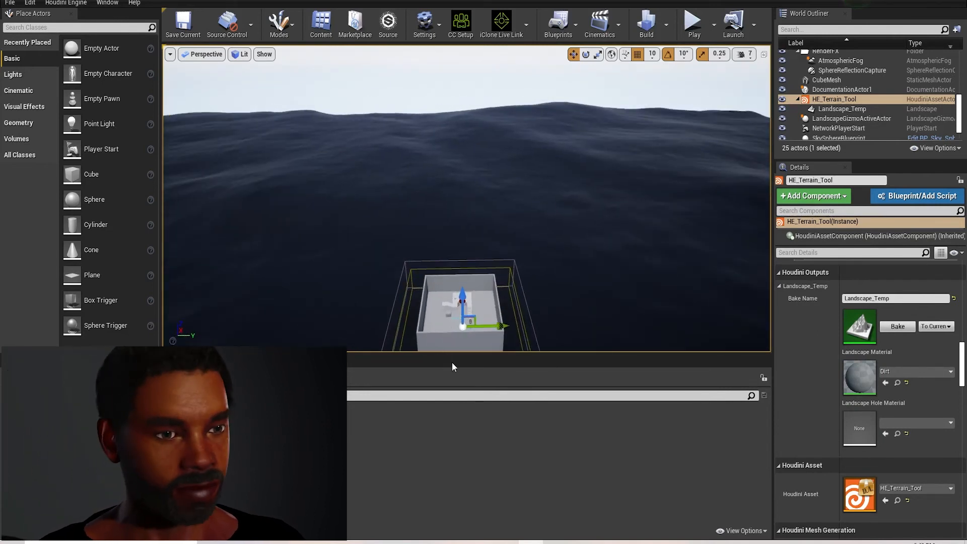
pyautogui.moveTo(462, 266)
pyautogui.mouseDown(button='right')
pyautogui.moveTo(514, 267)
pyautogui.moveTo(594, 298)
pyautogui.moveTo(665, 302)
pyautogui.moveTo(725, 252)
pyautogui.moveTo(625, 251)
pyautogui.moveTo(484, 297)
pyautogui.moveTo(443, 292)
pyautogui.moveTo(468, 255)
pyautogui.mouseUp(button='right')
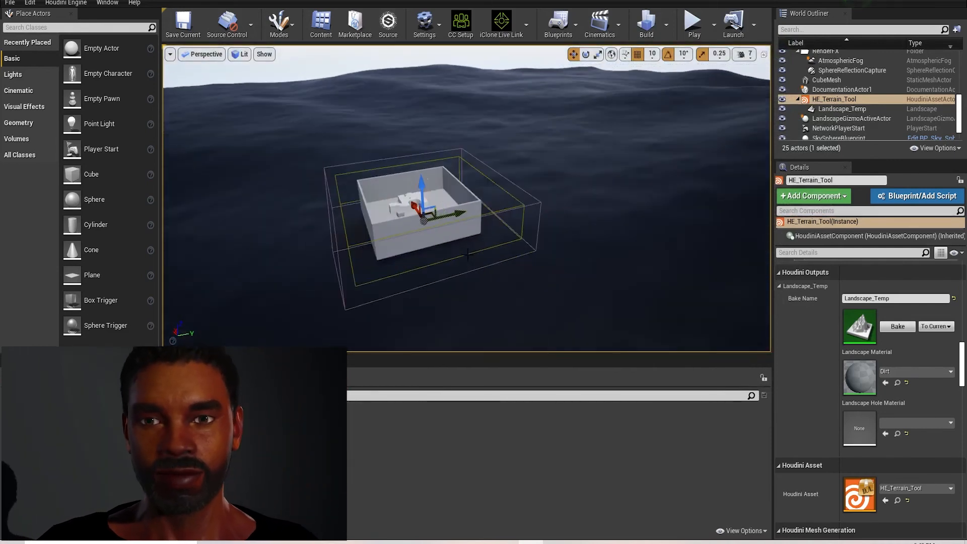
pyautogui.scroll(-10, 892, 332)
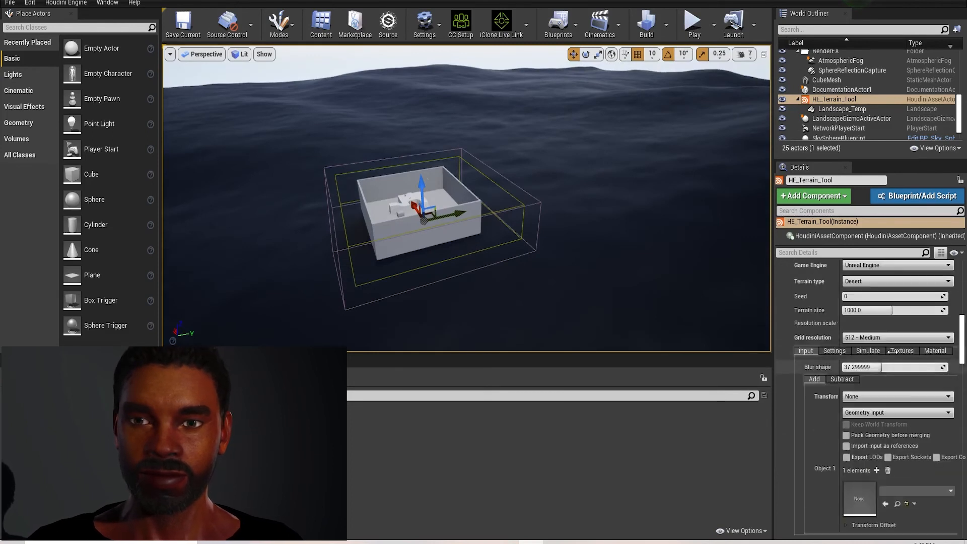
pyautogui.scroll(2, 893, 352)
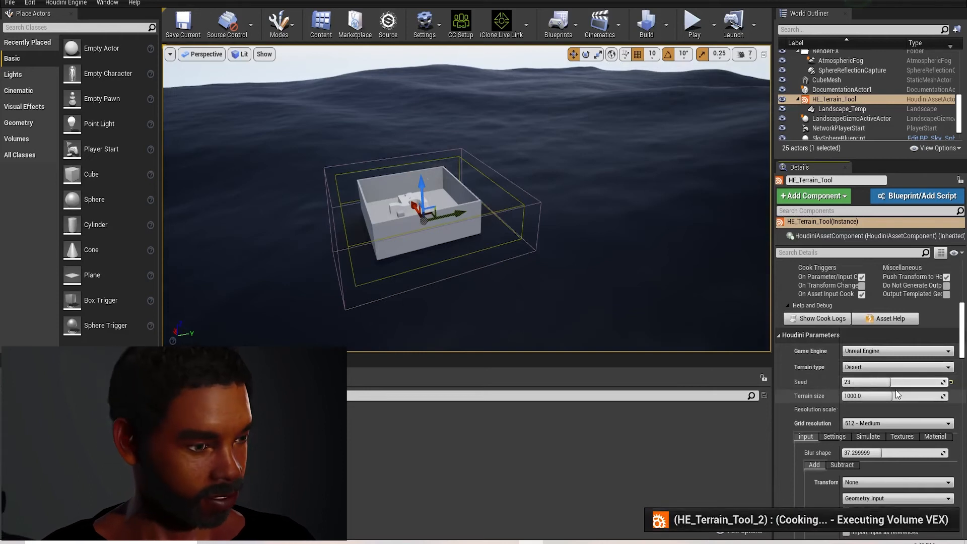
# Set HE_Terrain_Tool's Terrain size to about 712.26 and its Seed to 10, checking the regenerated landscape
pyautogui.moveTo(585, 242); pyautogui.dragTo(965, 216, button='right')
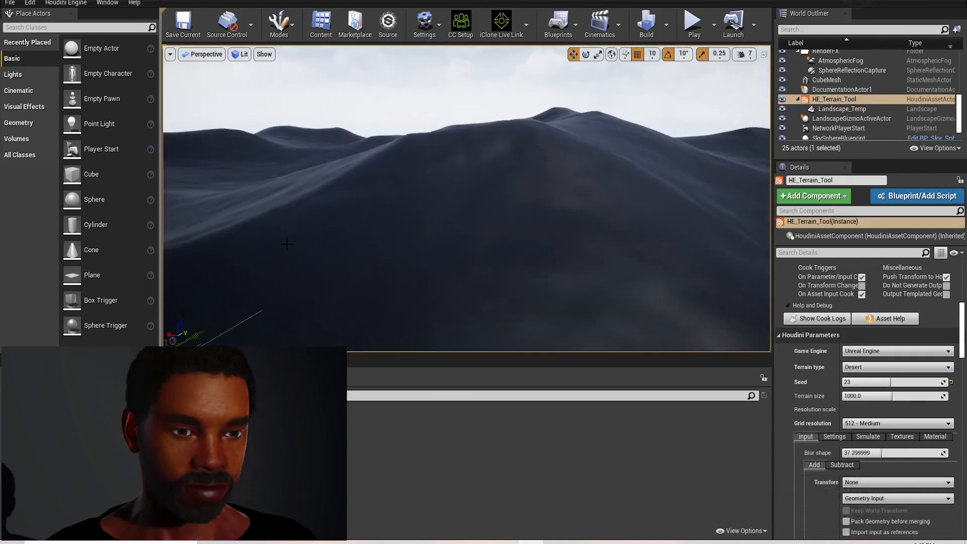
pyautogui.moveTo(251, 220); pyautogui.dragTo(103, 221, button='right')
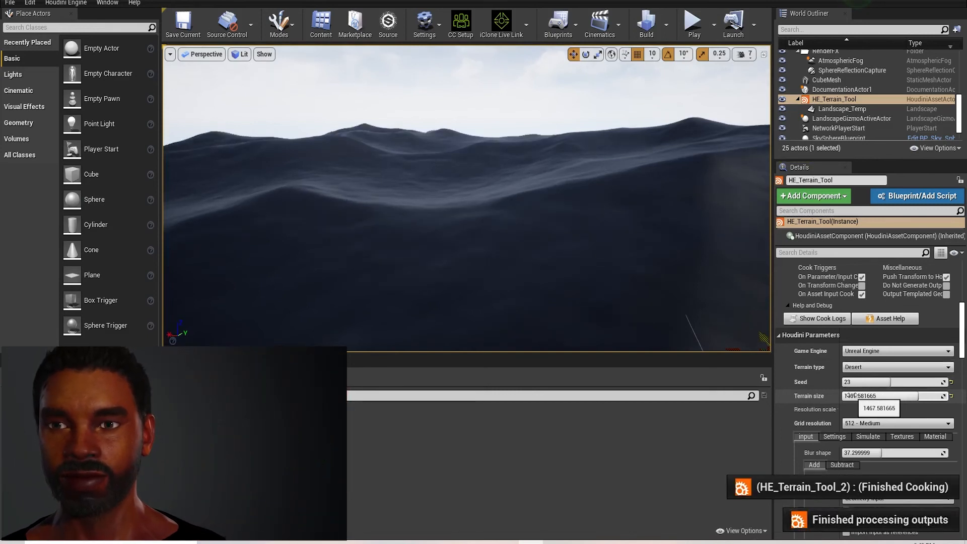
pyautogui.moveTo(877, 397); pyautogui.dragTo(876, 397)
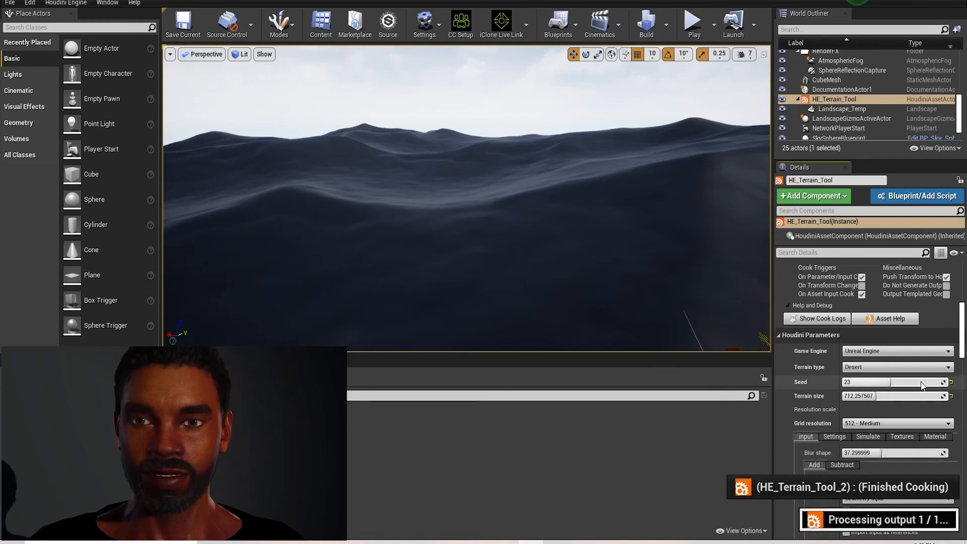
pyautogui.moveTo(546, 282); pyautogui.dragTo(629, 297, button='right')
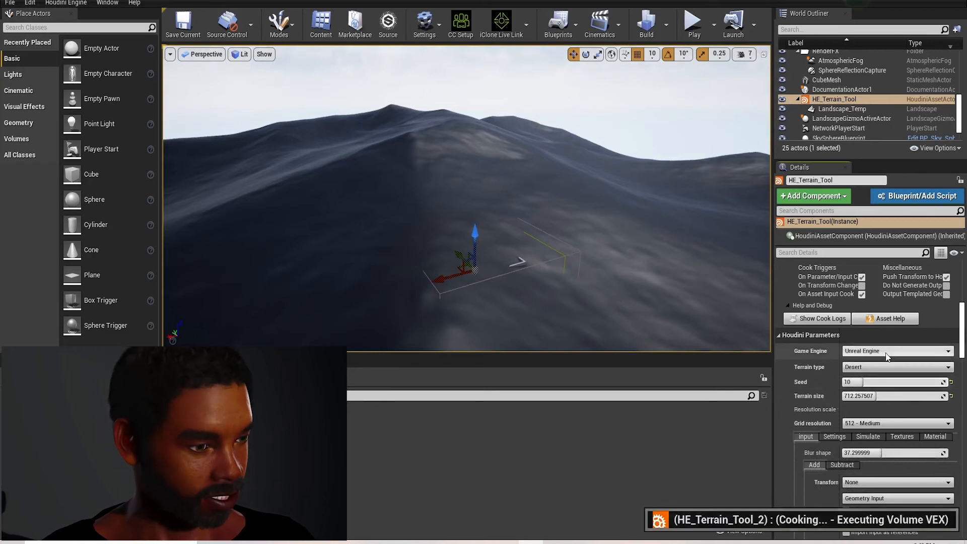
pyautogui.scroll(-2, 885, 361)
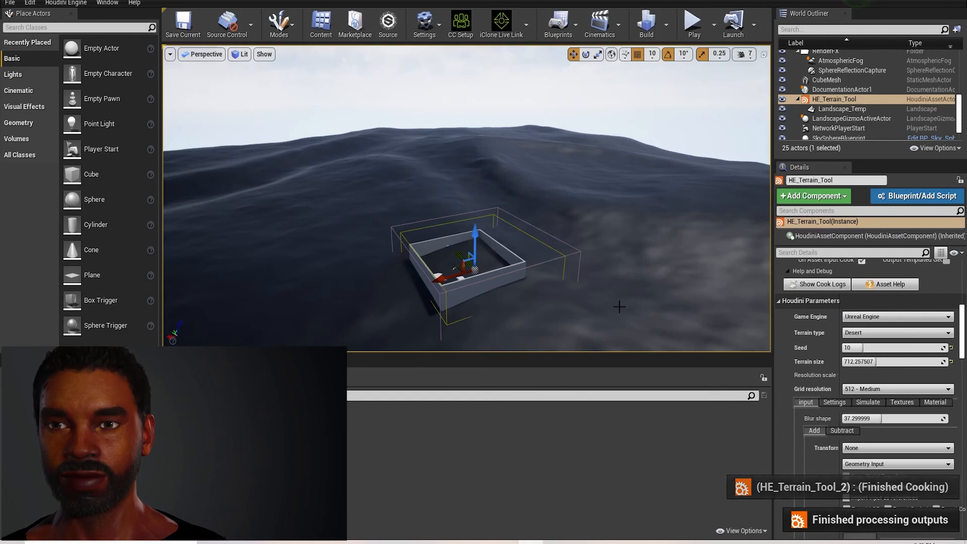
# Move ThirdPersonCharacter up out of the walled box and sideways onto the open terrain
pyautogui.scroll(-2, 835, 131)
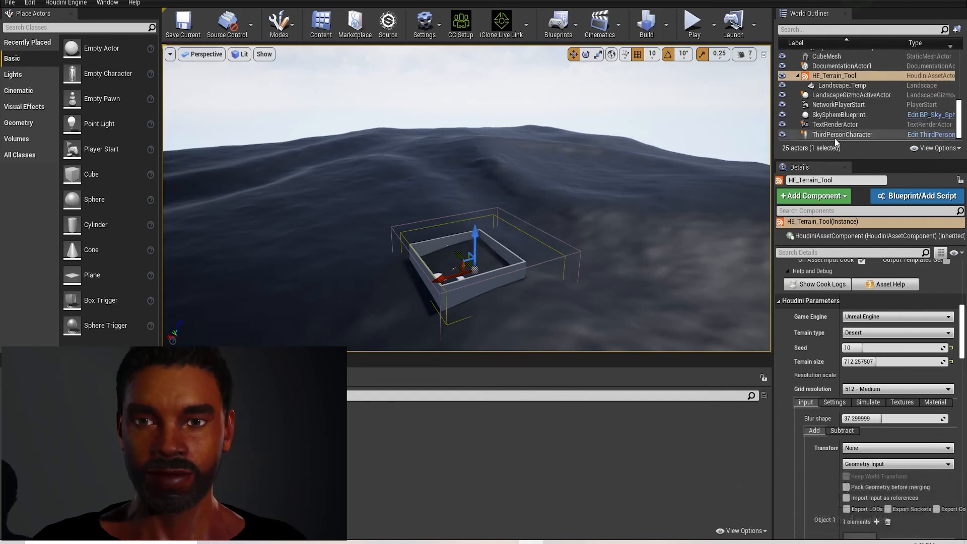
pyautogui.click(845, 135)
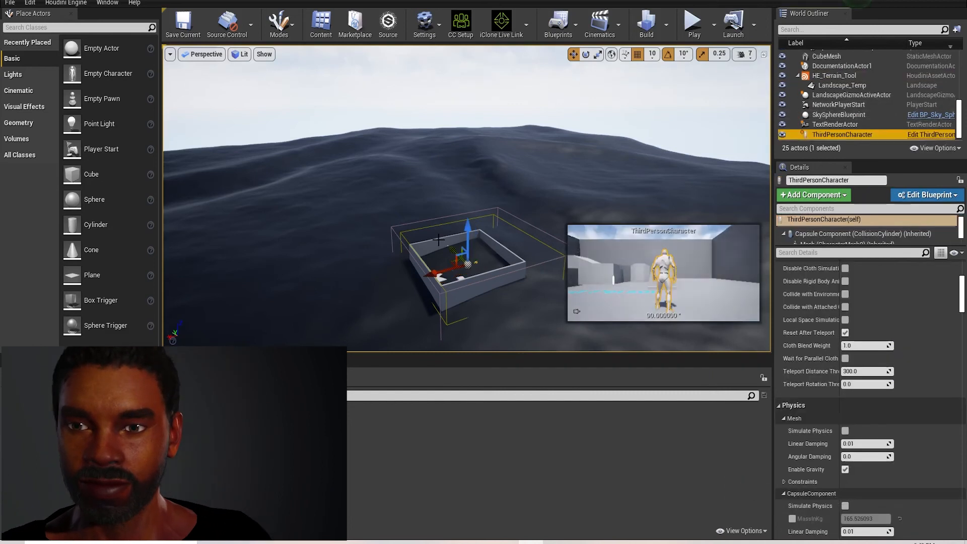
pyautogui.moveTo(470, 215); pyautogui.dragTo(470, 184)
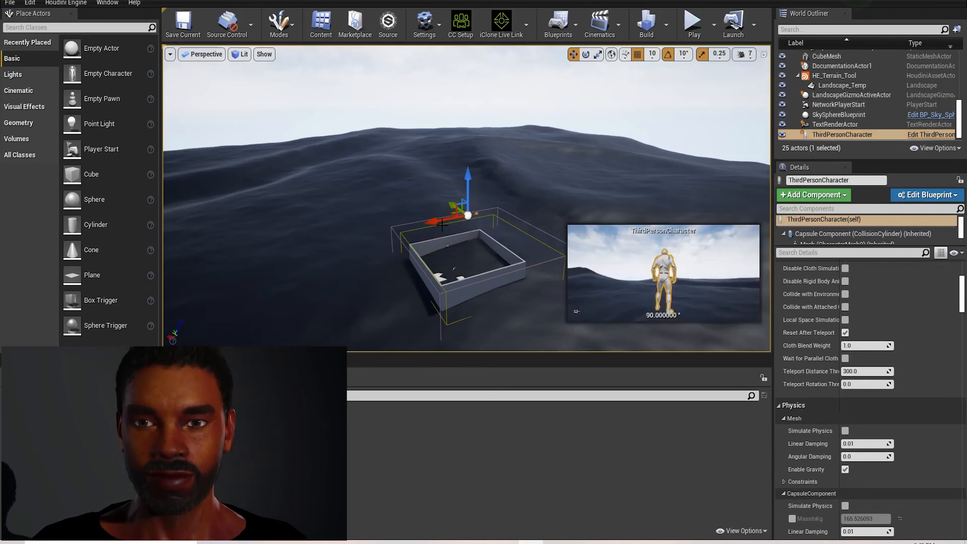
pyautogui.moveTo(428, 222); pyautogui.dragTo(296, 248)
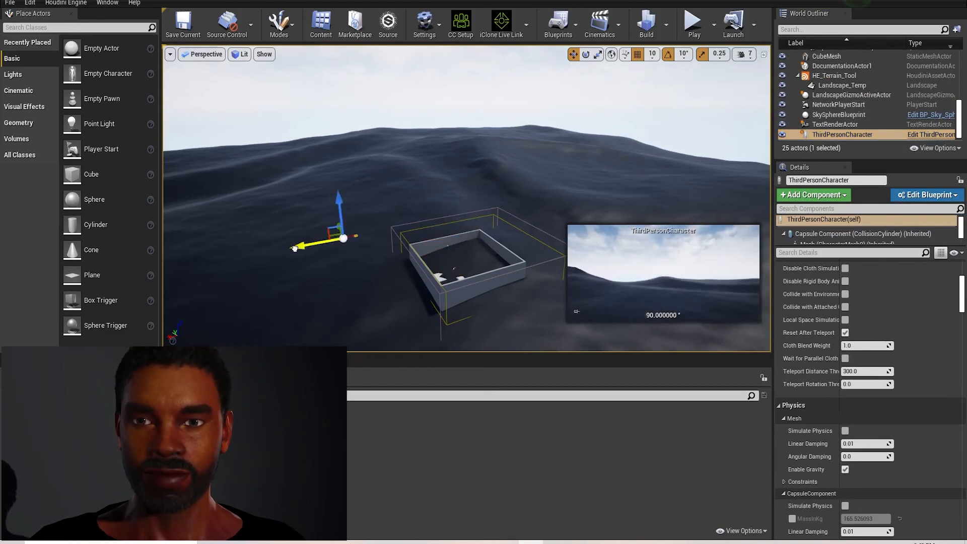
# Play the level, run and jump the character across the terrain, and stop the play session
pyautogui.click(701, 32)
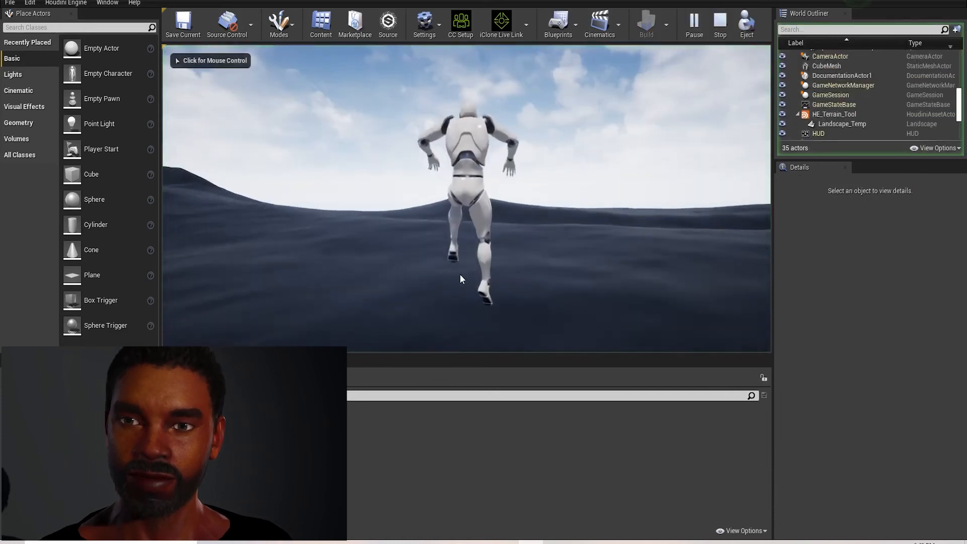
pyautogui.click(460, 280)
pyautogui.press('w')
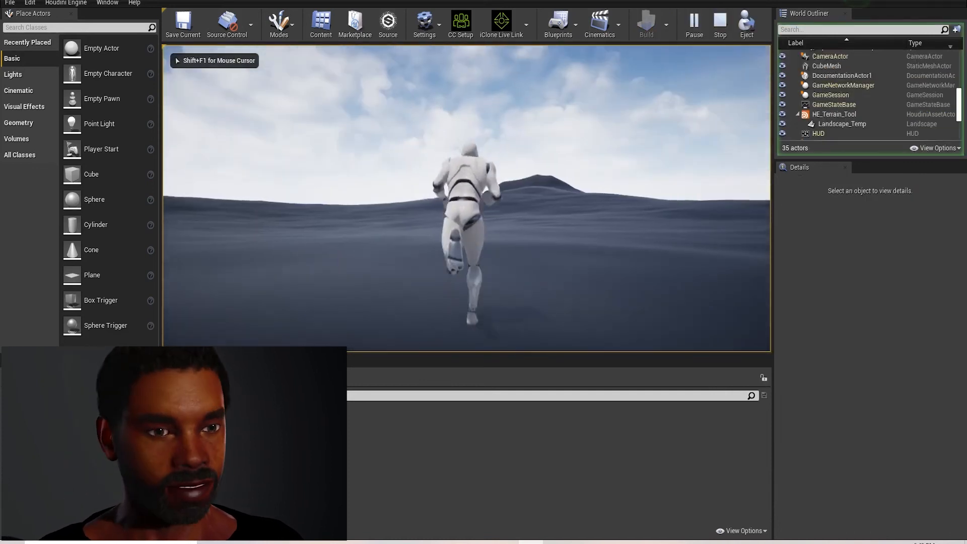
pyautogui.press('space')
pyautogui.press('w')
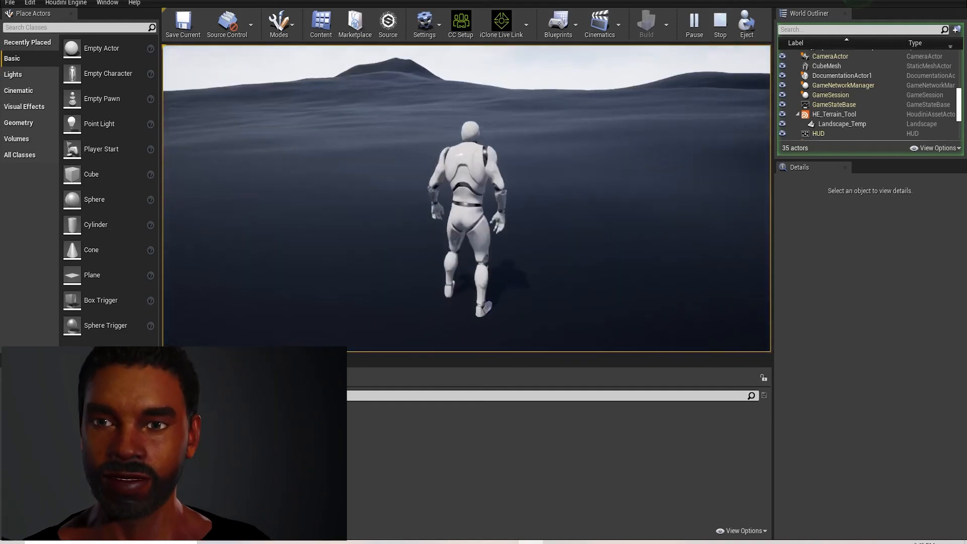
pyautogui.press('Escape')
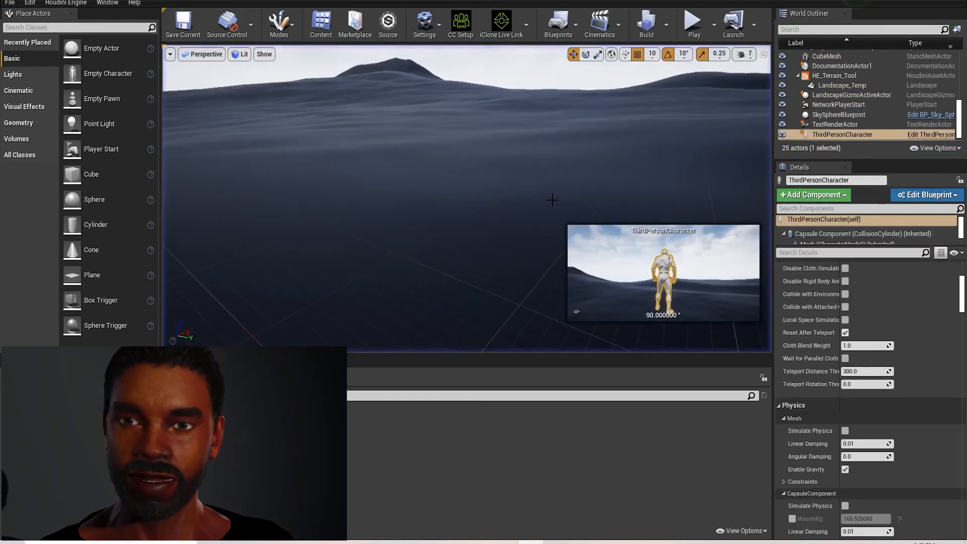
# Set HE_Terrain_Tool's Terrain type to Forrest ground
pyautogui.scroll(2, 898, 322)
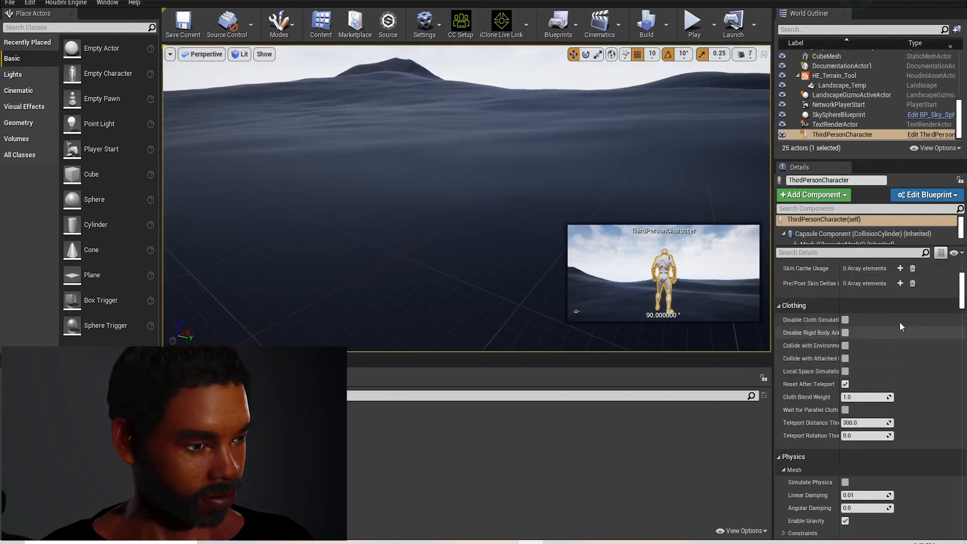
pyautogui.click(859, 76)
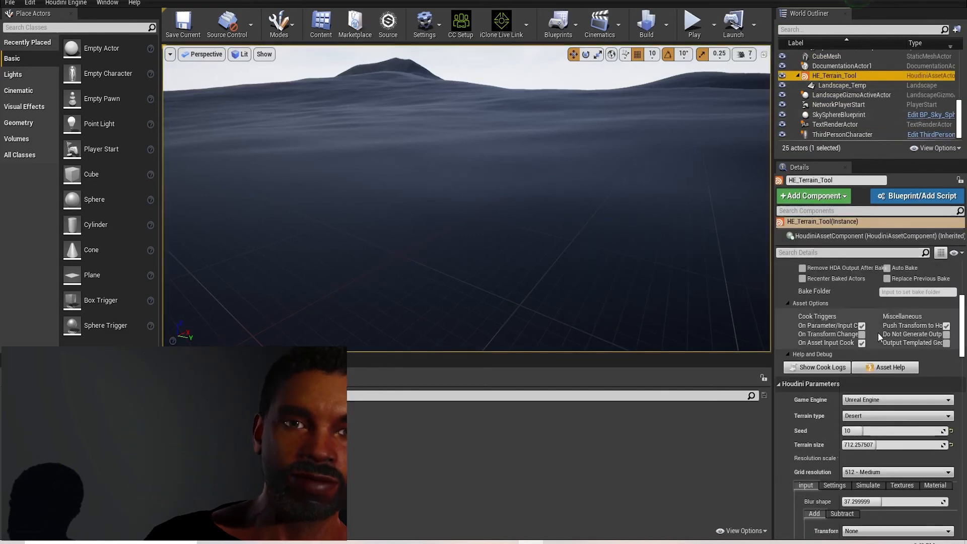
pyautogui.scroll(-2, 880, 340)
pyautogui.scroll(6, 882, 341)
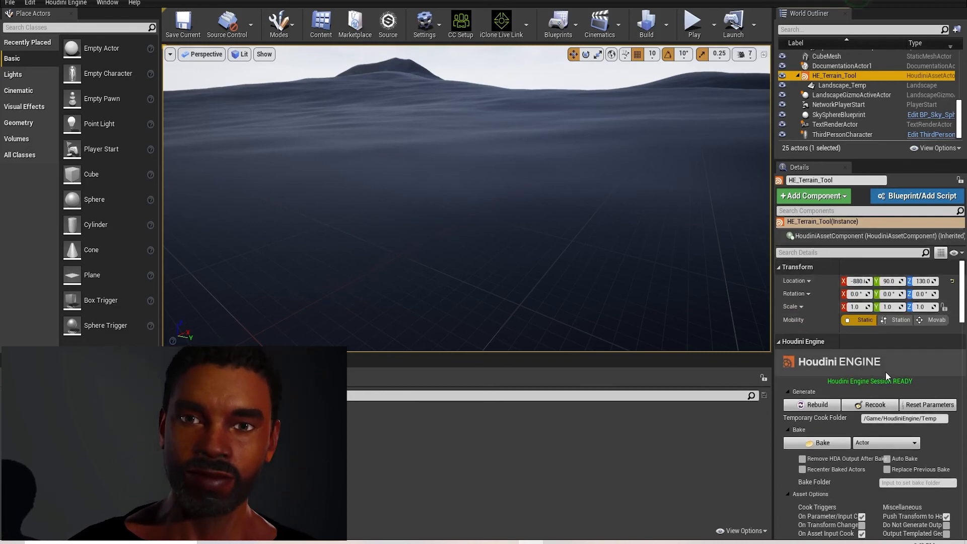
pyautogui.scroll(1, 886, 372)
pyautogui.scroll(-3, 886, 372)
pyautogui.scroll(-7, 886, 372)
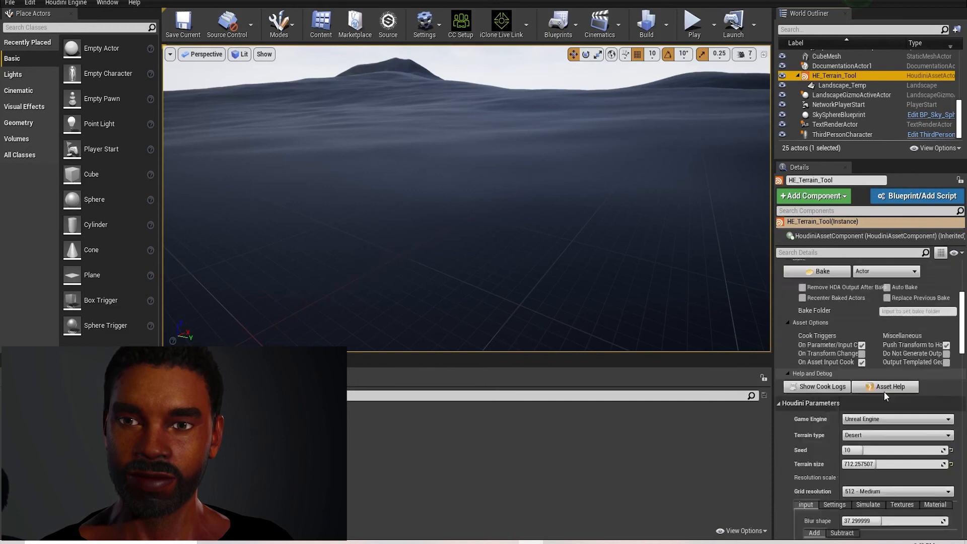
pyautogui.click(905, 352)
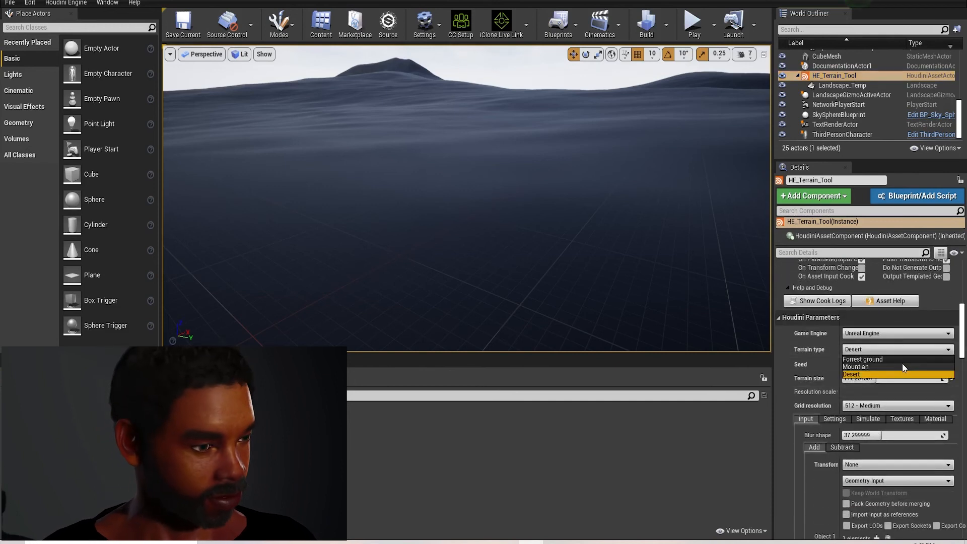
pyautogui.click(902, 361)
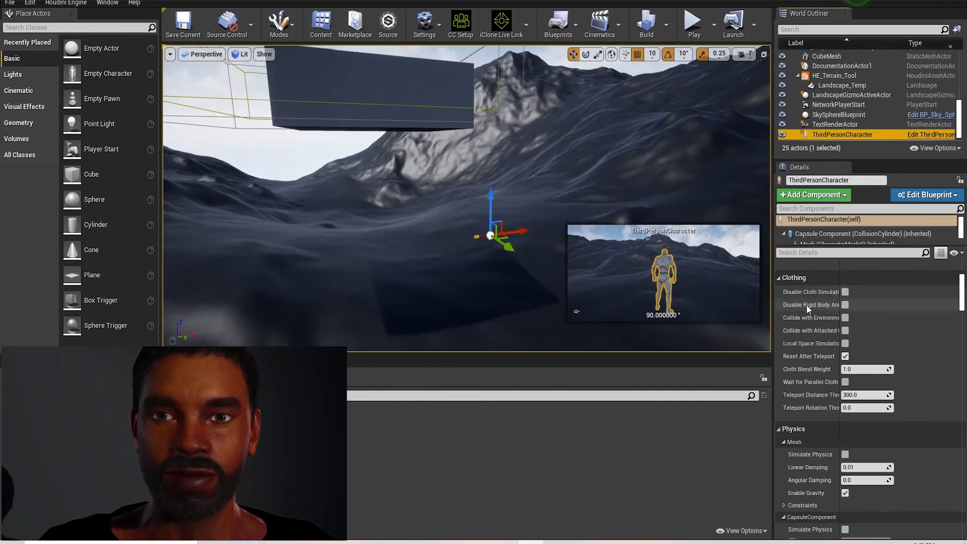
pyautogui.scroll(8, 807, 304)
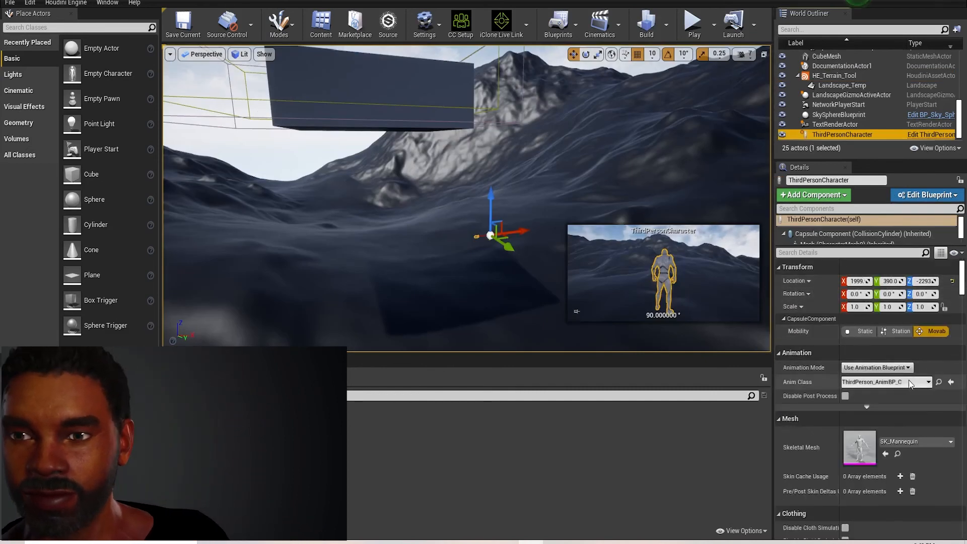
pyautogui.scroll(-7, 905, 385)
pyautogui.scroll(-3, 900, 409)
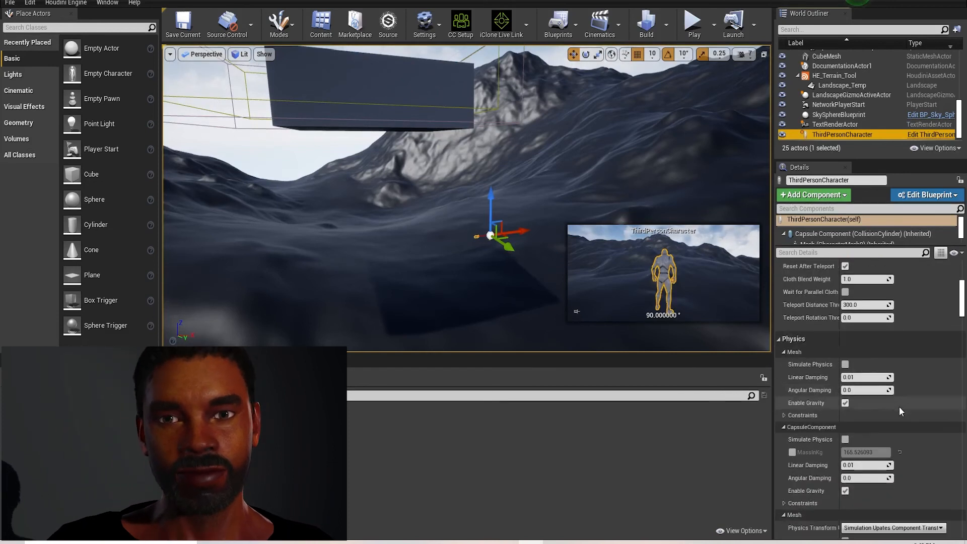
# Set HE_Terrain_Tool's Scale up noise setting to about 433.74 m
pyautogui.click(854, 75)
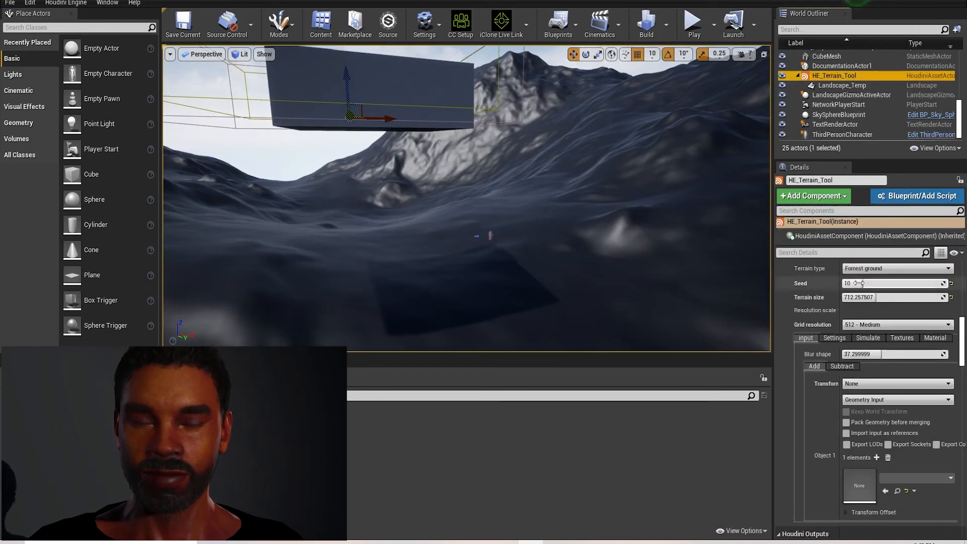
pyautogui.scroll(-2, 942, 414)
pyautogui.click(836, 321)
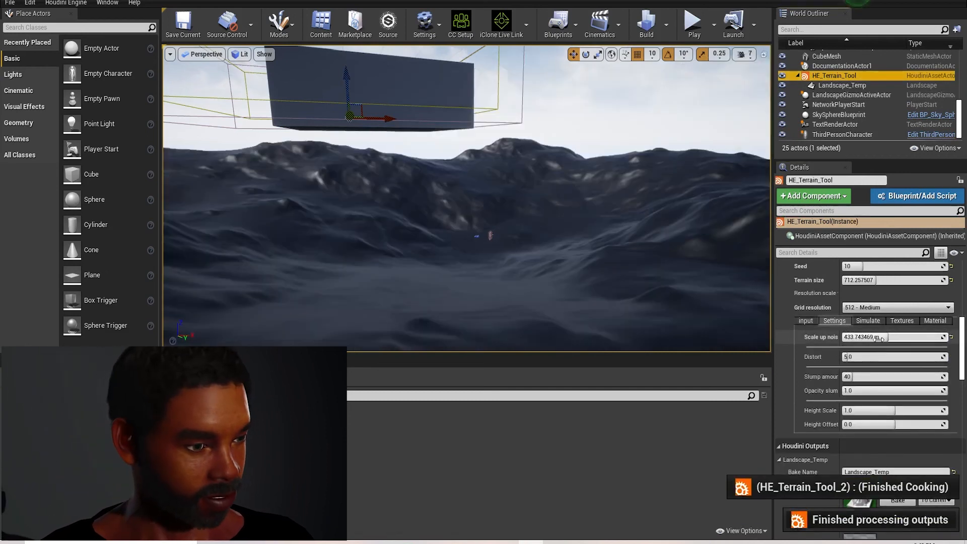
# Adjust the terrain settings to a Distort of about 43.81, a Slump amount of 8 and a Height Scale of about 1.34
pyautogui.scroll(-1, 915, 370)
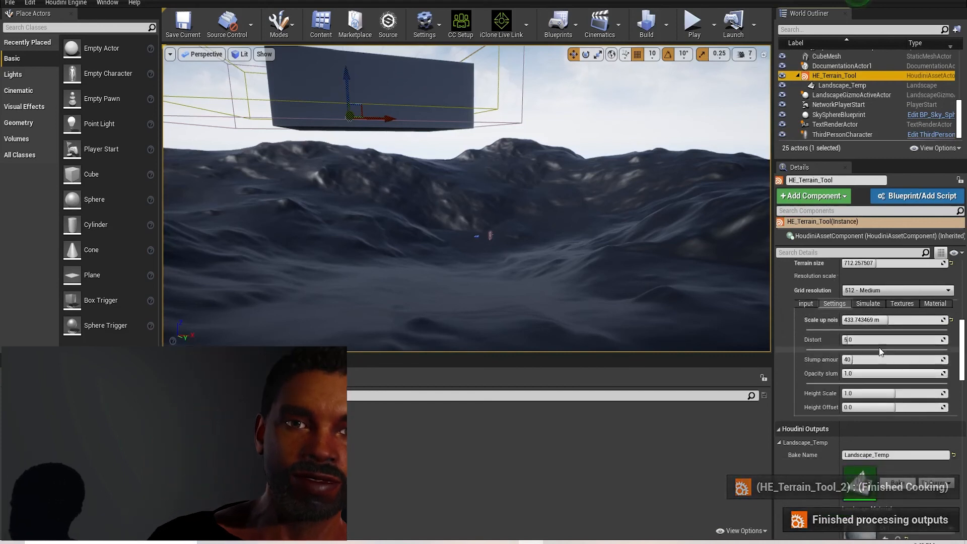
pyautogui.moveTo(867, 339); pyautogui.dragTo(873, 340)
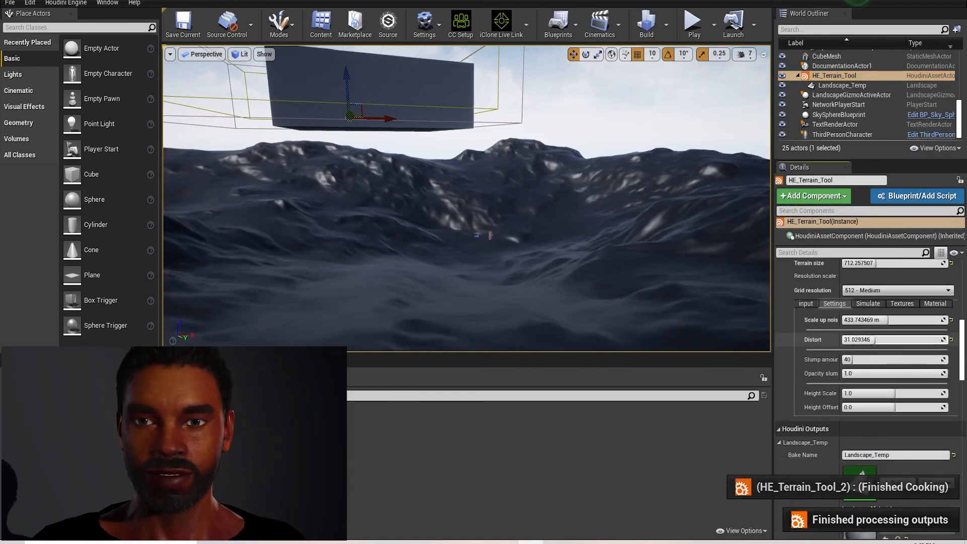
pyautogui.moveTo(869, 339); pyautogui.dragTo(875, 340)
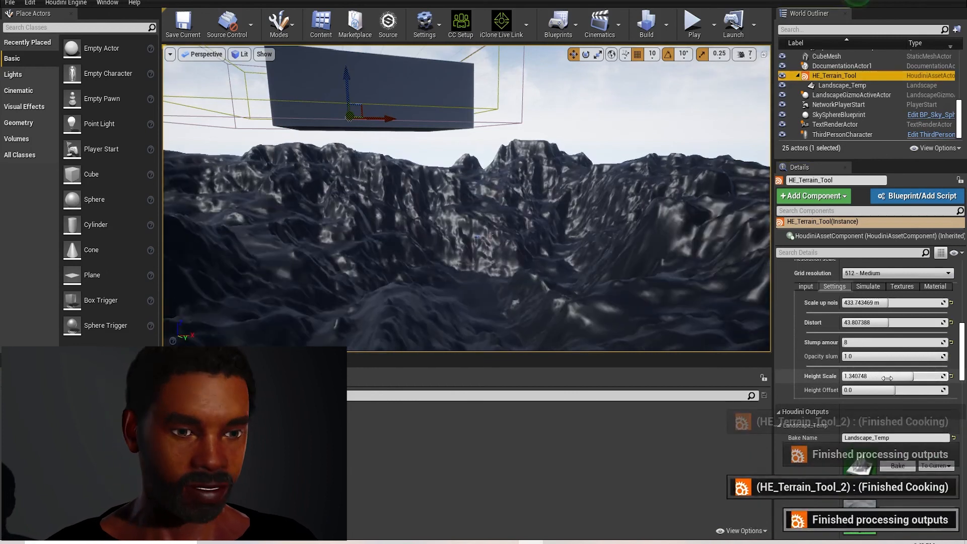
# Lower the terrain's Height Offset to about -28.4 and check the resulting landscape
pyautogui.moveTo(883, 391); pyautogui.dragTo(886, 393)
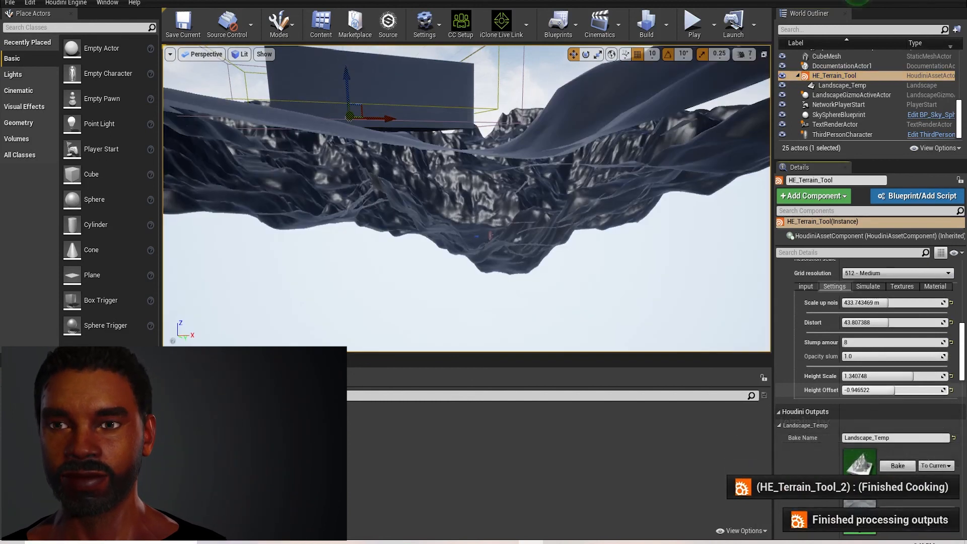
pyautogui.moveTo(880, 390); pyautogui.dragTo(880, 390)
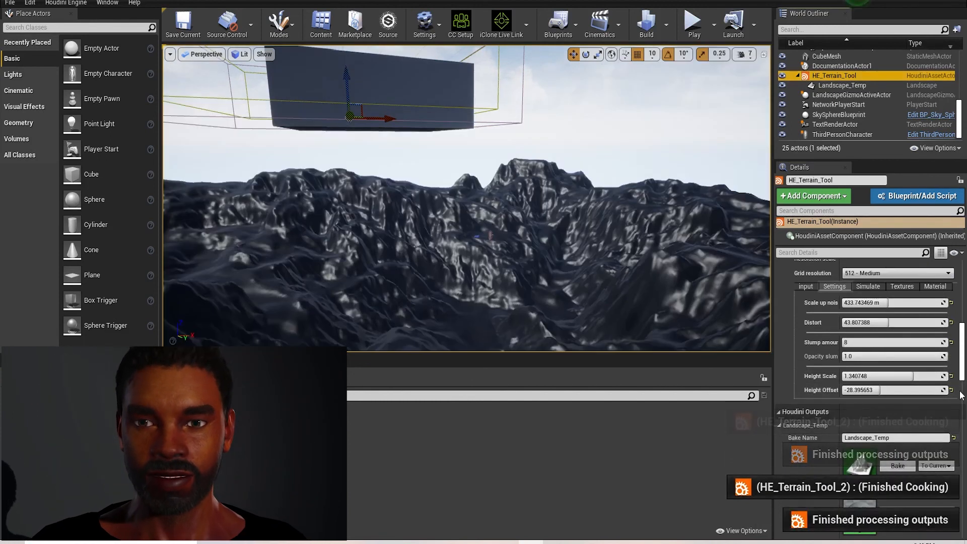
pyautogui.scroll(-5, 740, 311)
pyautogui.moveTo(740, 311); pyautogui.dragTo(667, 282, button='right')
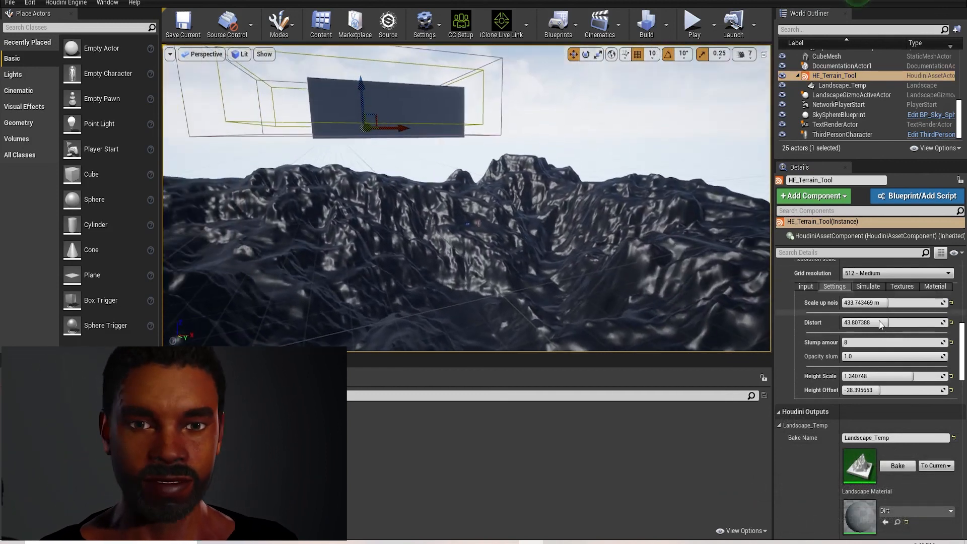
# Bake HE_Terrain_Tool's output to an Actor with the existing bake options
pyautogui.scroll(-3, 891, 302)
pyautogui.scroll(8, 892, 358)
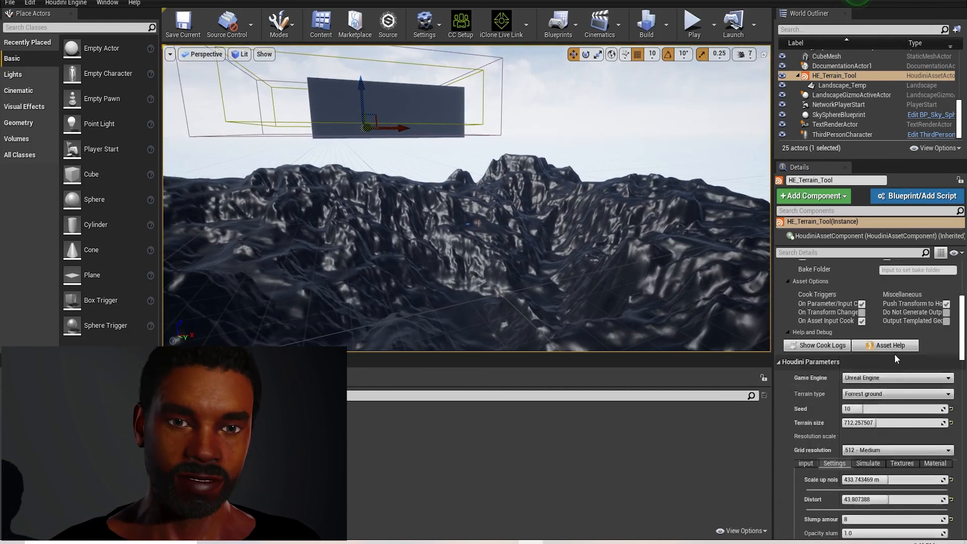
pyautogui.scroll(5, 896, 360)
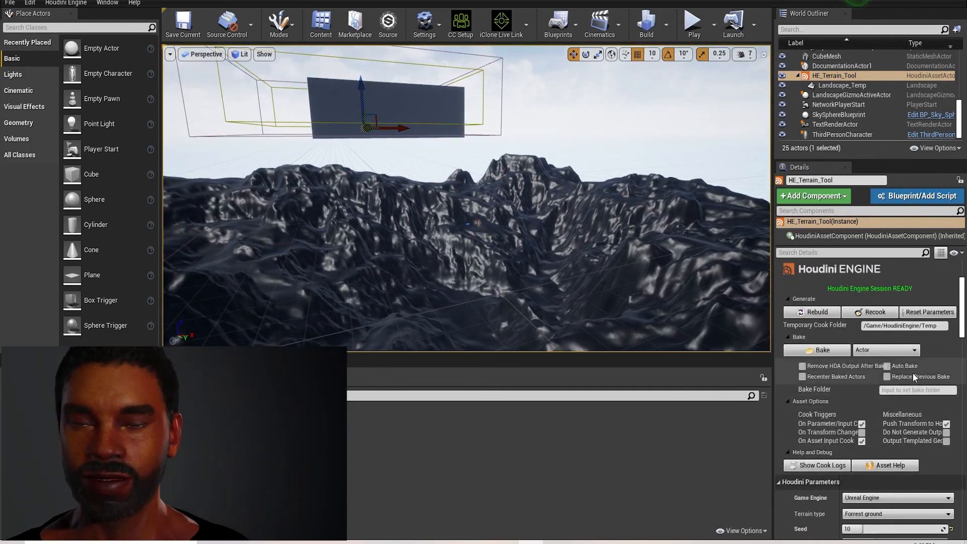
pyautogui.scroll(-1, 914, 377)
pyautogui.click(841, 316)
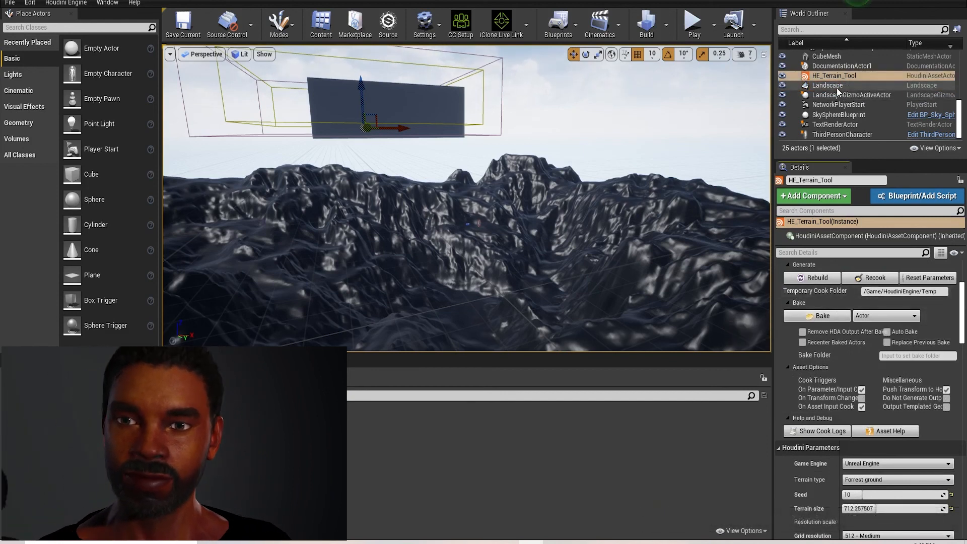
# Examine the baked Landscape actor's properties and landscape material, and reselect HE_Terrain_Tool
pyautogui.click(849, 86)
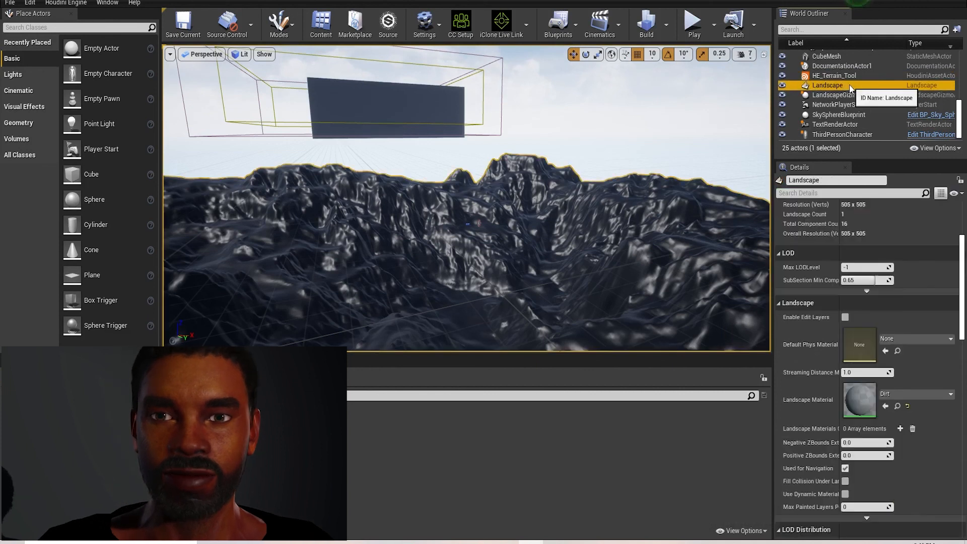
pyautogui.scroll(-2, 857, 328)
pyautogui.scroll(1, 854, 370)
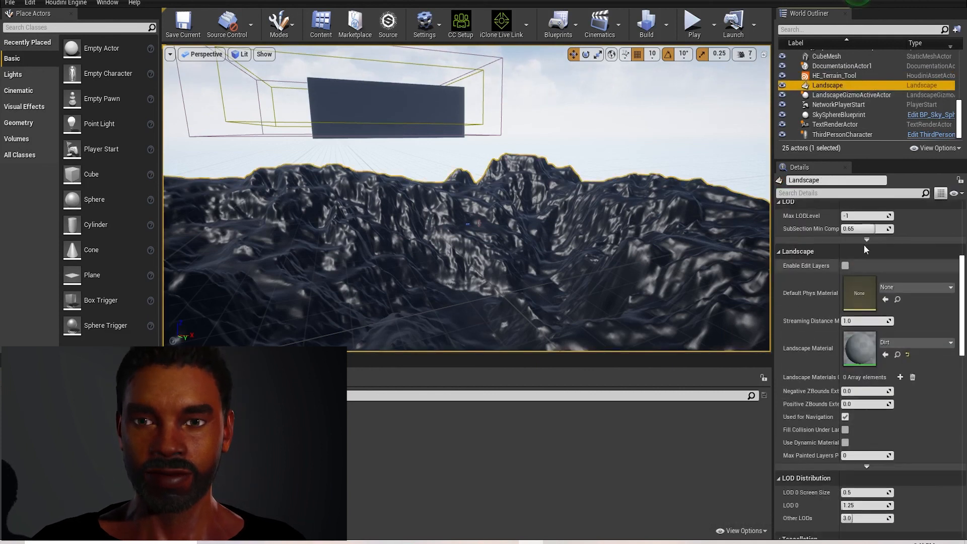
pyautogui.click(865, 78)
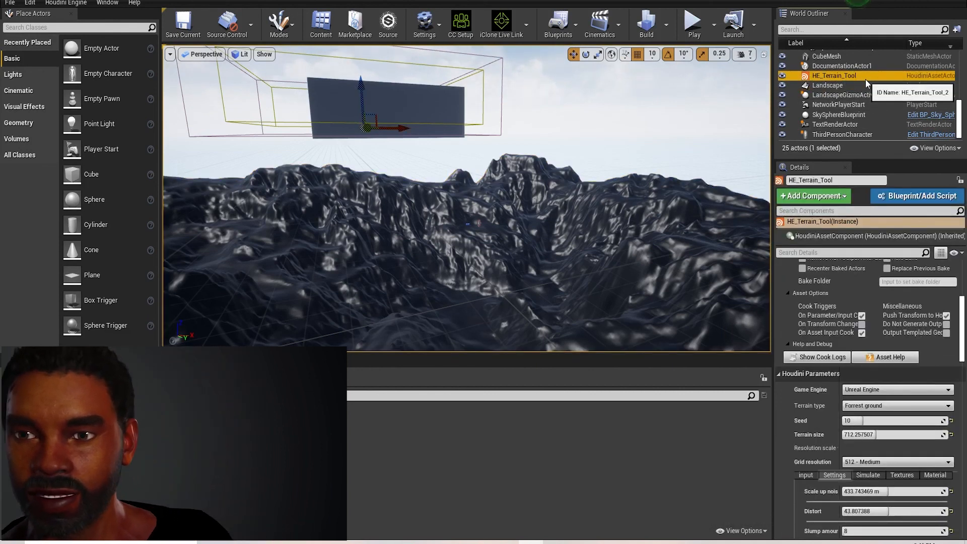
# Delete the HE_Terrain_Tool actor and set the baked Landscape's material to default_reference_static_mesh_material
pyautogui.press('Delete')
pyautogui.click(864, 84)
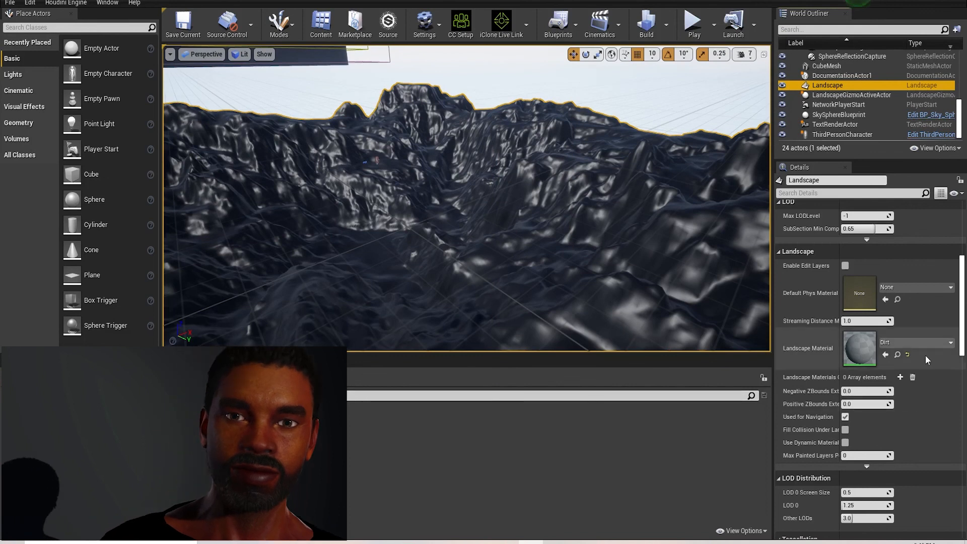
pyautogui.click(931, 344)
pyautogui.scroll(5, 899, 218)
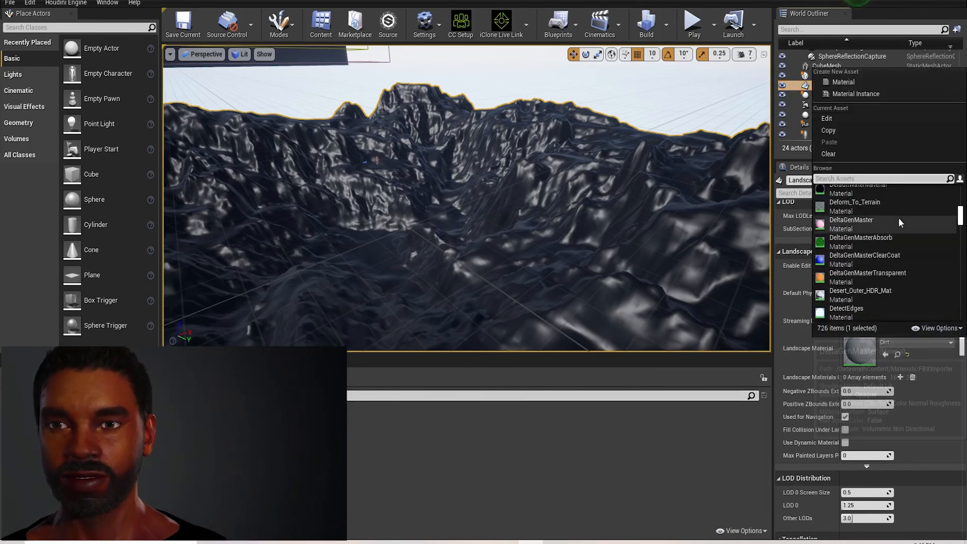
pyautogui.scroll(3, 901, 220)
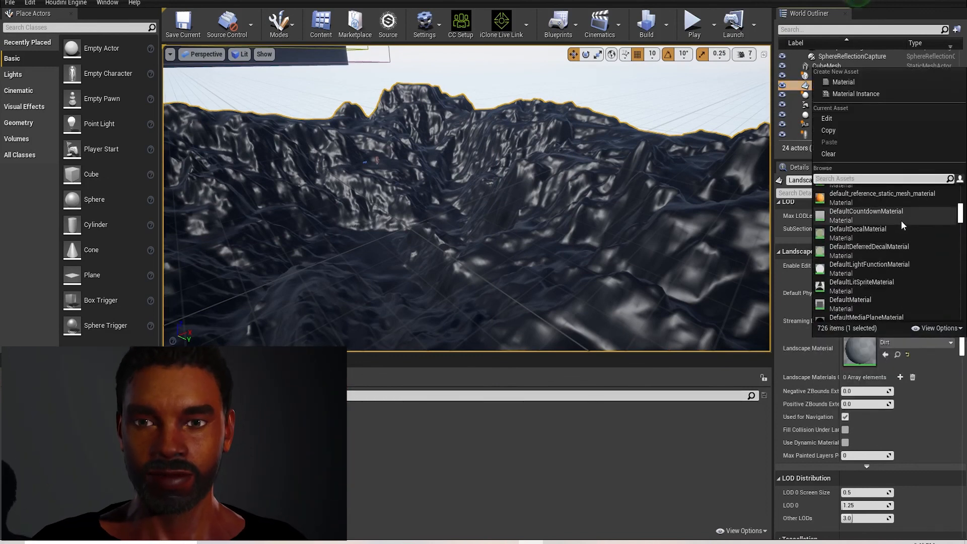
pyautogui.click(911, 202)
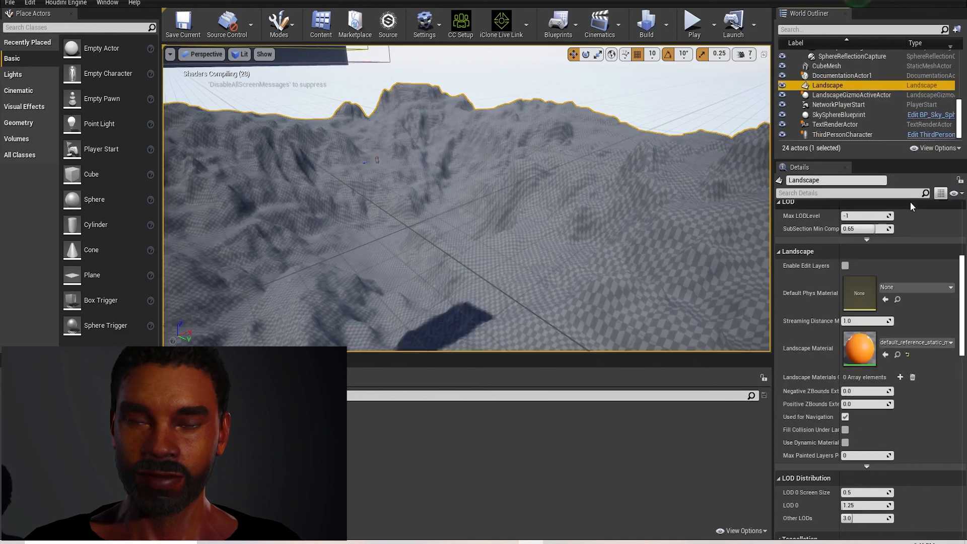
# Search the available landscape materials for "dir" and assign a matching dirt material to the Landscape
pyautogui.click(916, 343)
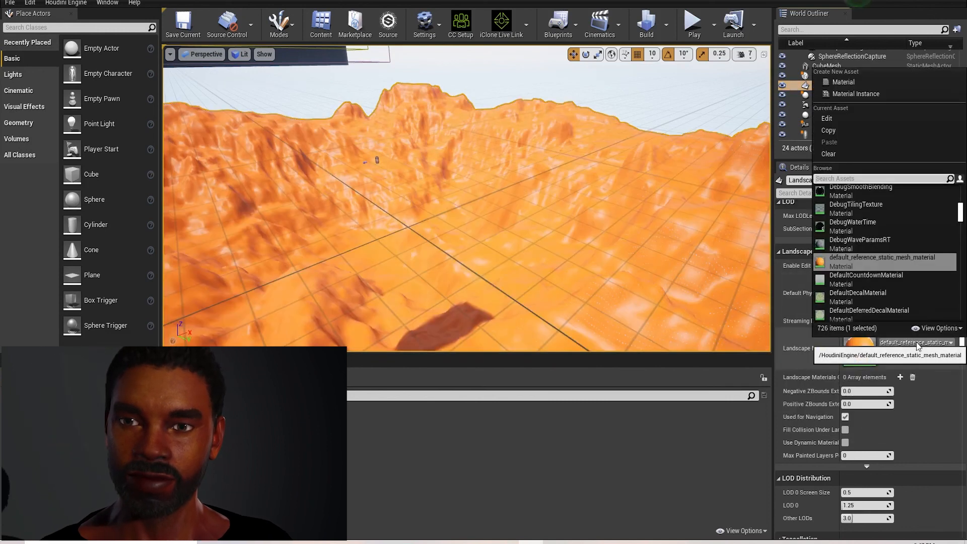
pyautogui.scroll(5, 882, 249)
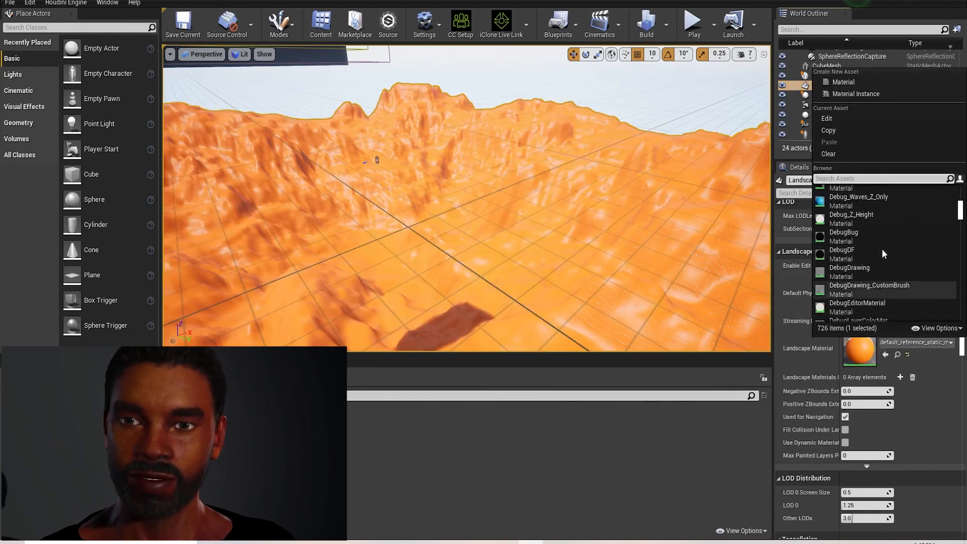
pyautogui.scroll(10, 882, 249)
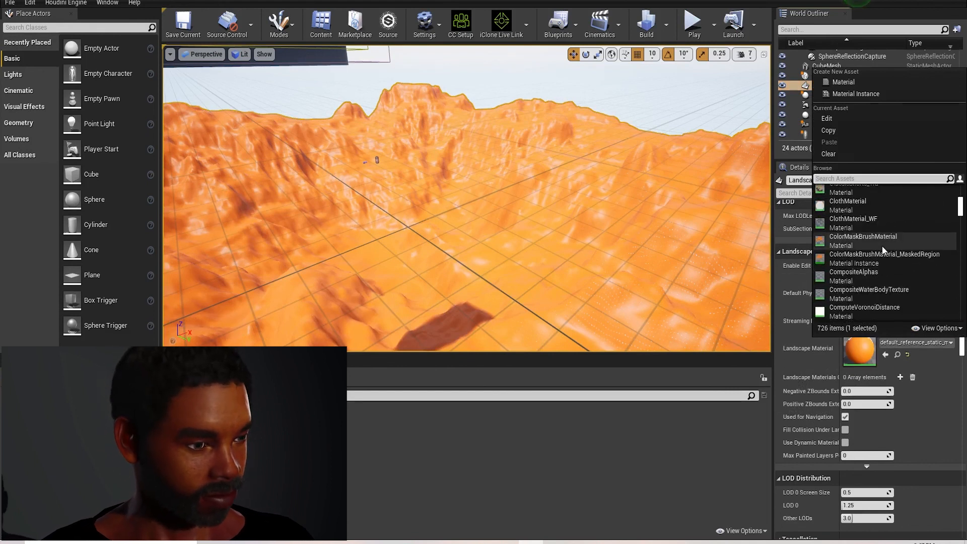
pyautogui.scroll(5, 882, 246)
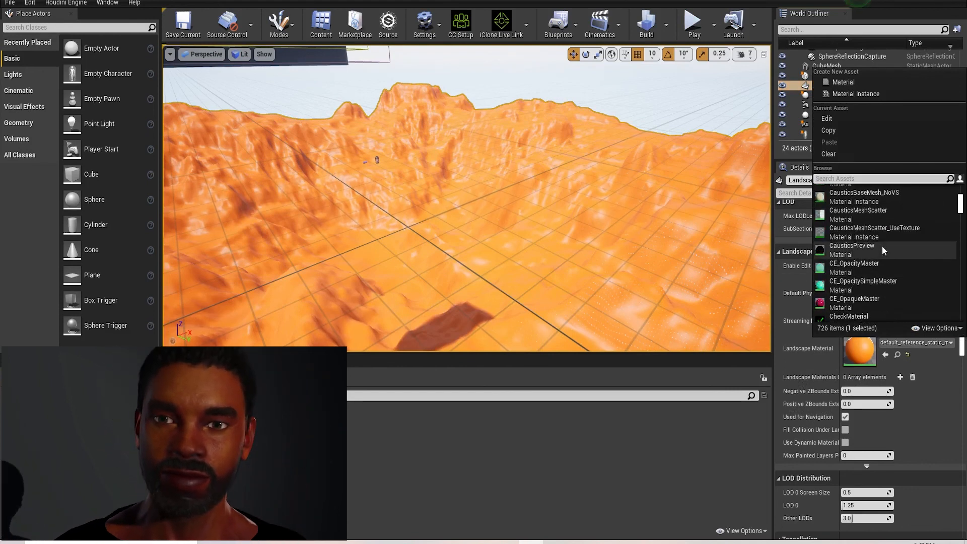
pyautogui.scroll(5, 882, 246)
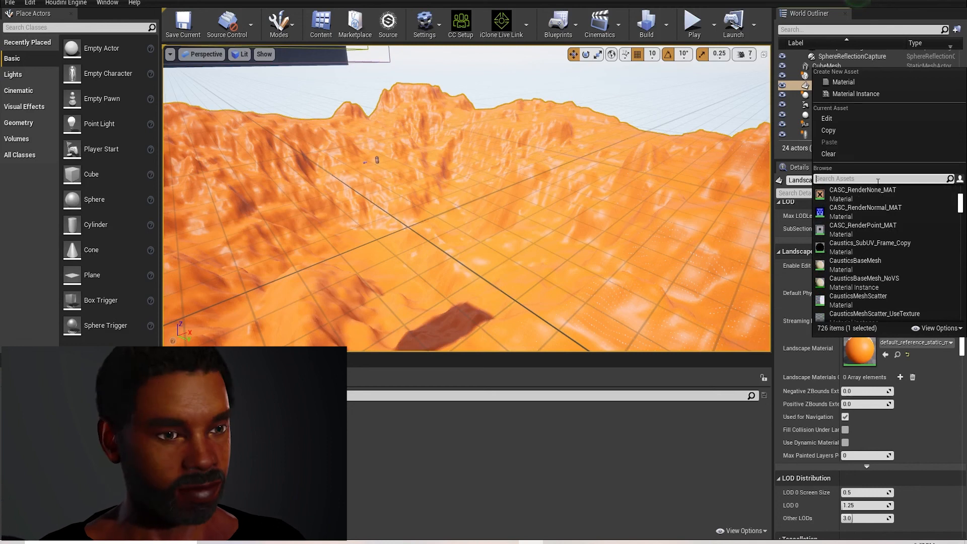
pyautogui.write('dir')
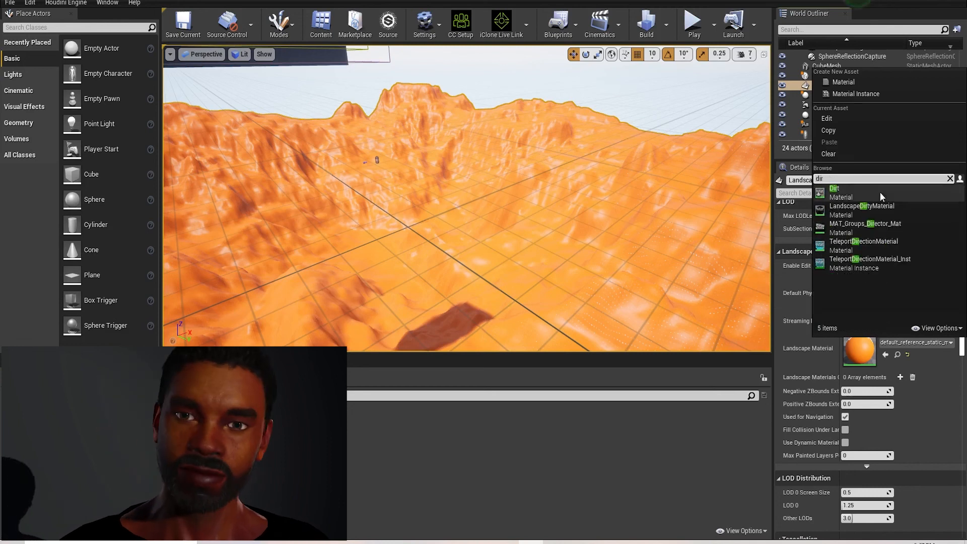
pyautogui.click(879, 211)
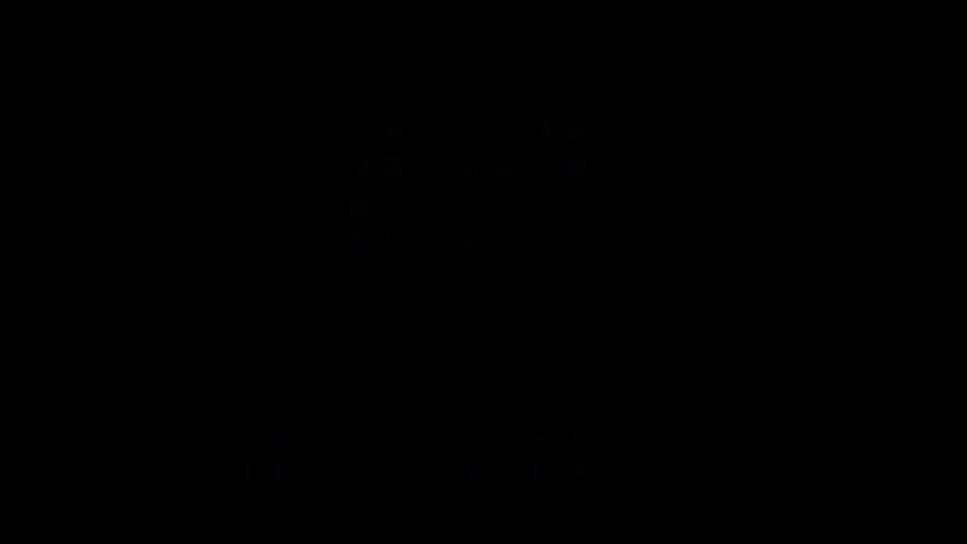